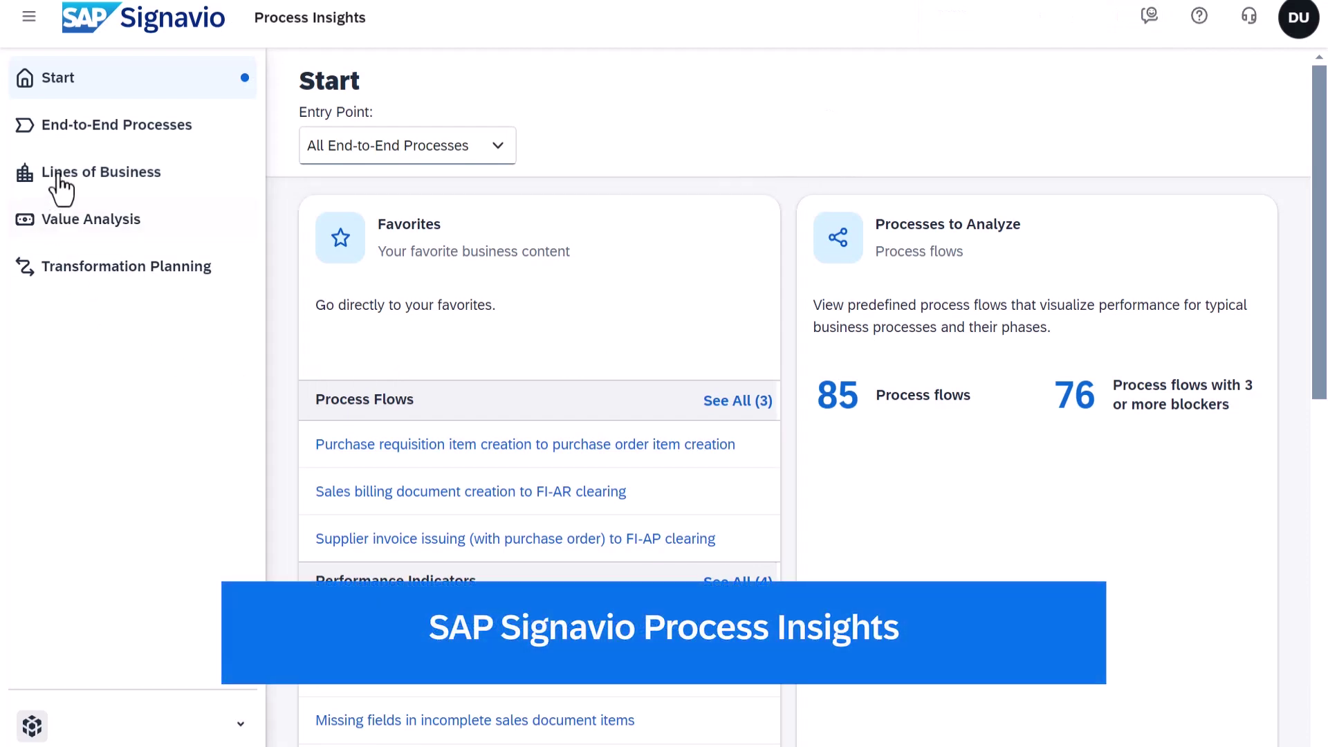
- Open the "Purchase requisition item creation to purchase order item creation" process flow of the Sourcing & Procurement line of business
{"action": "left_click", "coordinate": [69, 181]}
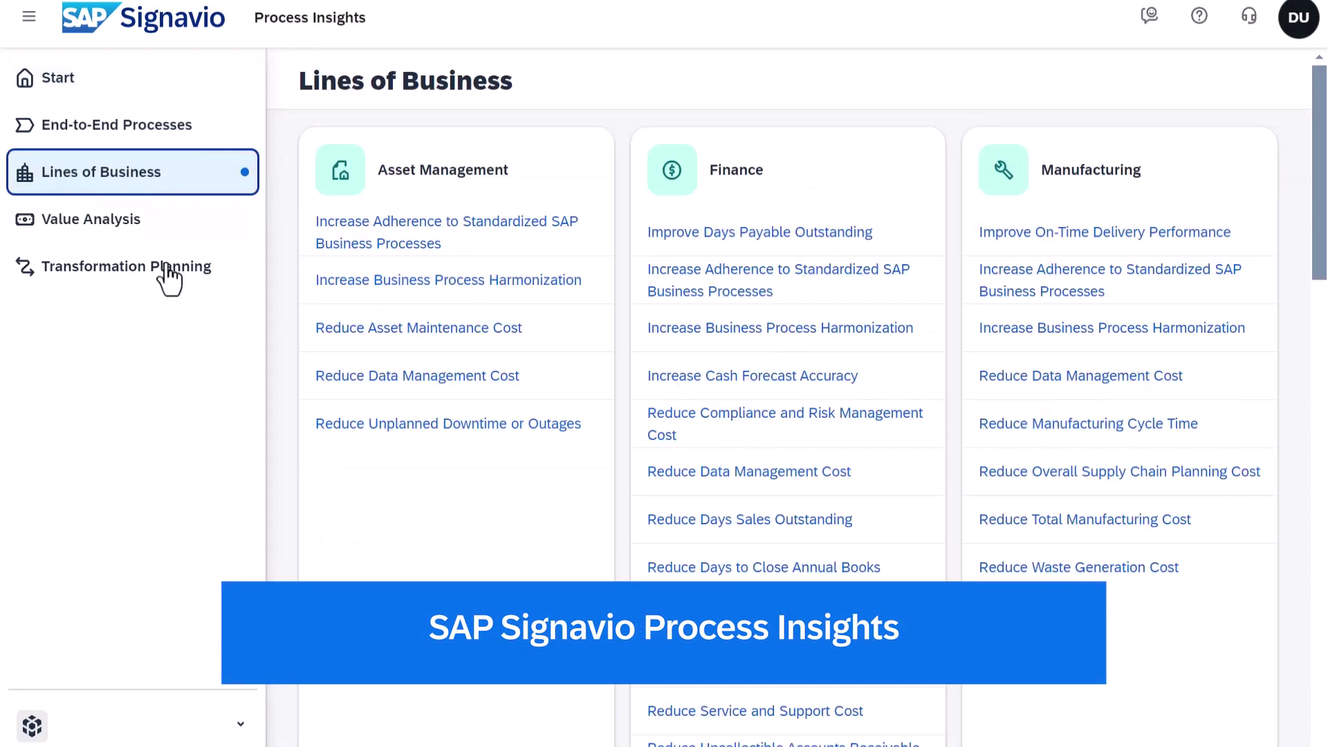
{"action": "left_click_drag", "start_coordinate": [1322, 128], "coordinate": [1325, 509]}
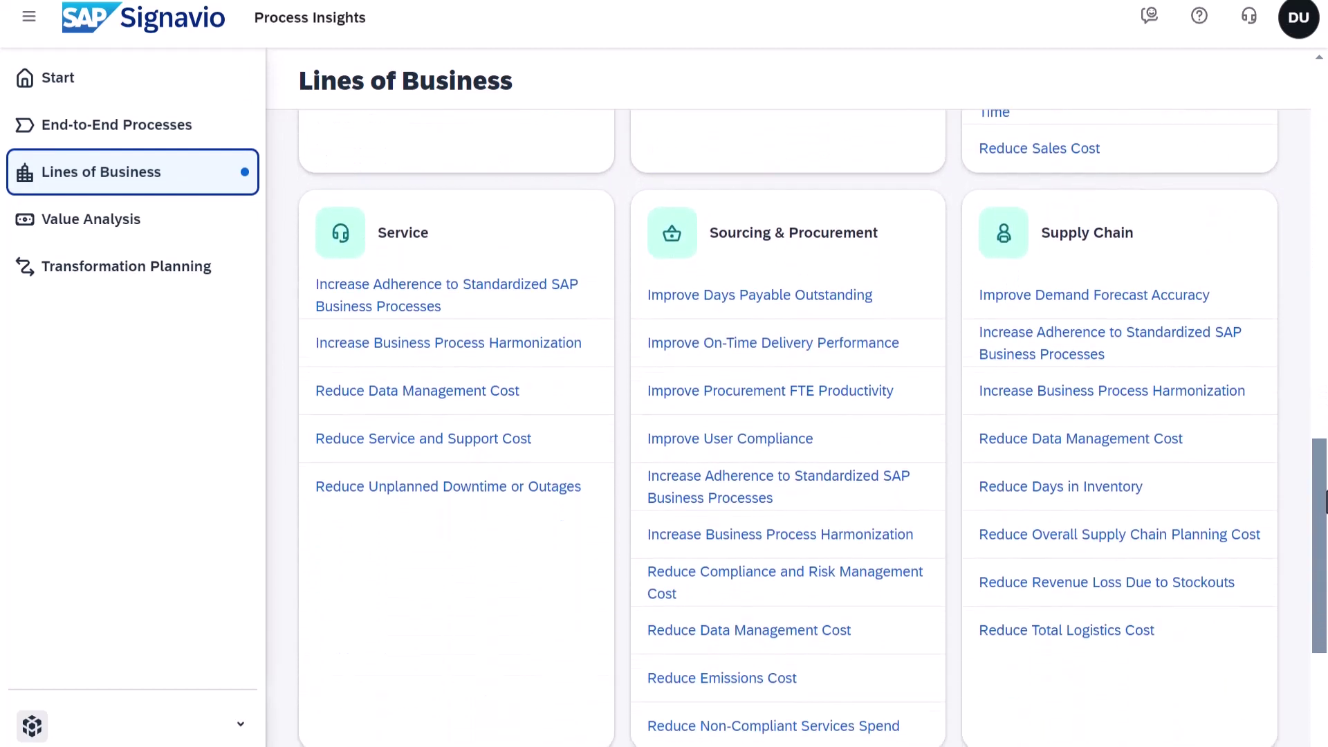
{"action": "left_click", "coordinate": [685, 254]}
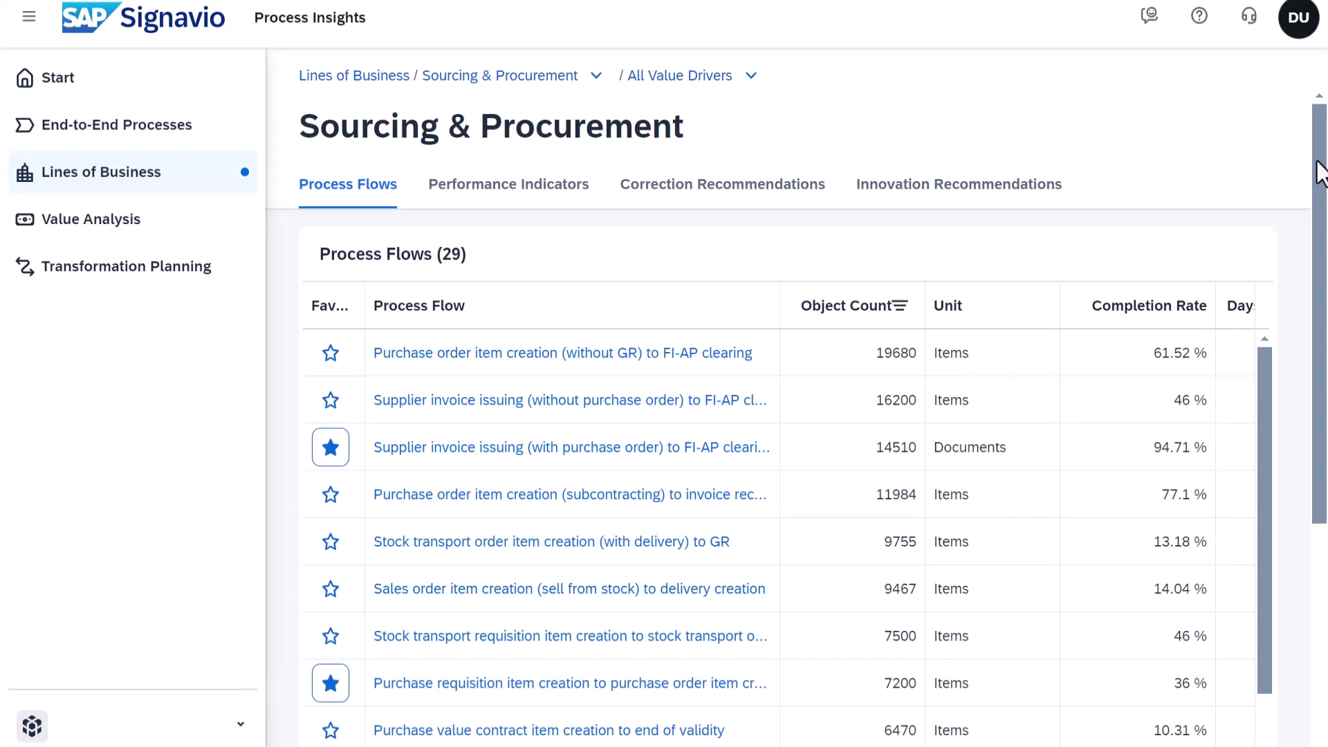
{"action": "left_click_drag", "start_coordinate": [1321, 173], "coordinate": [1312, 306]}
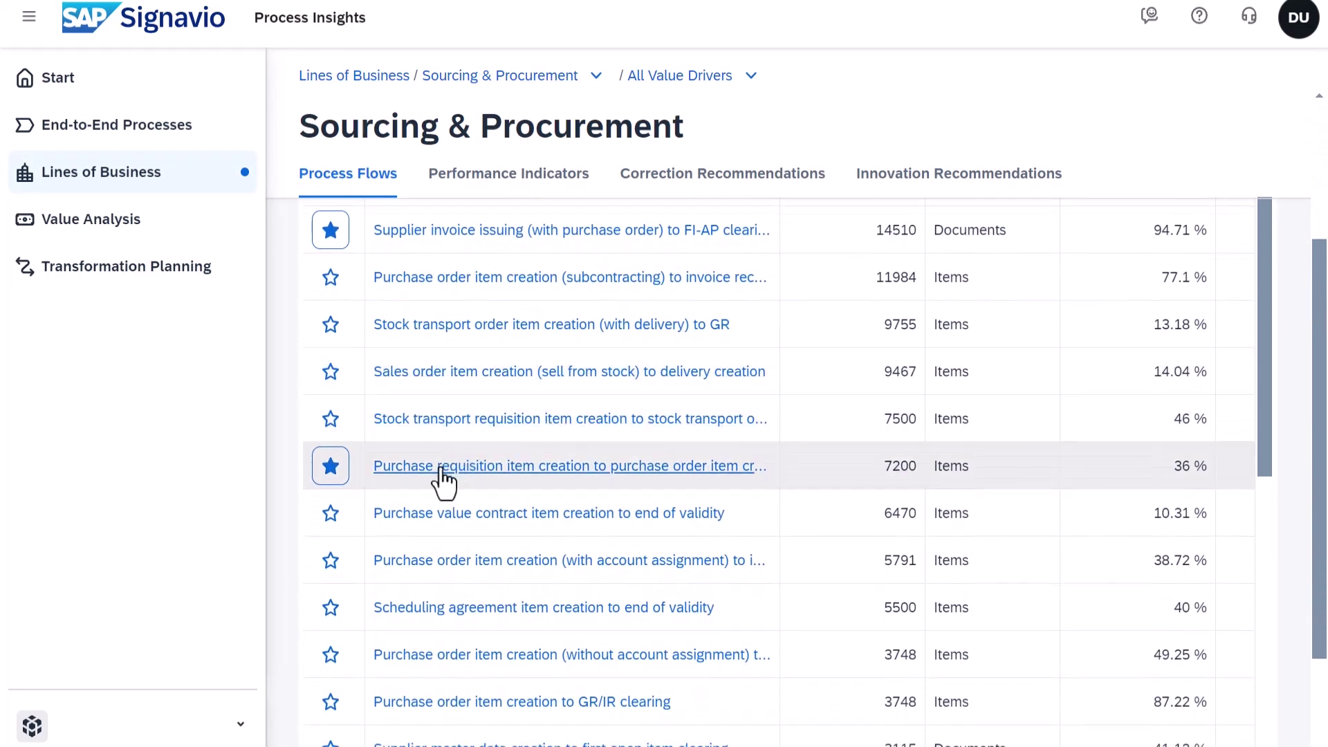
{"action": "left_click", "coordinate": [443, 477]}
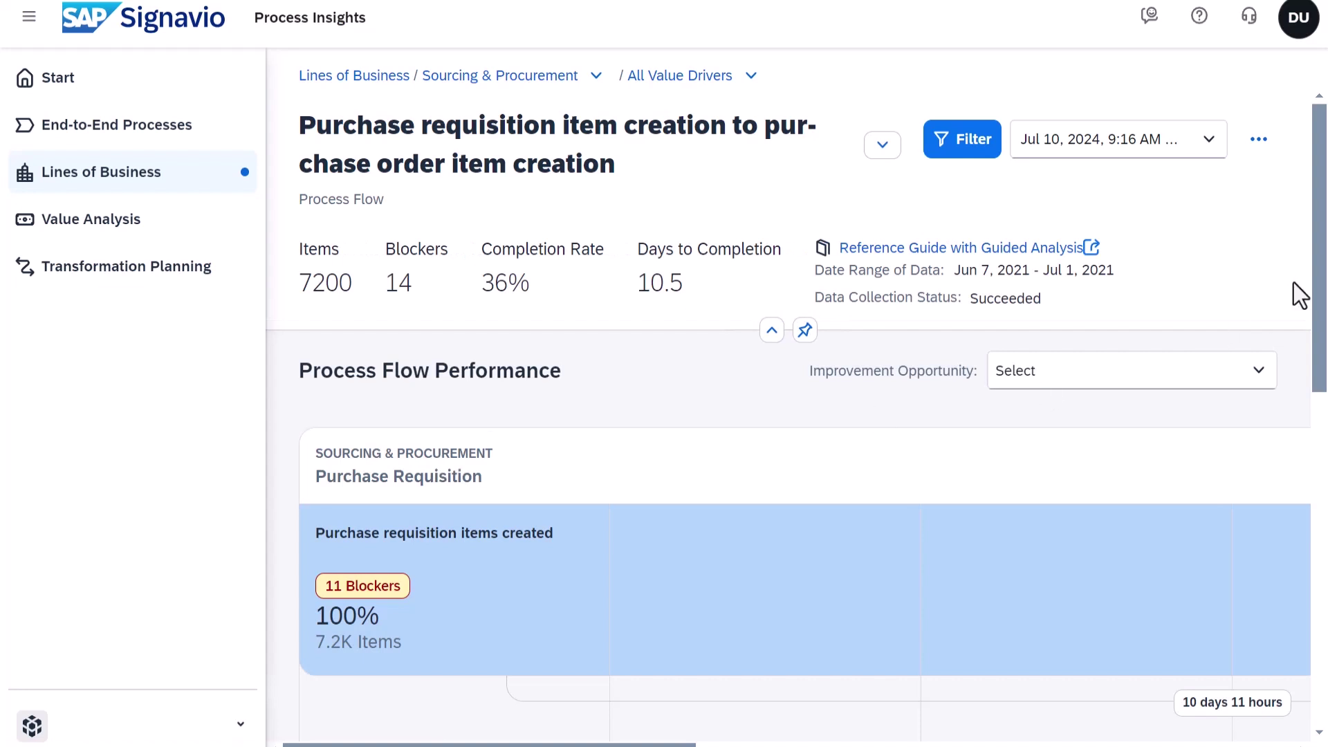
- Open the process flow's "Purchase requisition items manually created" blocker and review its company benchmarks
{"action": "left_click_drag", "start_coordinate": [1321, 239], "coordinate": [1318, 403]}
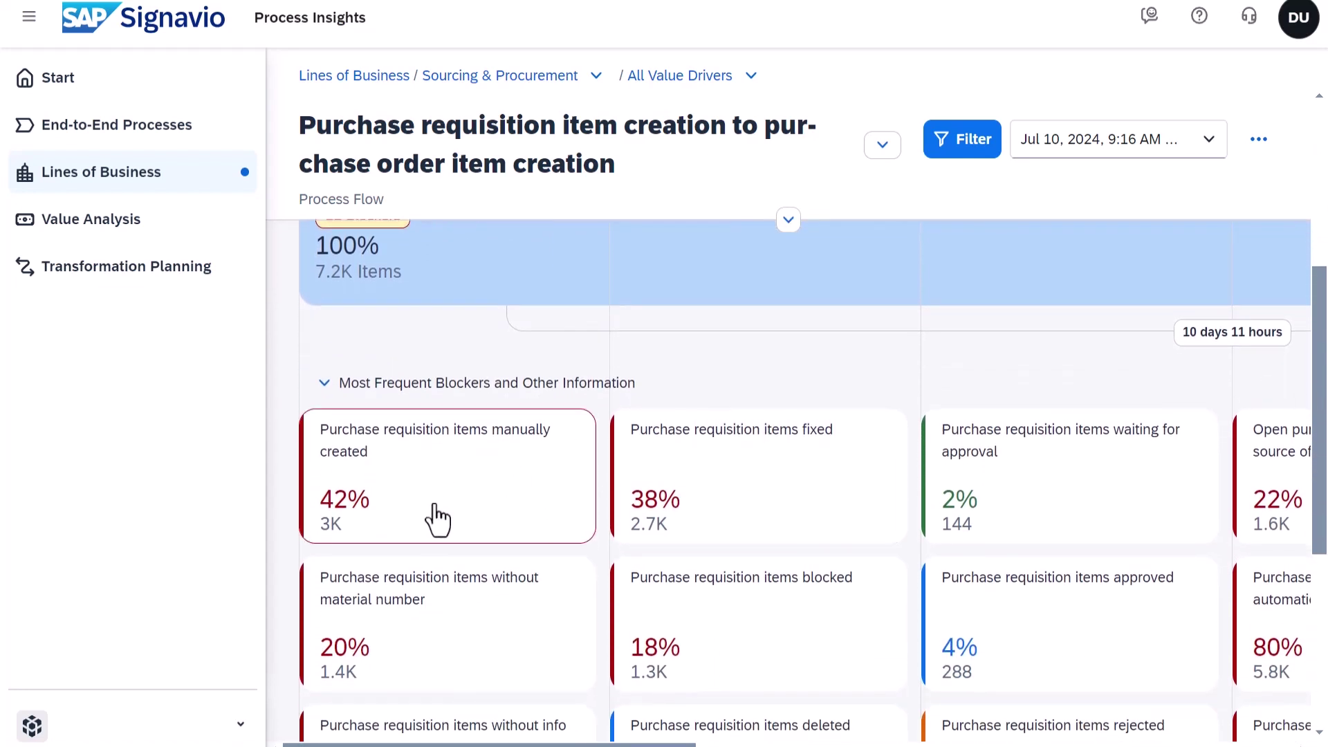
{"action": "left_click", "coordinate": [423, 479]}
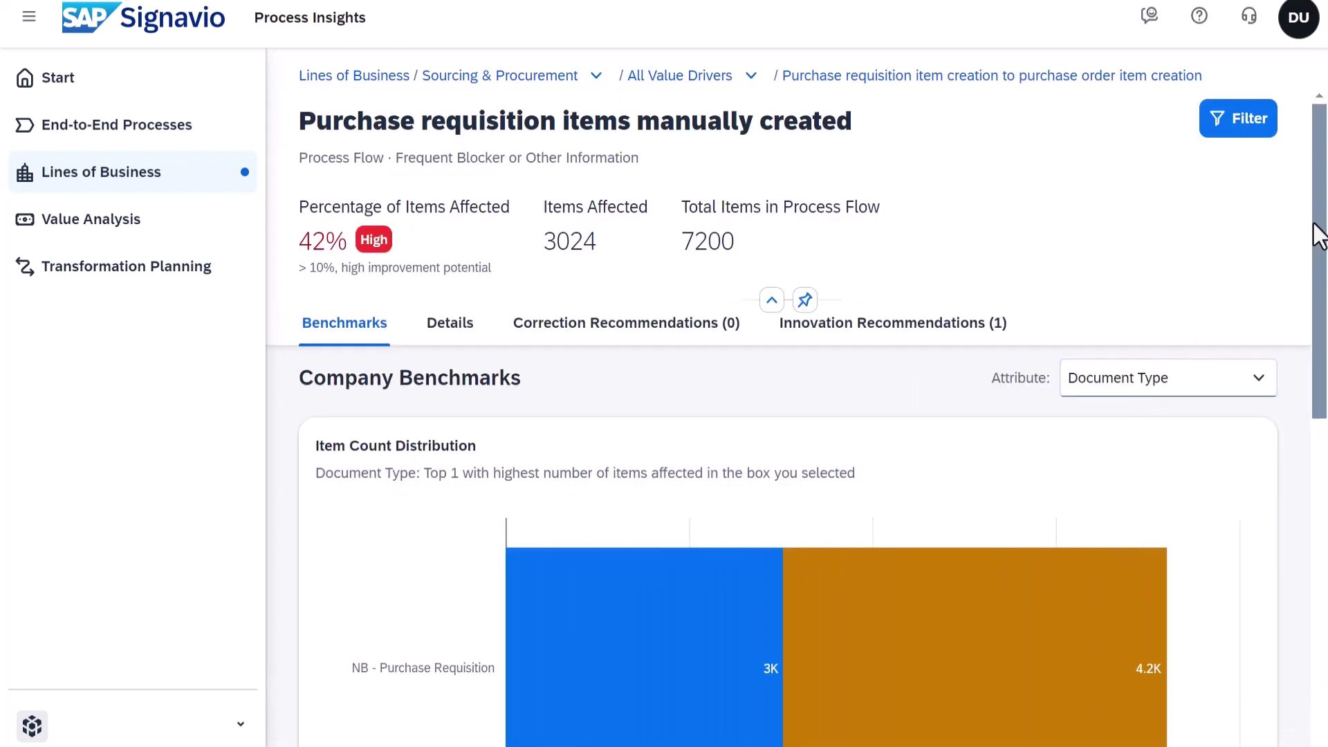
{"action": "left_click_drag", "start_coordinate": [1317, 235], "coordinate": [1295, 333]}
- Show the innovation recommendations for Sourcing & Procurement and filter them by the Intelligent Technologies category
{"action": "left_click", "coordinate": [531, 76]}
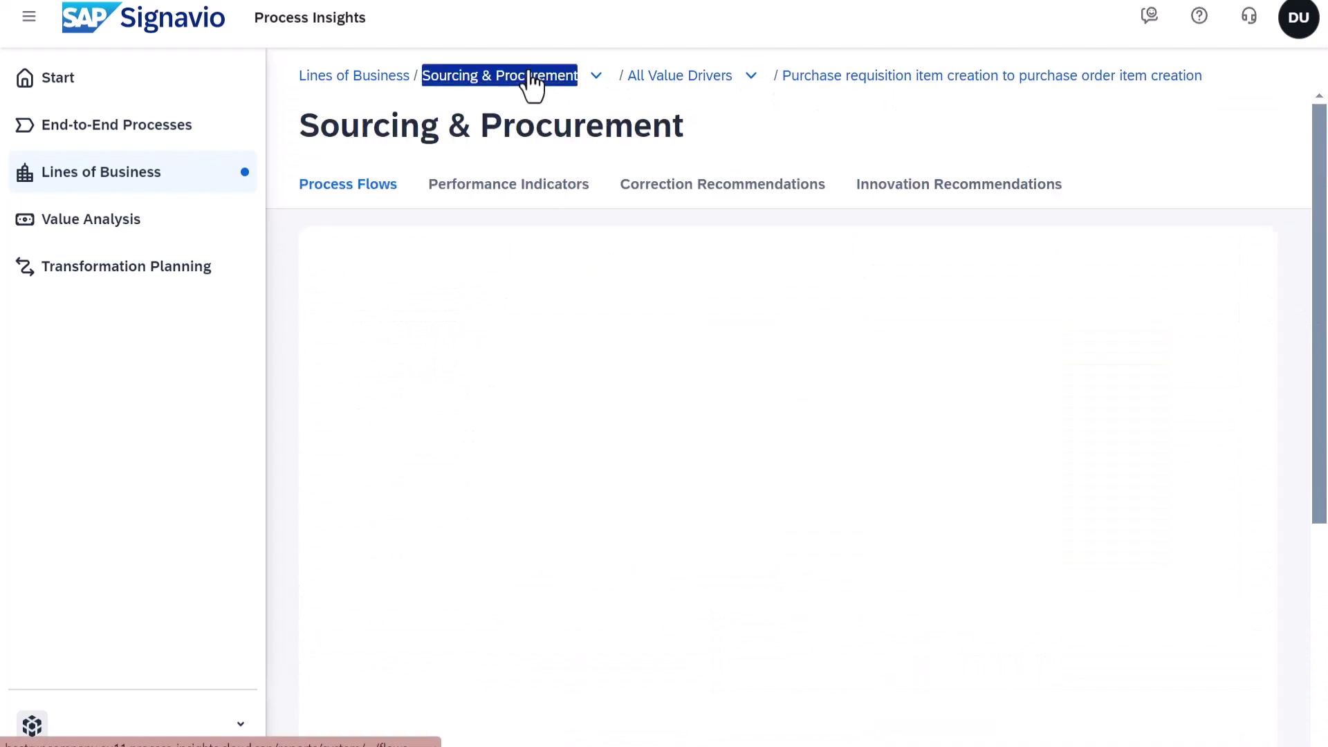
{"action": "left_click", "coordinate": [935, 188]}
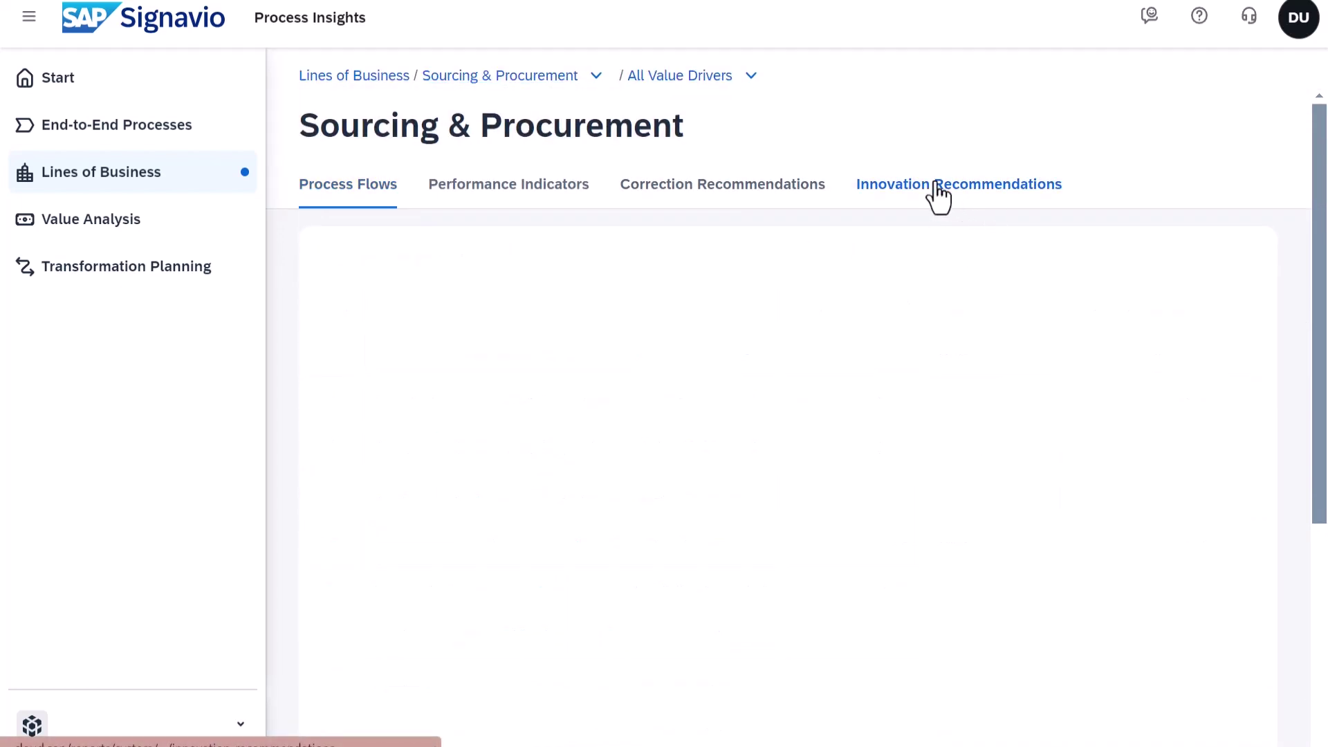
{"action": "left_click", "coordinate": [804, 260]}
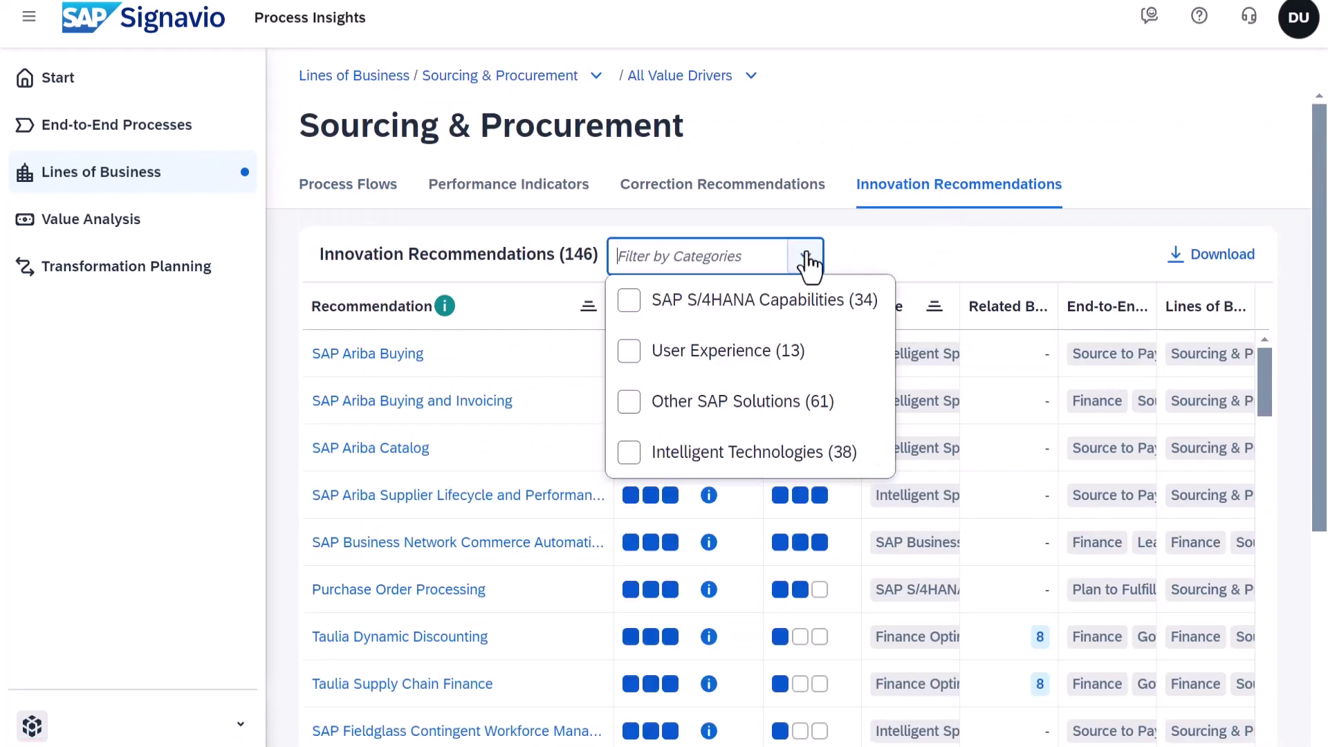
{"action": "left_click", "coordinate": [627, 454]}
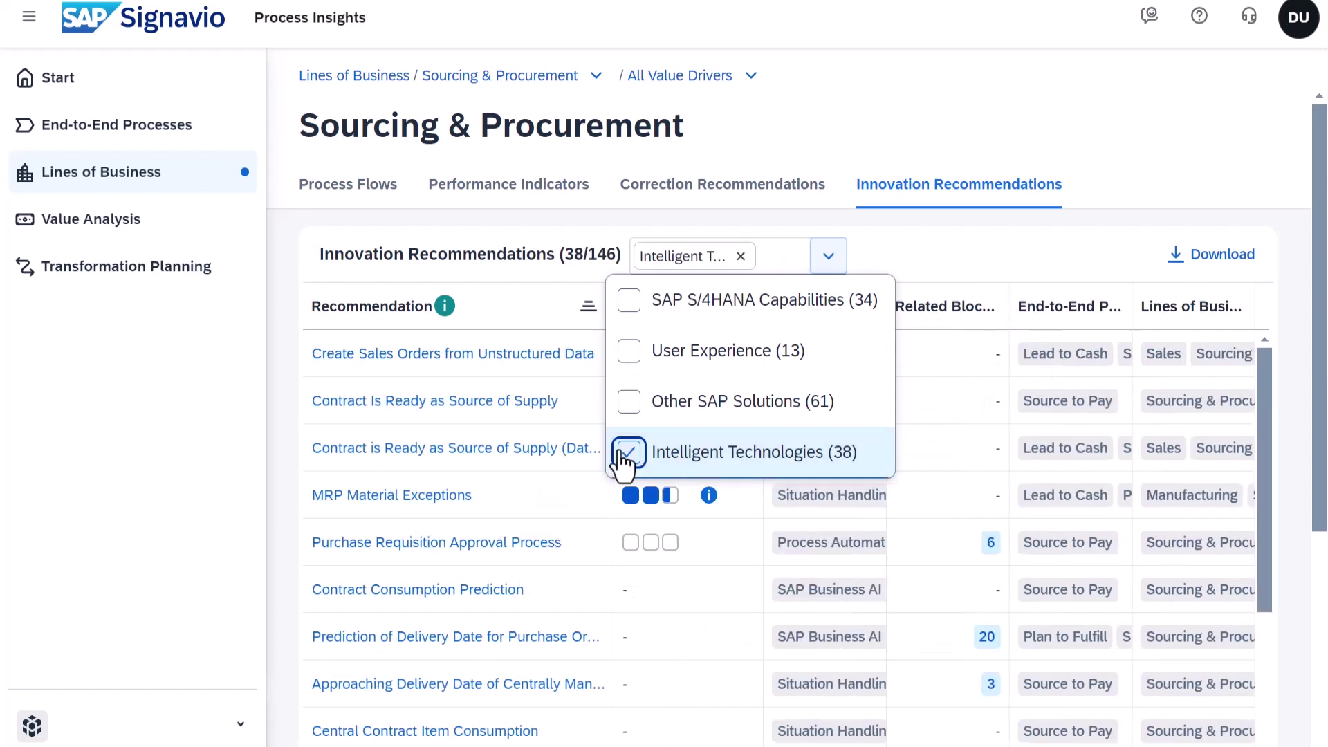
{"action": "left_click", "coordinate": [1307, 228]}
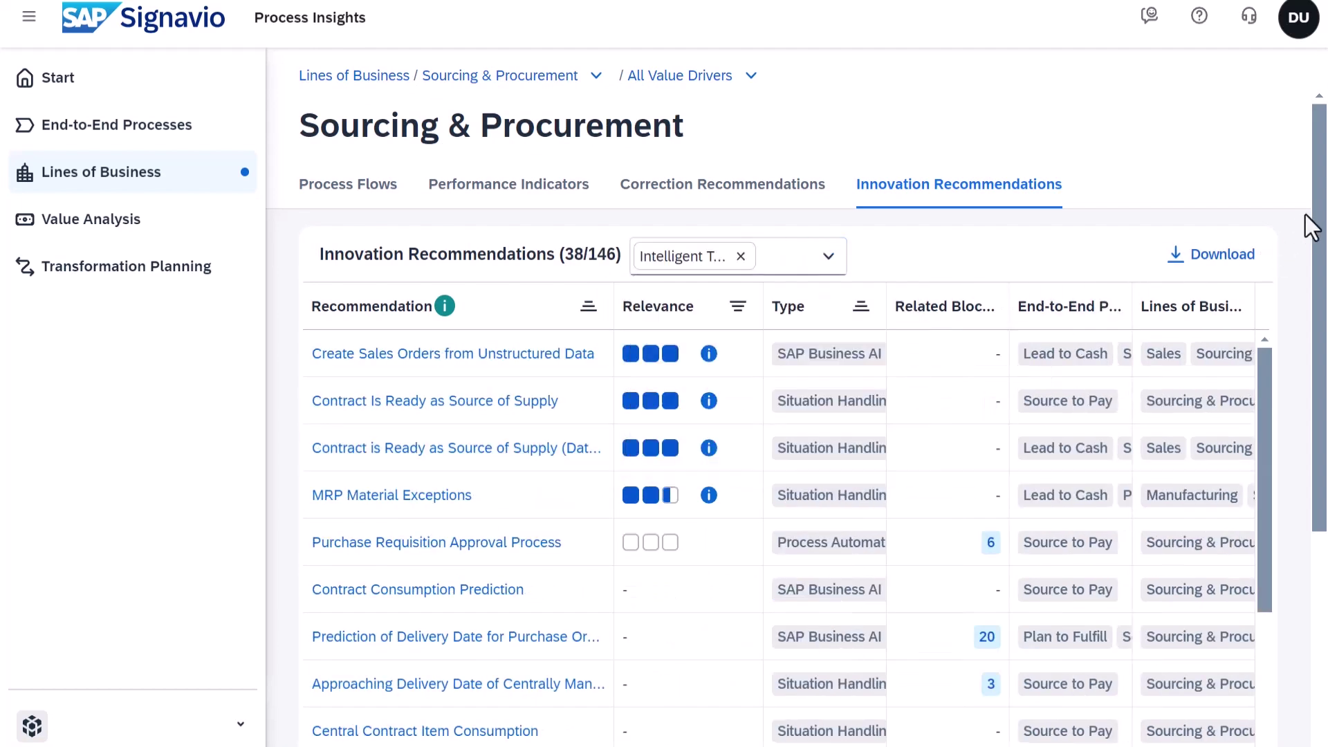
- Open the Purchase Requisition Approval Process recommendation
{"action": "left_click_drag", "start_coordinate": [1321, 208], "coordinate": [1326, 311]}
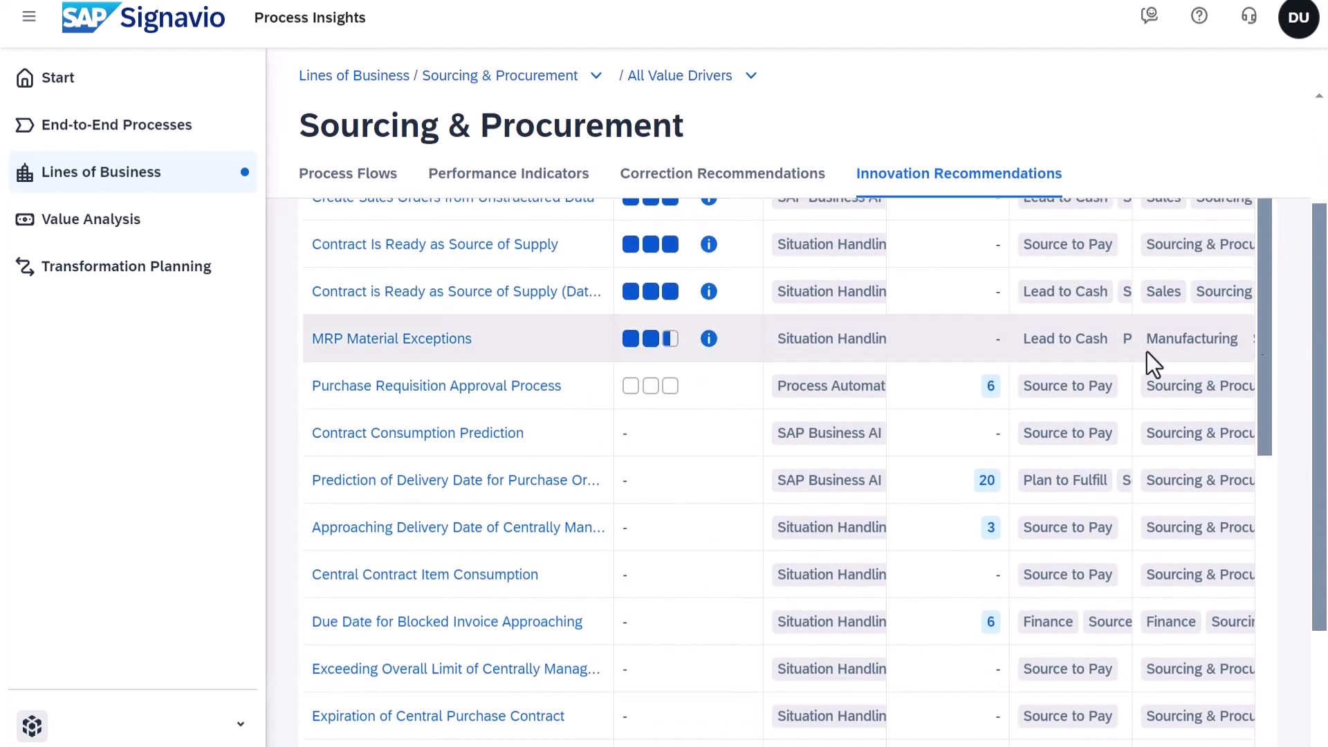
{"action": "left_click", "coordinate": [463, 386]}
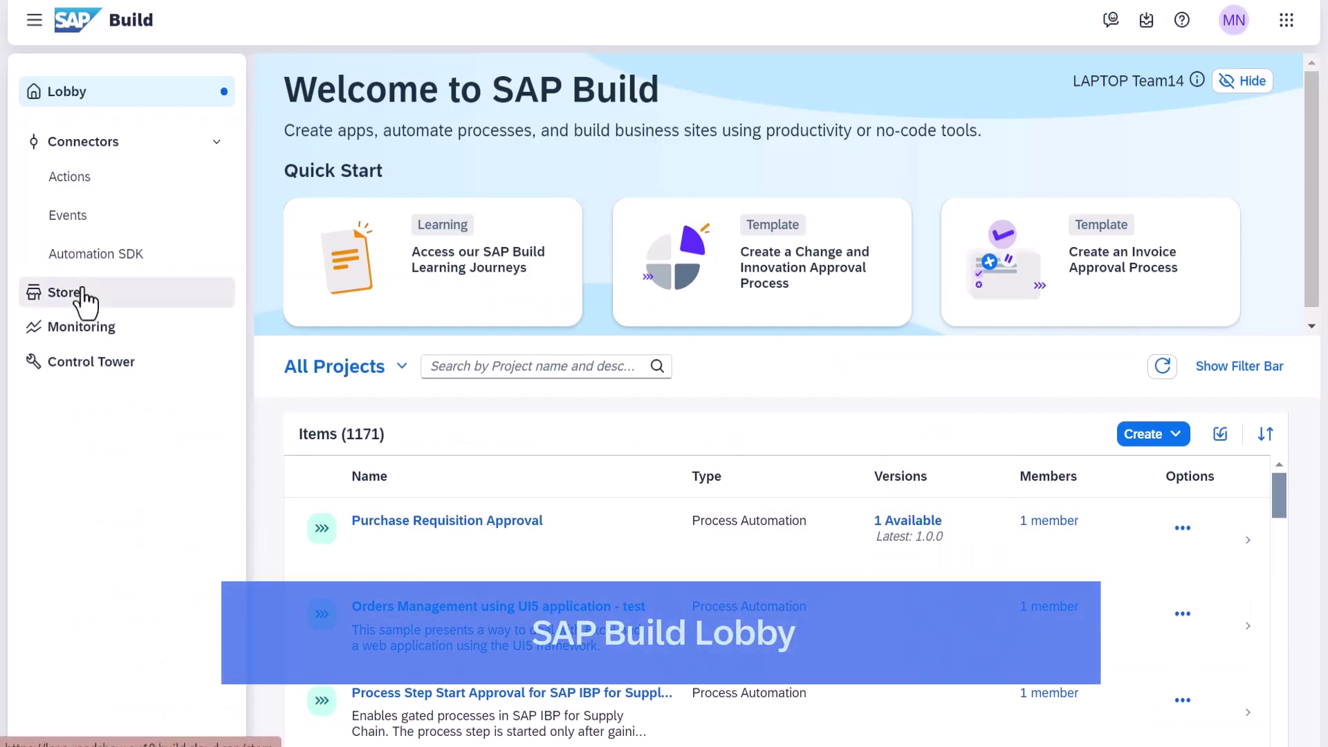
- Search the SAP Build store for "Purchase Requisition"
{"action": "left_click", "coordinate": [83, 296]}
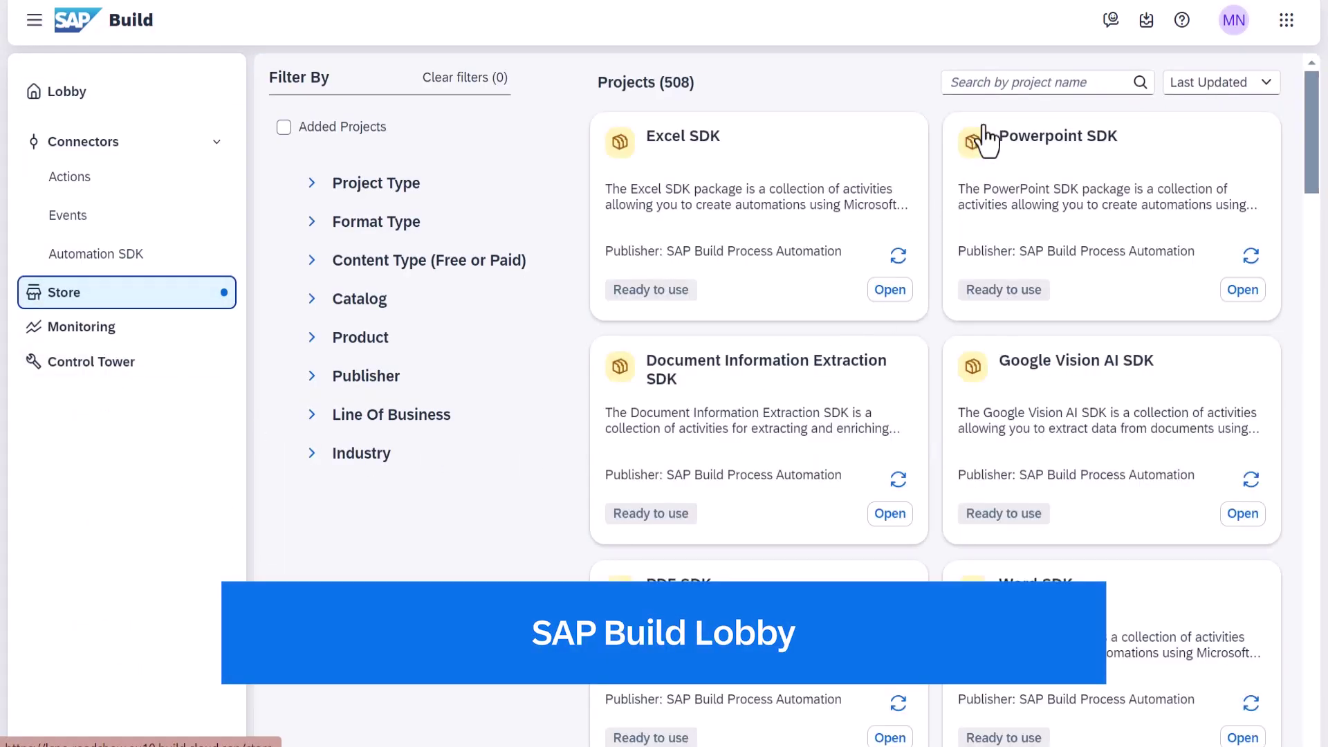
{"action": "left_click", "coordinate": [1000, 87]}
{"action": "type", "text": "Purchase Requisition"}
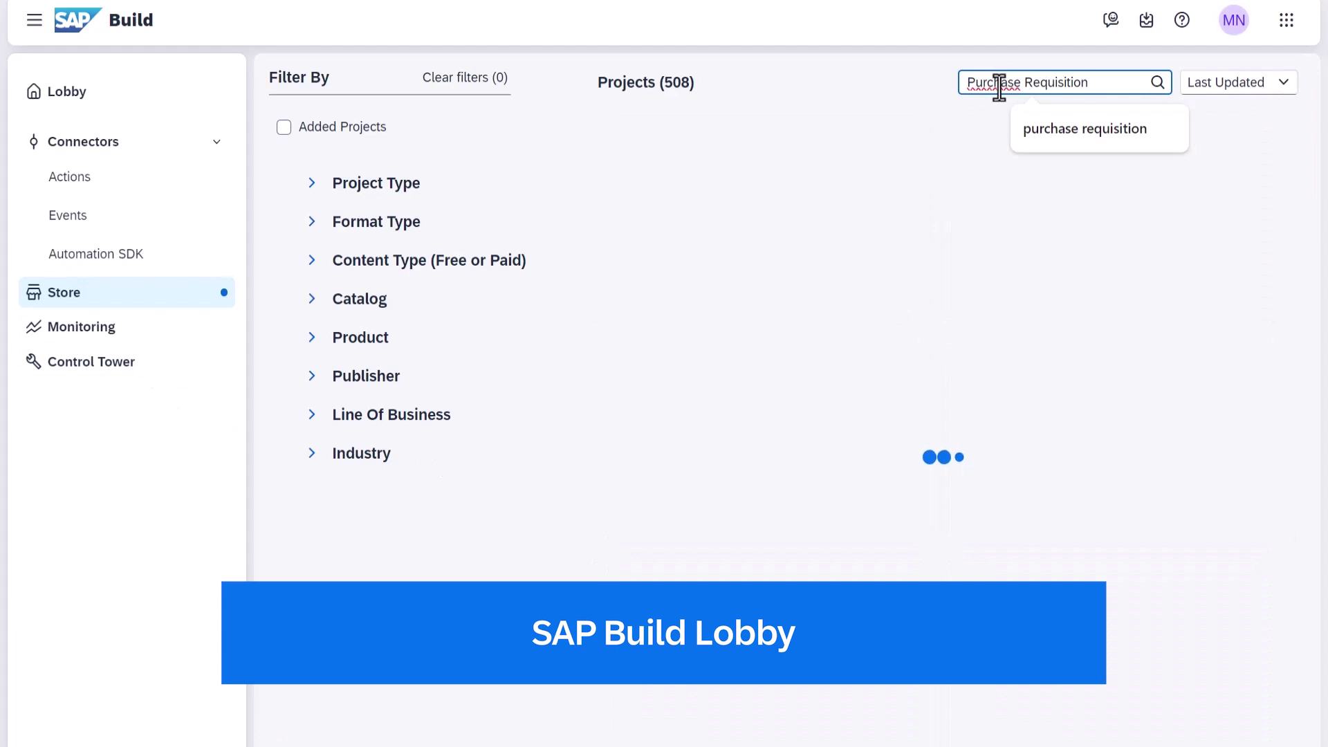
- Create a project named "Purchase Requisition Approval Process - Subprocess" from the Purchase Requisition Approval Process - Sample template
{"action": "left_click_drag", "start_coordinate": [1314, 239], "coordinate": [1293, 571]}
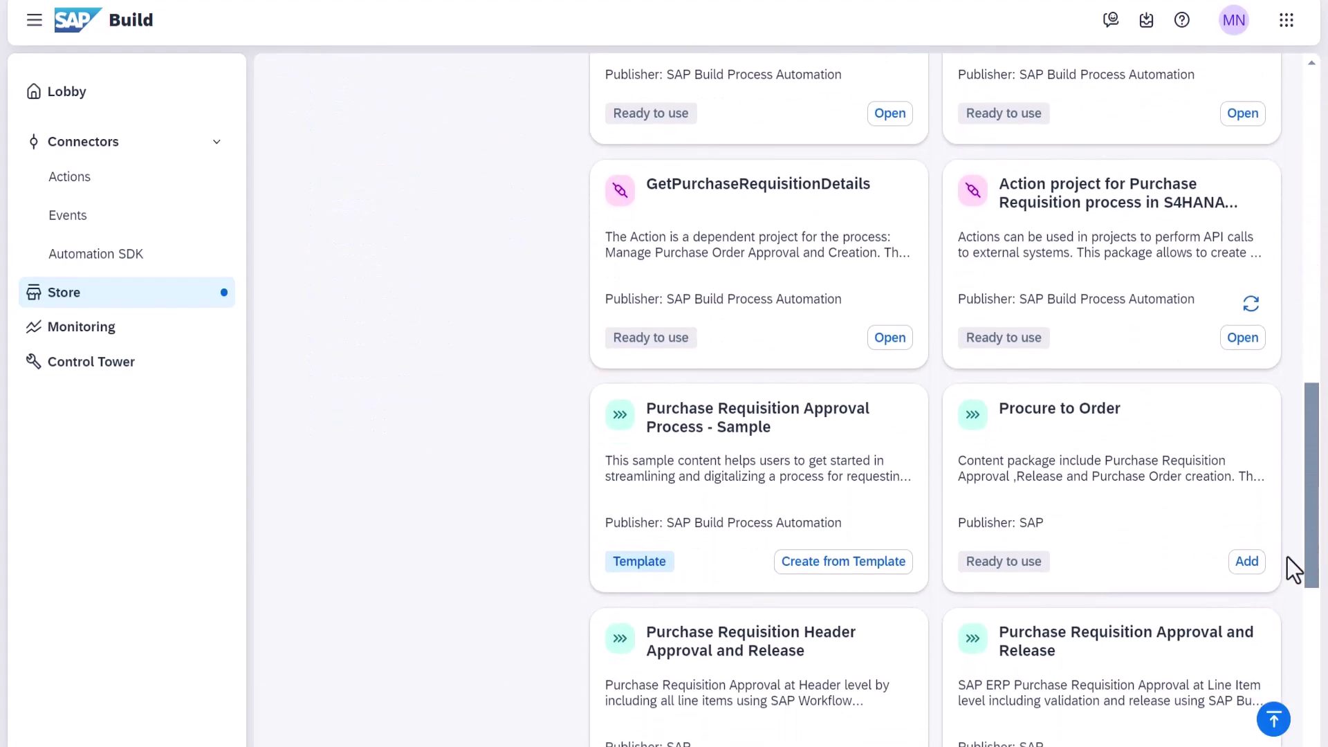
{"action": "left_click", "coordinate": [832, 578]}
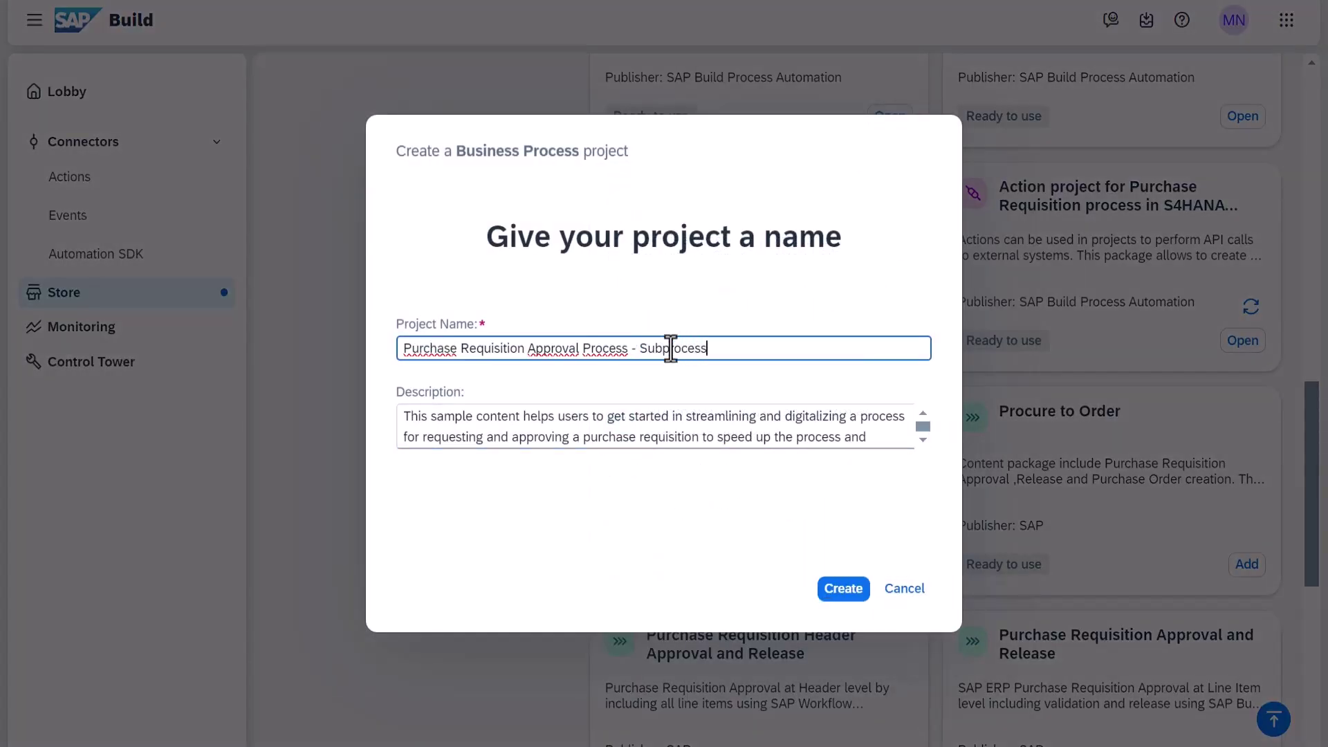
{"action": "left_click", "coordinate": [855, 591]}
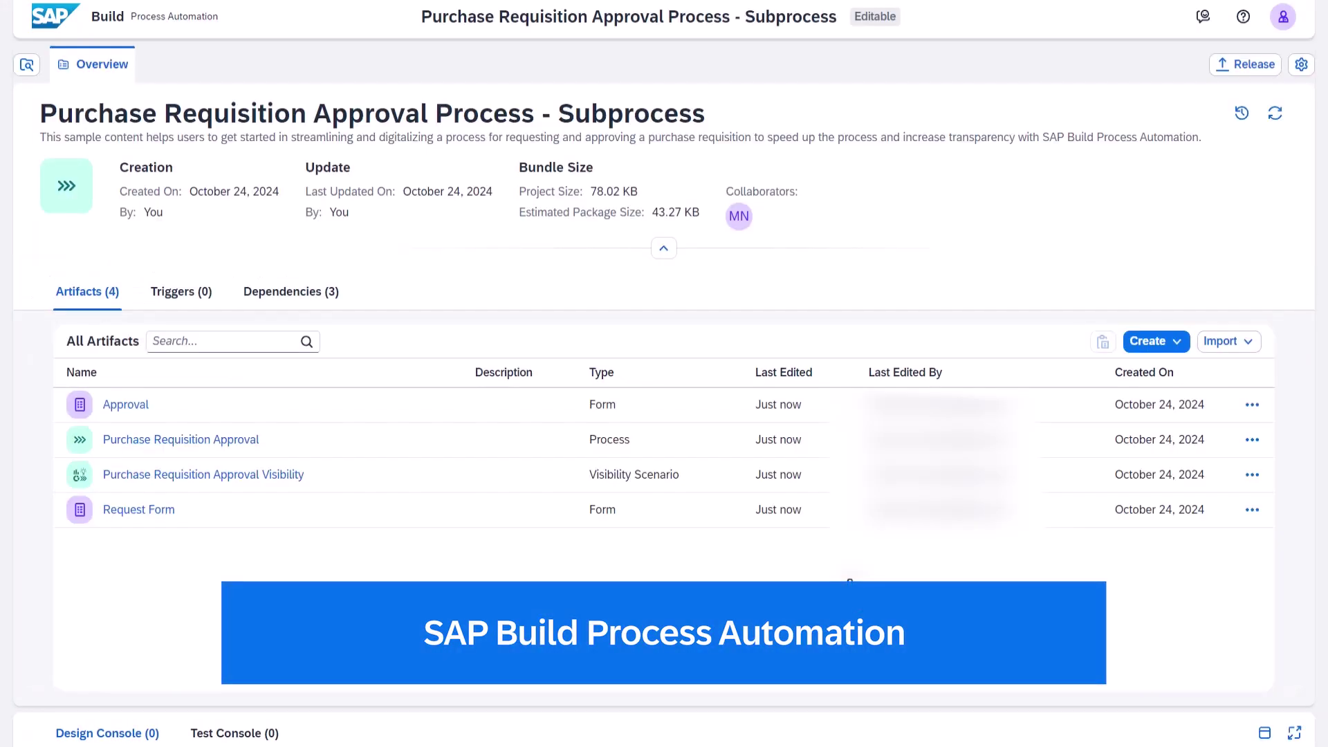
- Open the Purchase Requisition Approval process and examine its flow with the Condition and Approval branches expanded
{"action": "left_click", "coordinate": [233, 440]}
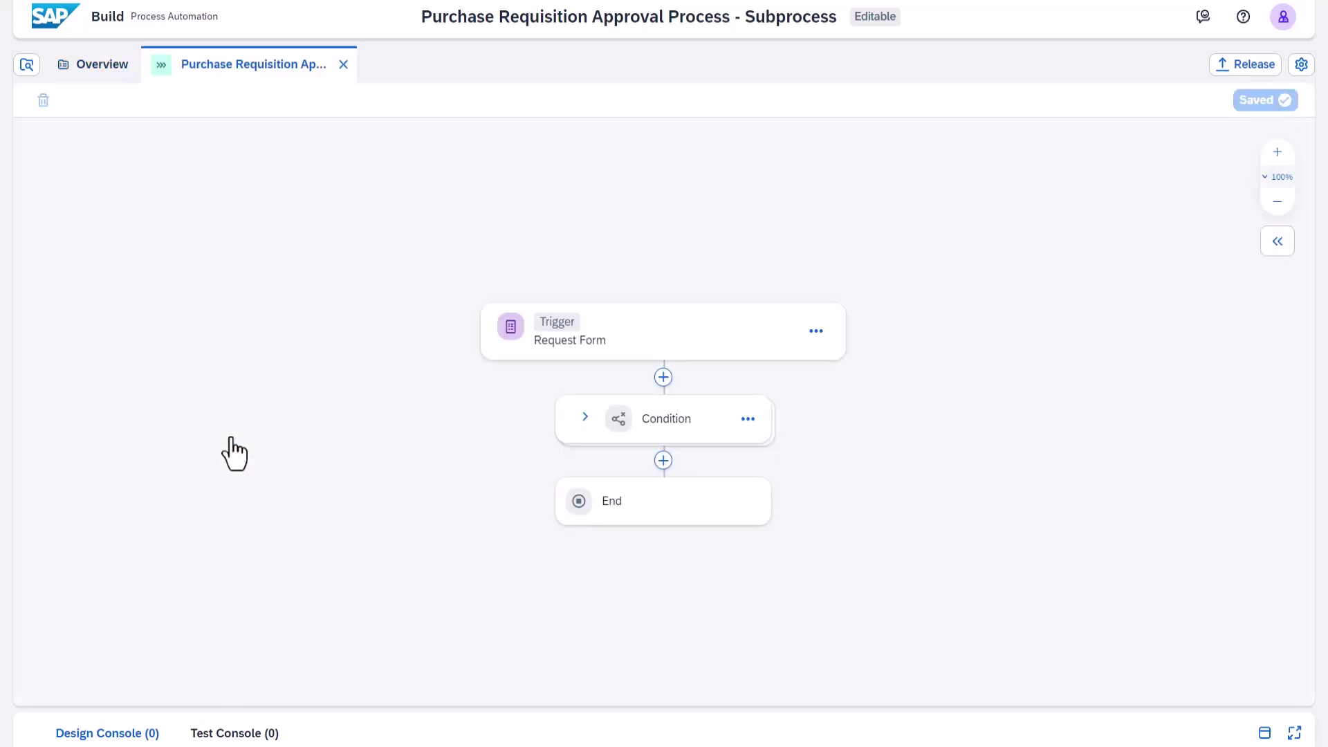
{"action": "left_click_drag", "start_coordinate": [1025, 477], "coordinate": [996, 370]}
{"action": "left_click", "coordinate": [567, 297]}
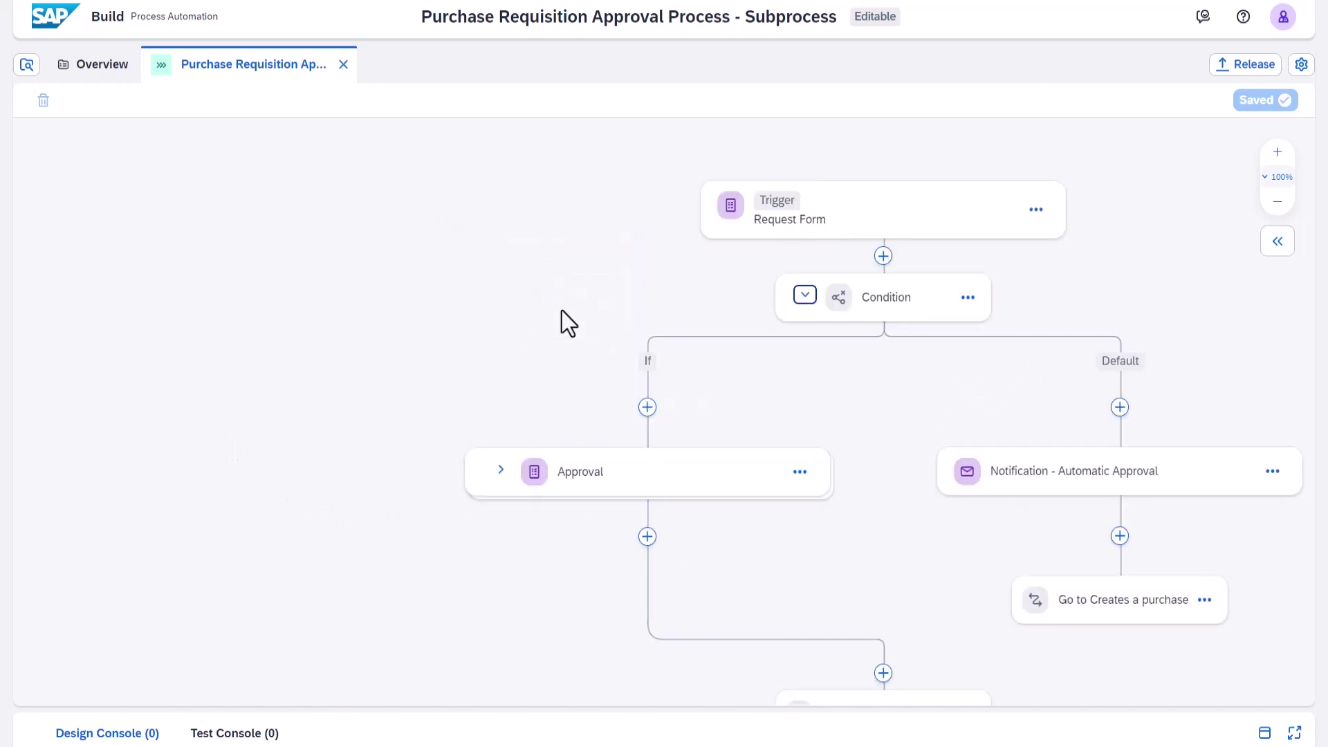
{"action": "left_click_drag", "start_coordinate": [563, 320], "coordinate": [454, 330]}
{"action": "left_click_drag", "start_coordinate": [845, 542], "coordinate": [782, 448]}
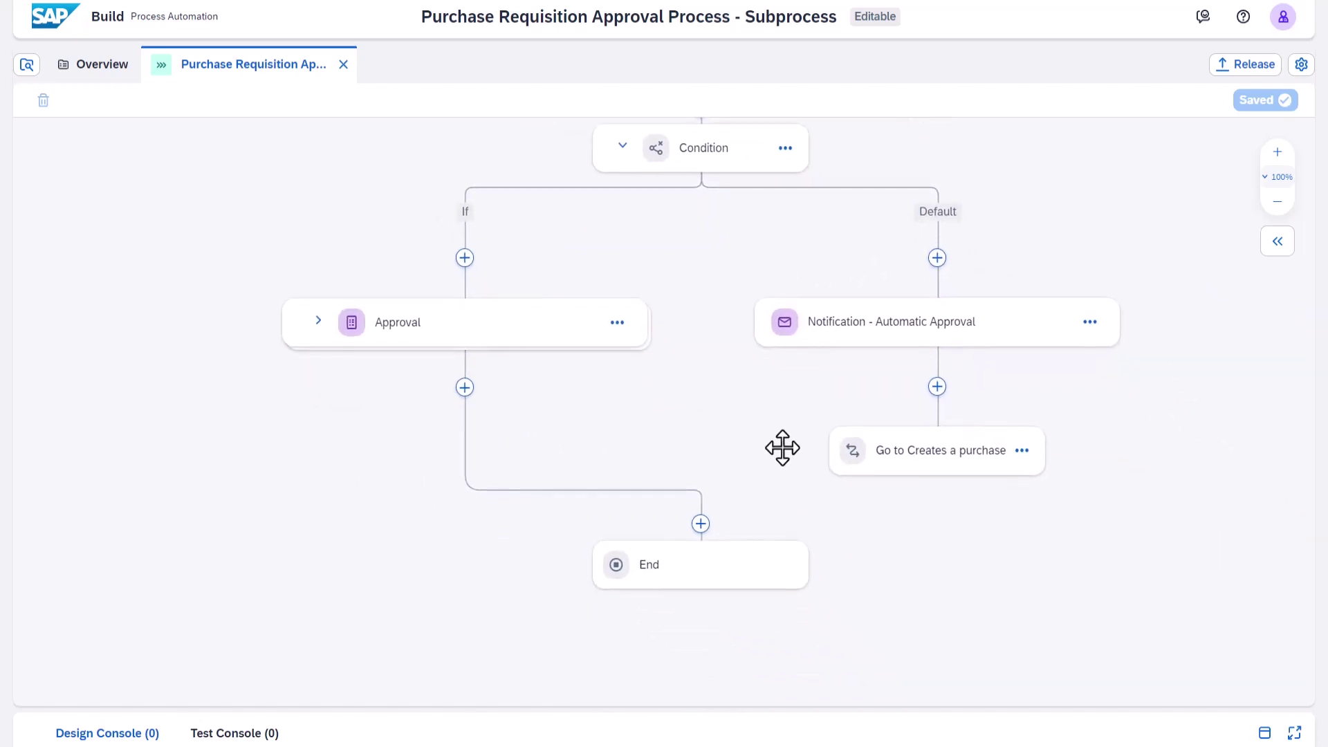
{"action": "left_click", "coordinate": [307, 342]}
{"action": "left_click_drag", "start_coordinate": [270, 424], "coordinate": [240, 305]}
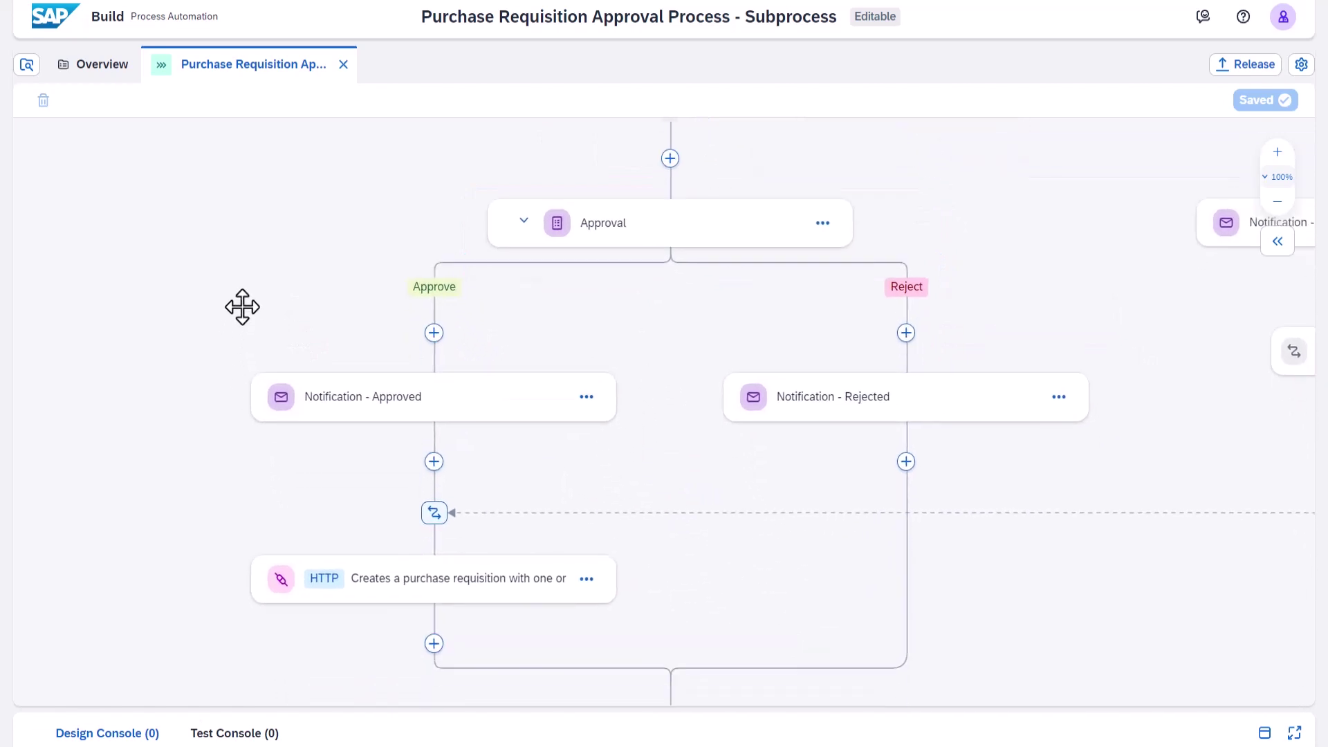
{"action": "left_click_drag", "start_coordinate": [296, 653], "coordinate": [228, 498]}
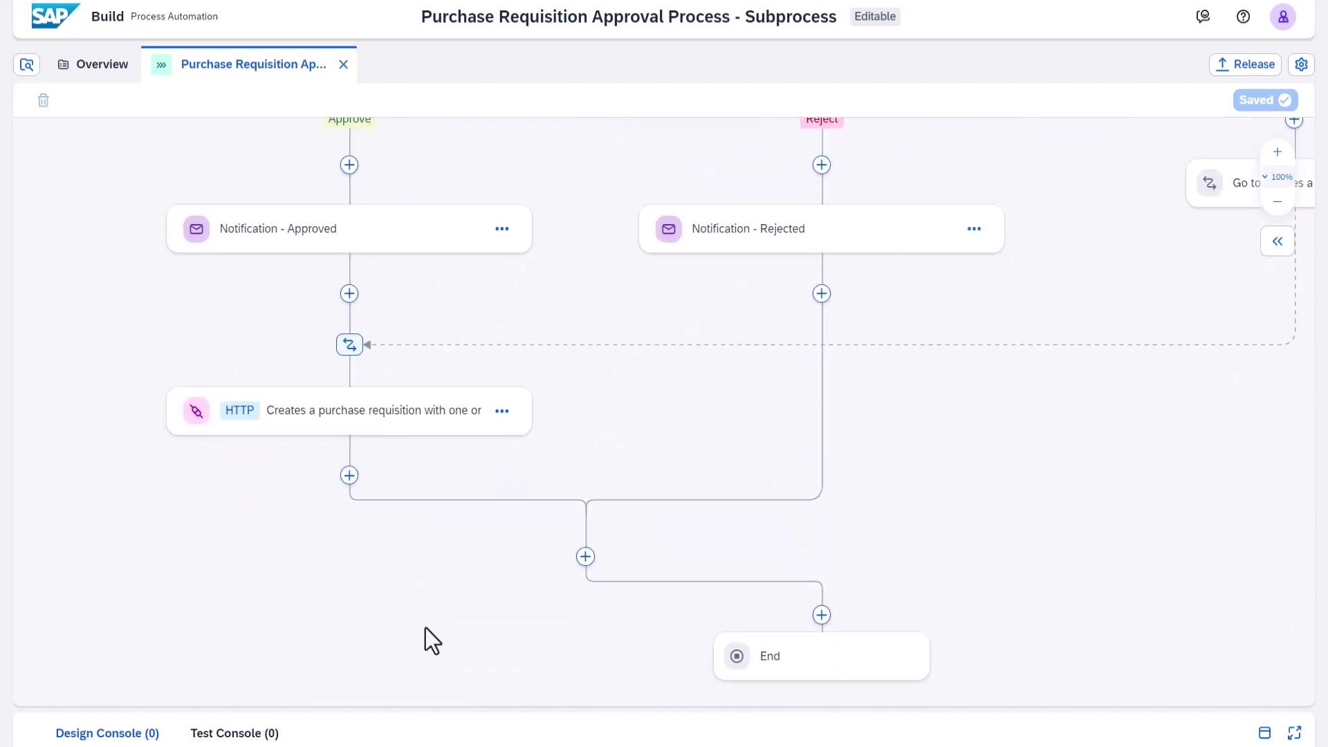
{"action": "left_click_drag", "start_coordinate": [423, 637], "coordinate": [376, 532]}
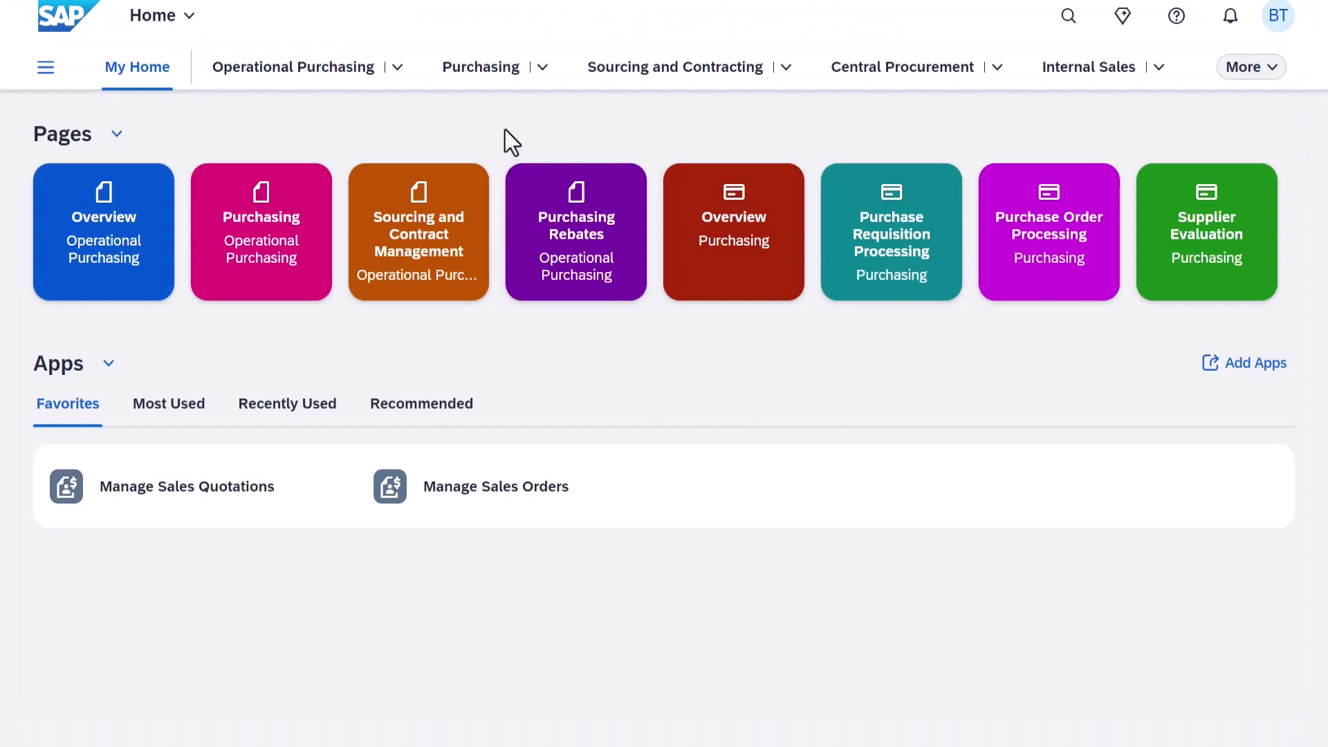
- In SAP S/4HANA, open the Process Purchase Requisitions (V2) app from the purchase requisition processing area of Purchasing
{"action": "left_click", "coordinate": [542, 69]}
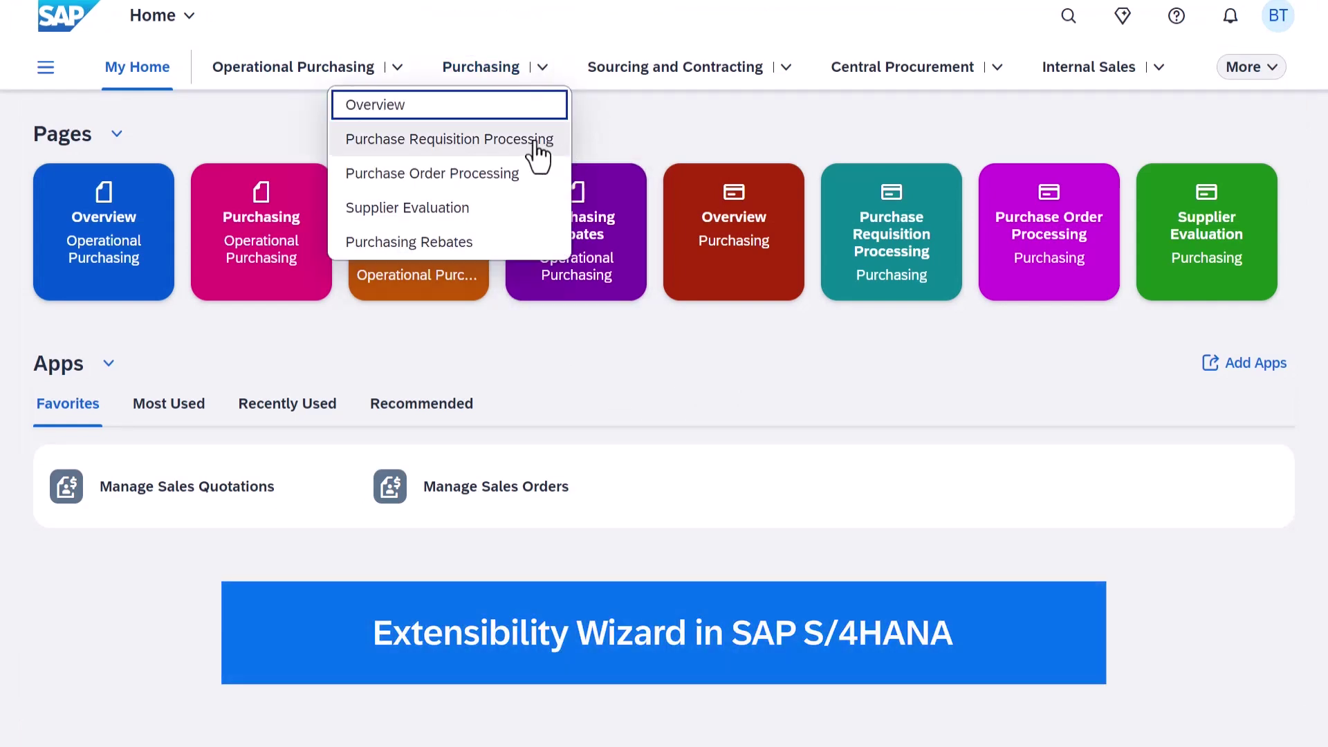
{"action": "left_click", "coordinate": [533, 140]}
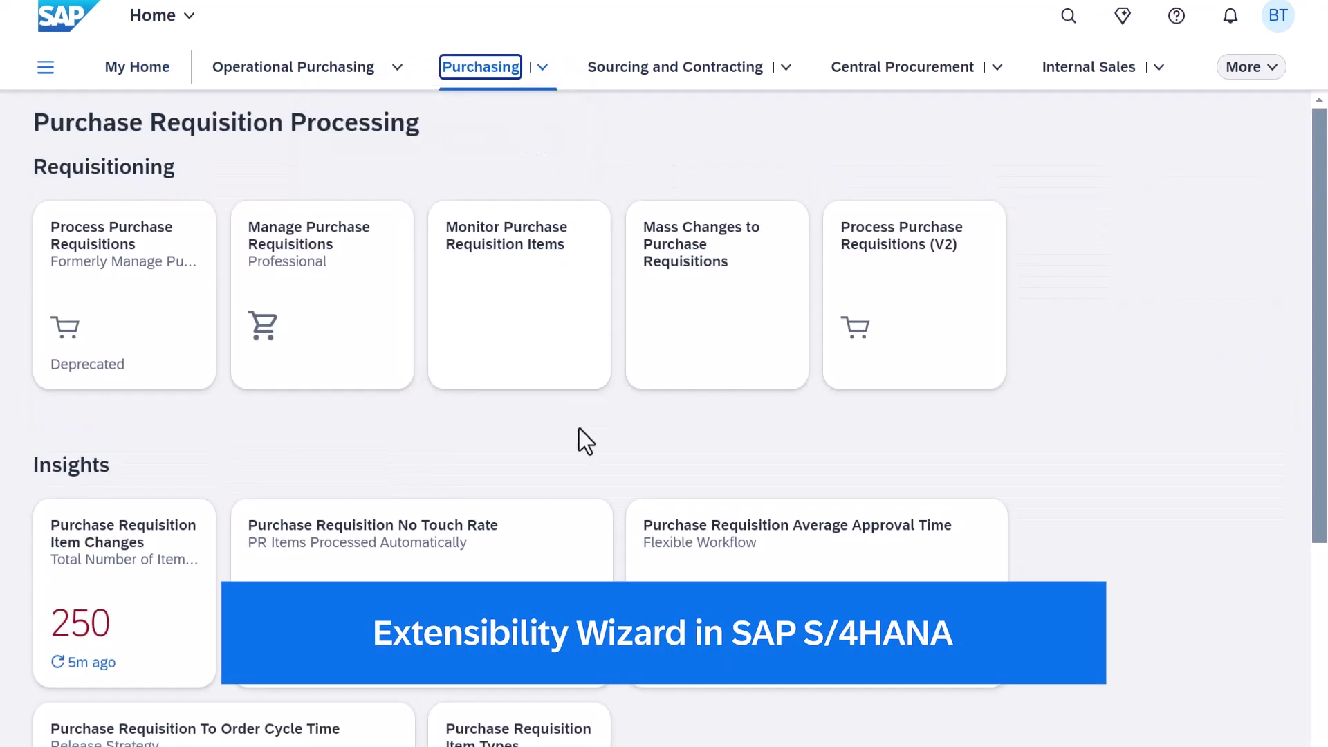
{"action": "left_click", "coordinate": [912, 300]}
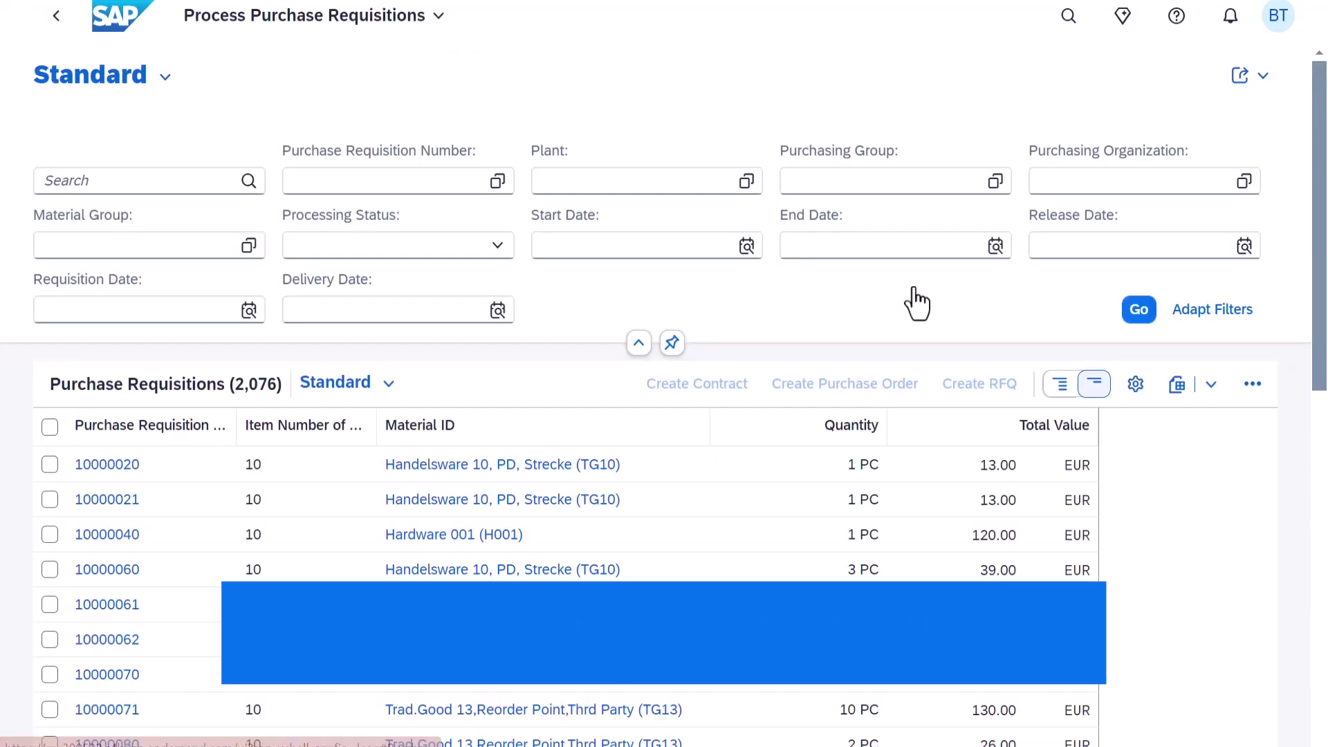
- Start creating an extension for the purchase requisitions app with Custom Process as the extension task
{"action": "left_click", "coordinate": [1280, 19]}
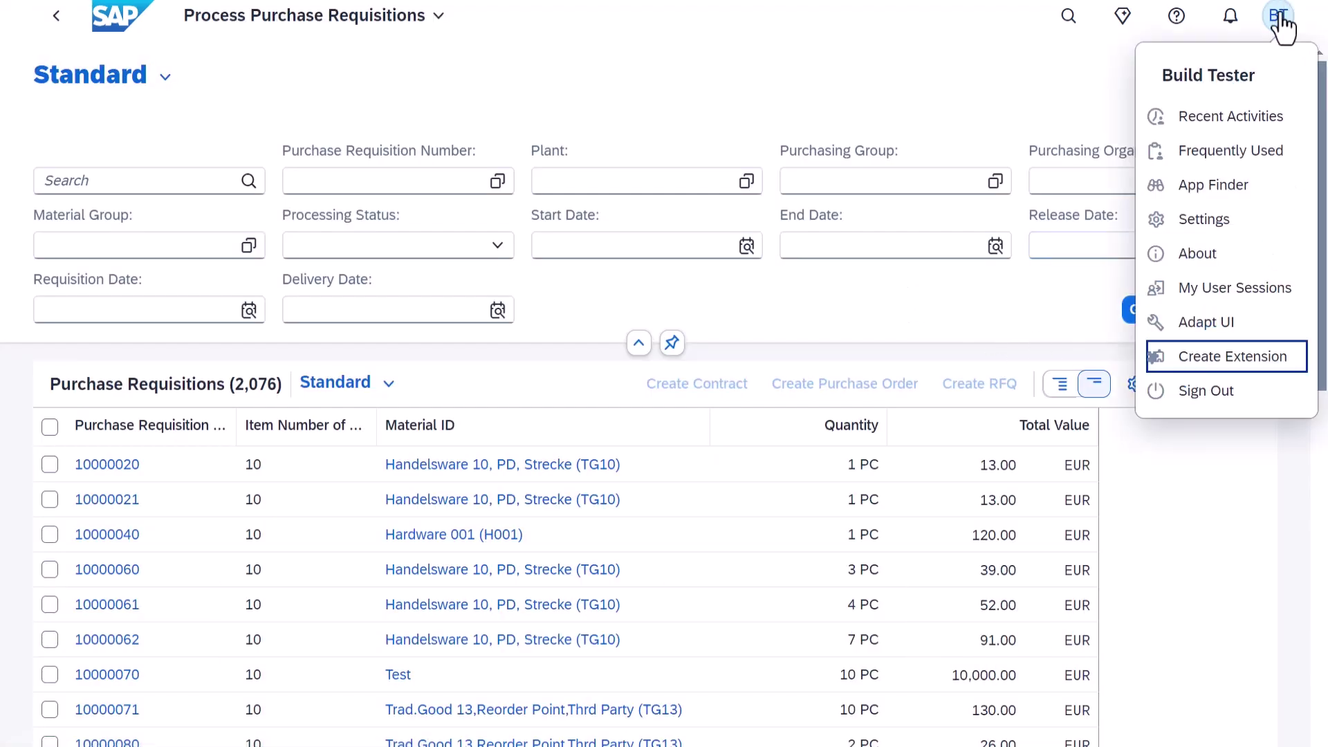
{"action": "left_click", "coordinate": [1216, 359]}
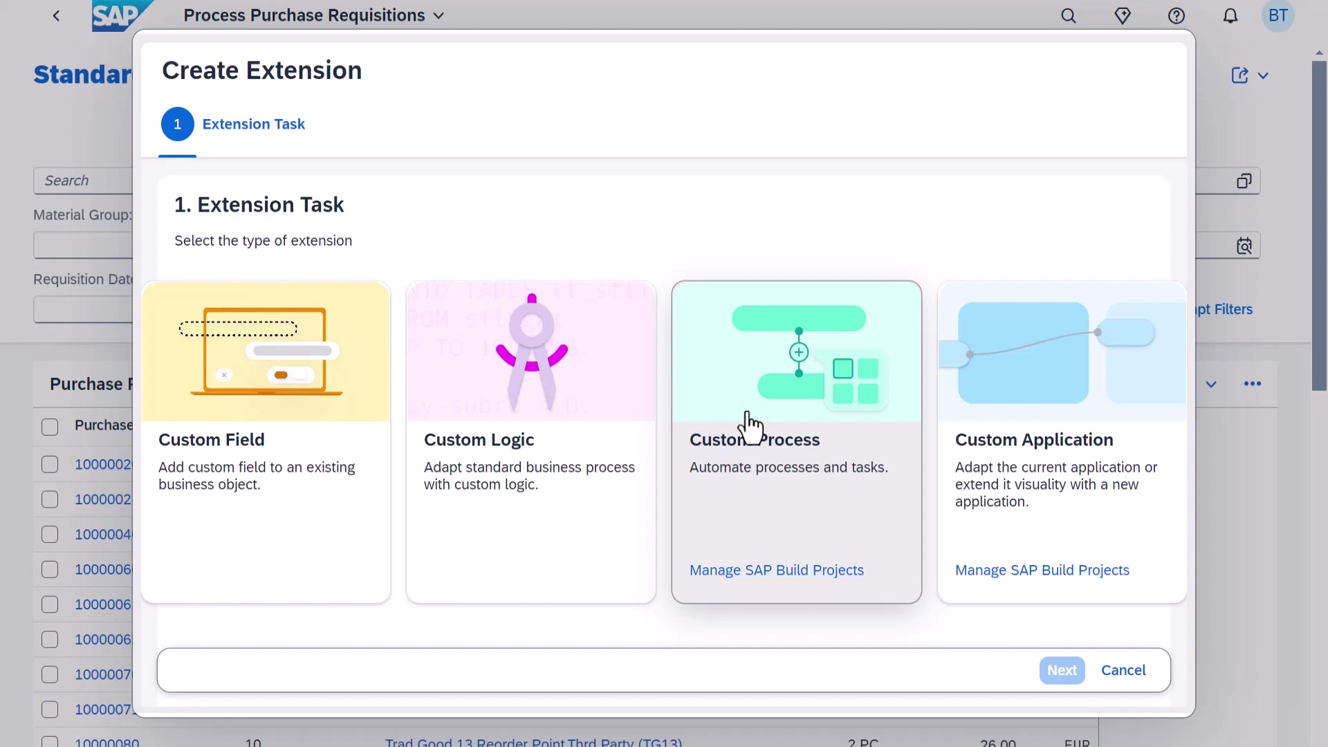
{"action": "left_click", "coordinate": [791, 427]}
{"action": "left_click", "coordinate": [1065, 672]}
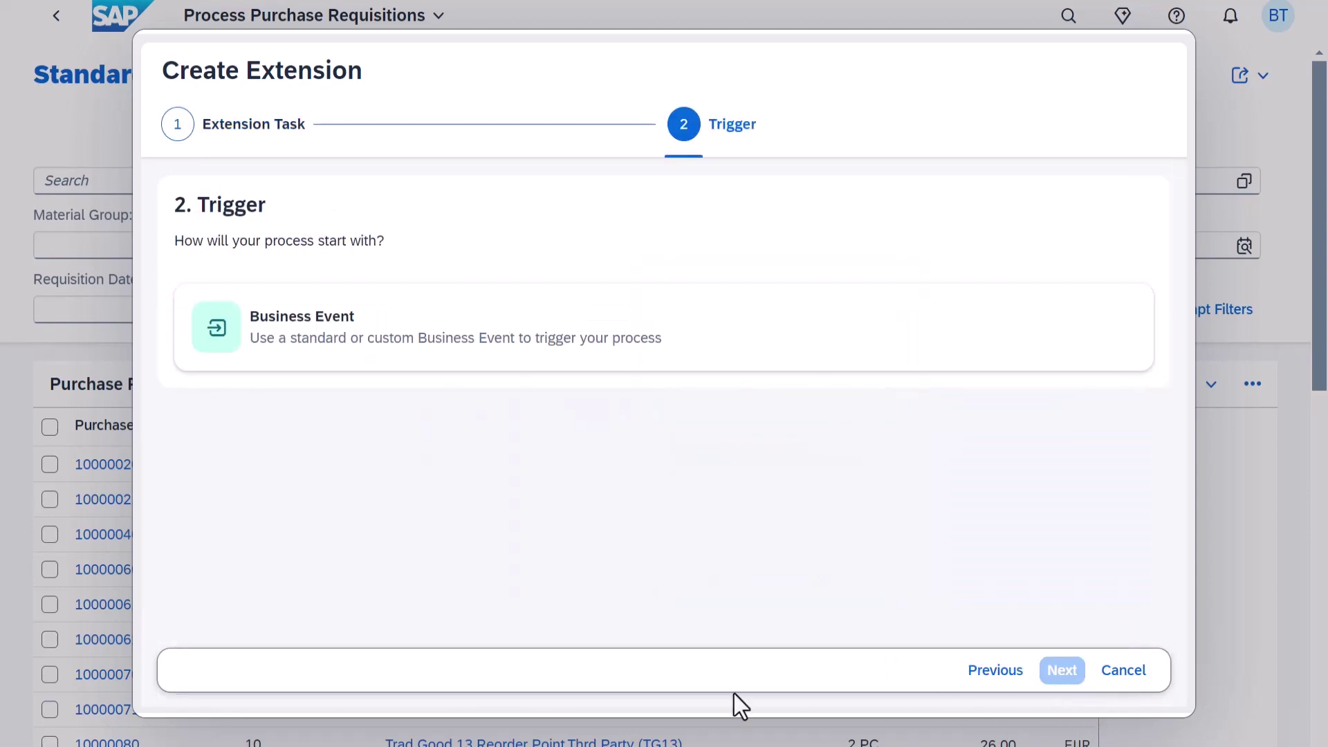
- Set Business Event as the extension's trigger and Purchase Requisition Events as its event object
{"action": "left_click", "coordinate": [489, 326]}
{"action": "left_click", "coordinate": [1065, 675]}
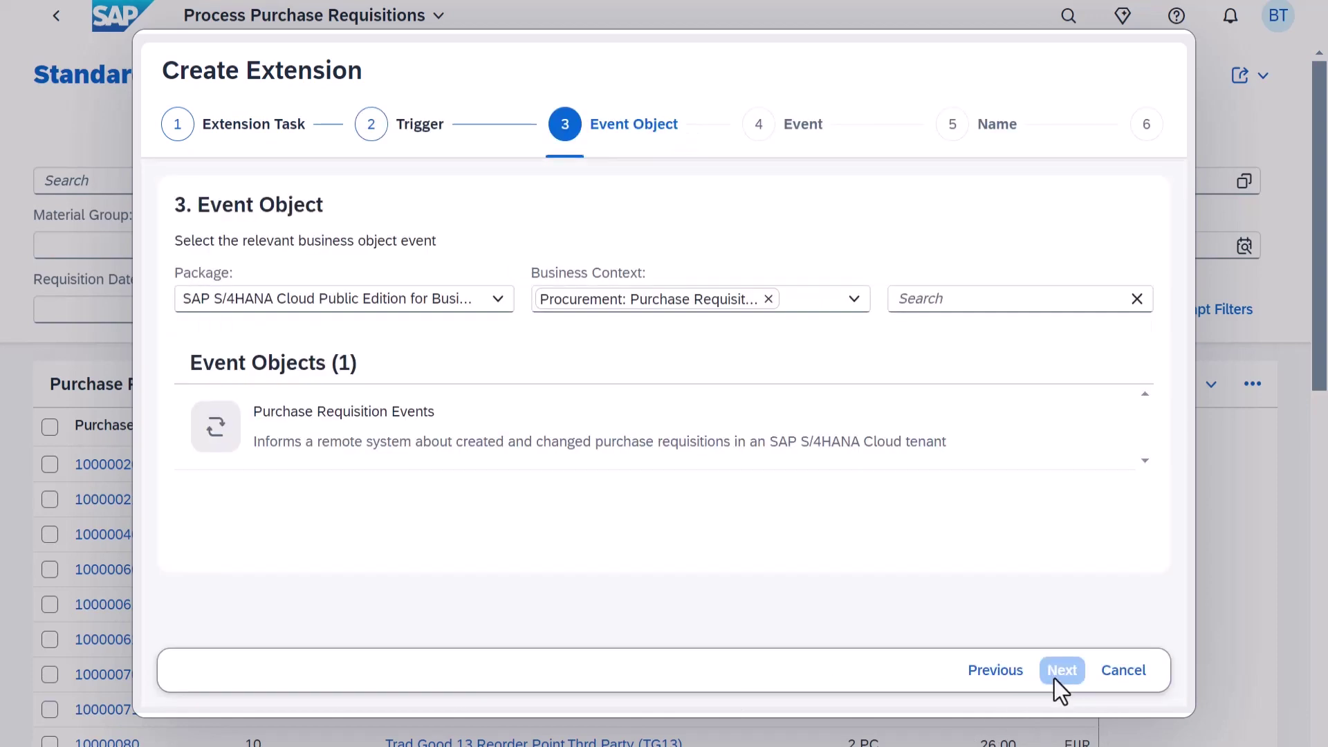
{"action": "left_click", "coordinate": [408, 418]}
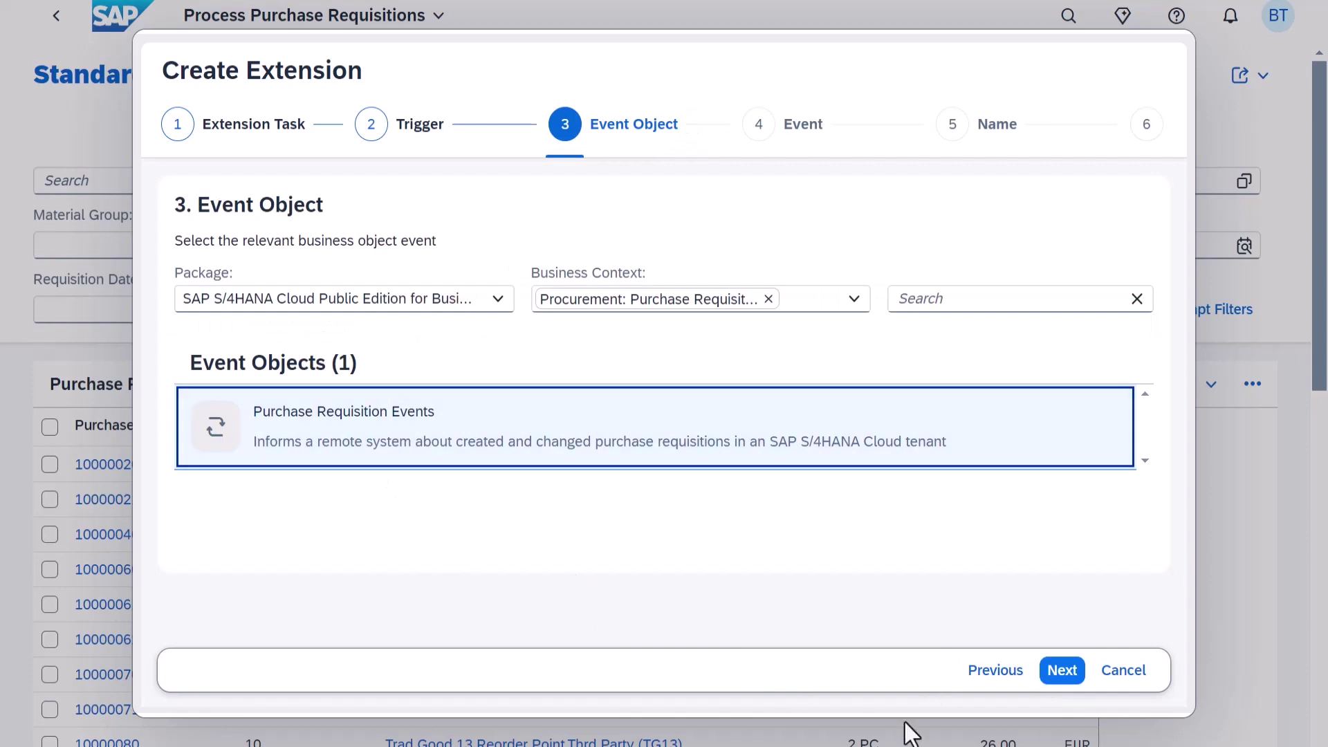
{"action": "left_click", "coordinate": [1065, 672]}
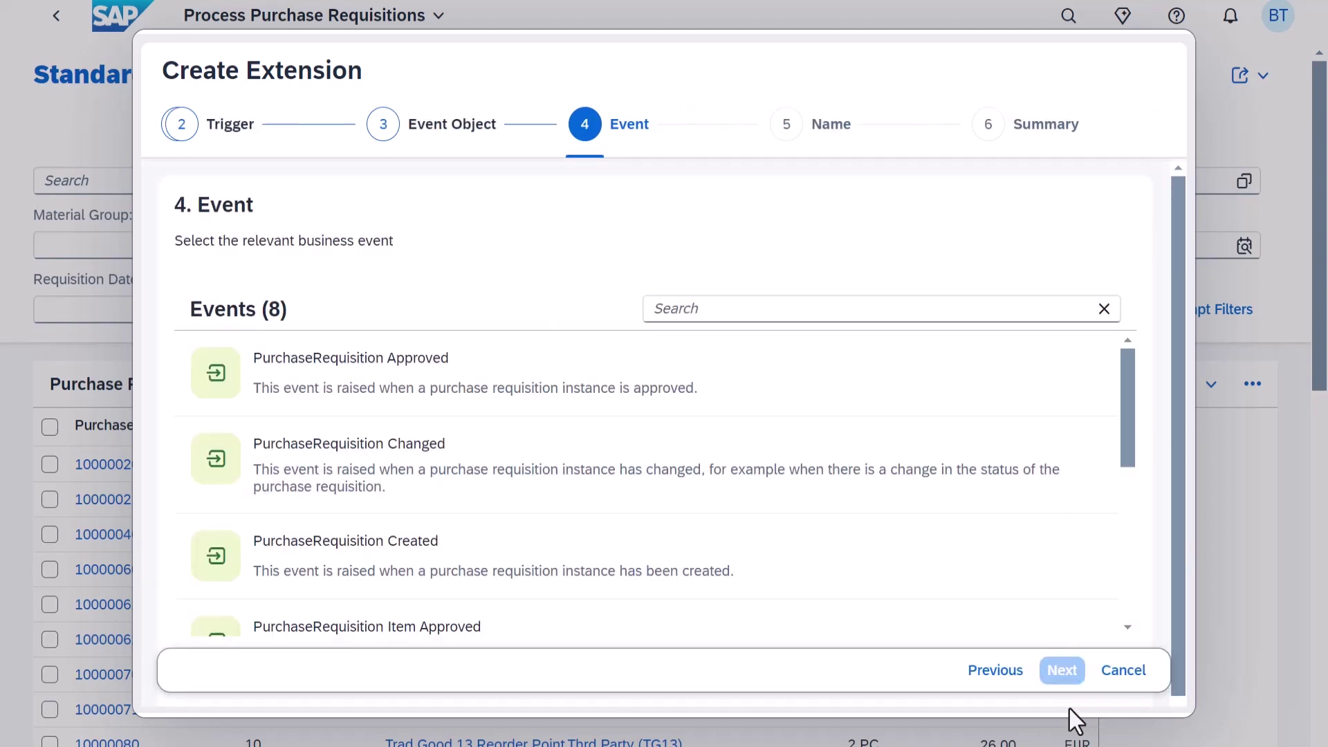
- Select PurchaseRequisition Item Changed as the business event that triggers the extension
{"action": "left_click_drag", "start_coordinate": [1121, 435], "coordinate": [1133, 607]}
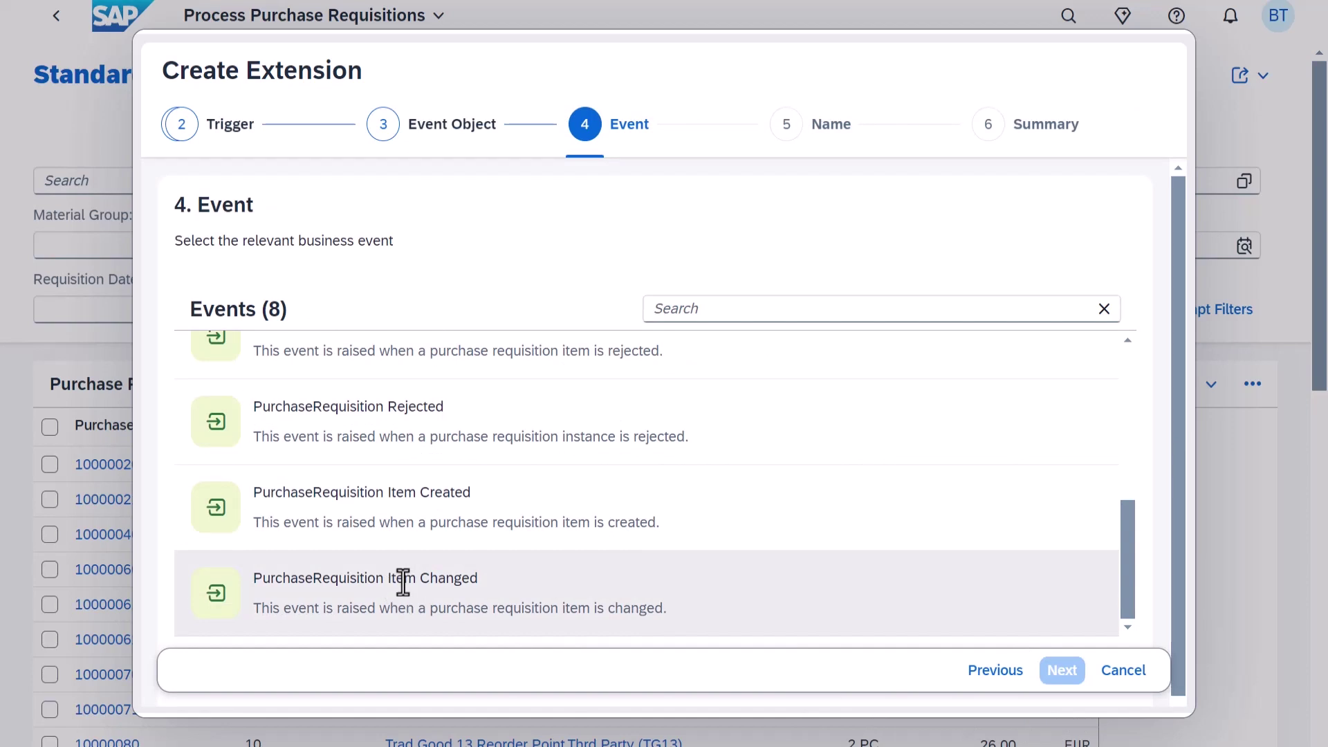
{"action": "left_click", "coordinate": [400, 571]}
{"action": "left_click", "coordinate": [1063, 670]}
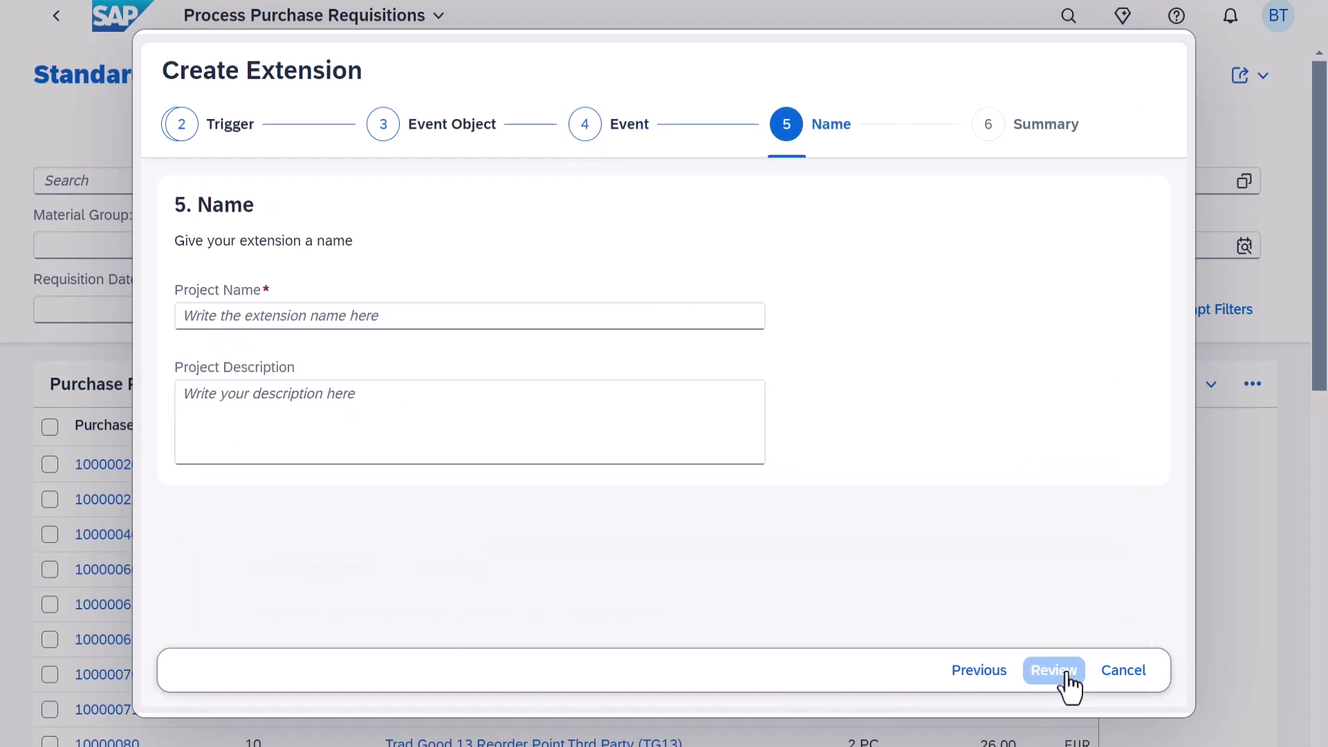
- Name the extension project Purchase Requisition Approval - Item Changed, review its summary and create it
{"action": "left_click", "coordinate": [369, 319]}
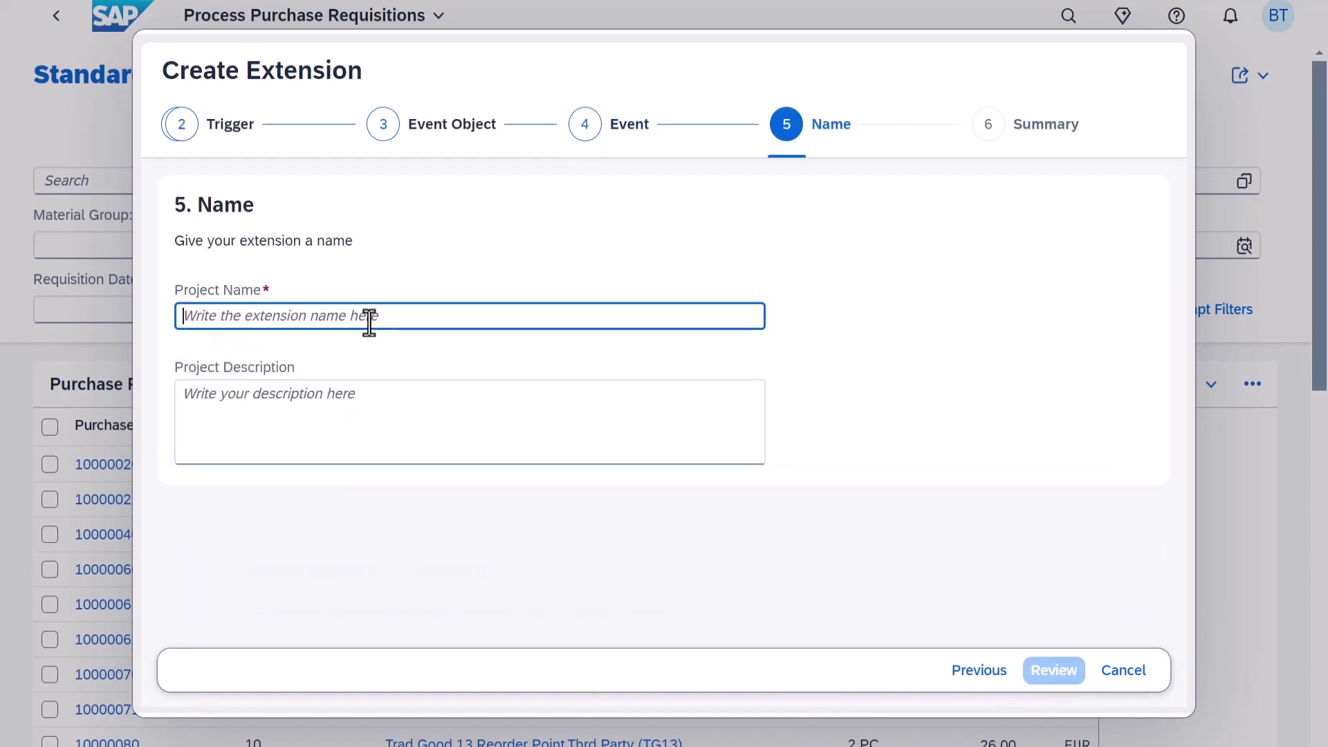
{"action": "type", "text": "Purchase Requisition Approval - Item Changed"}
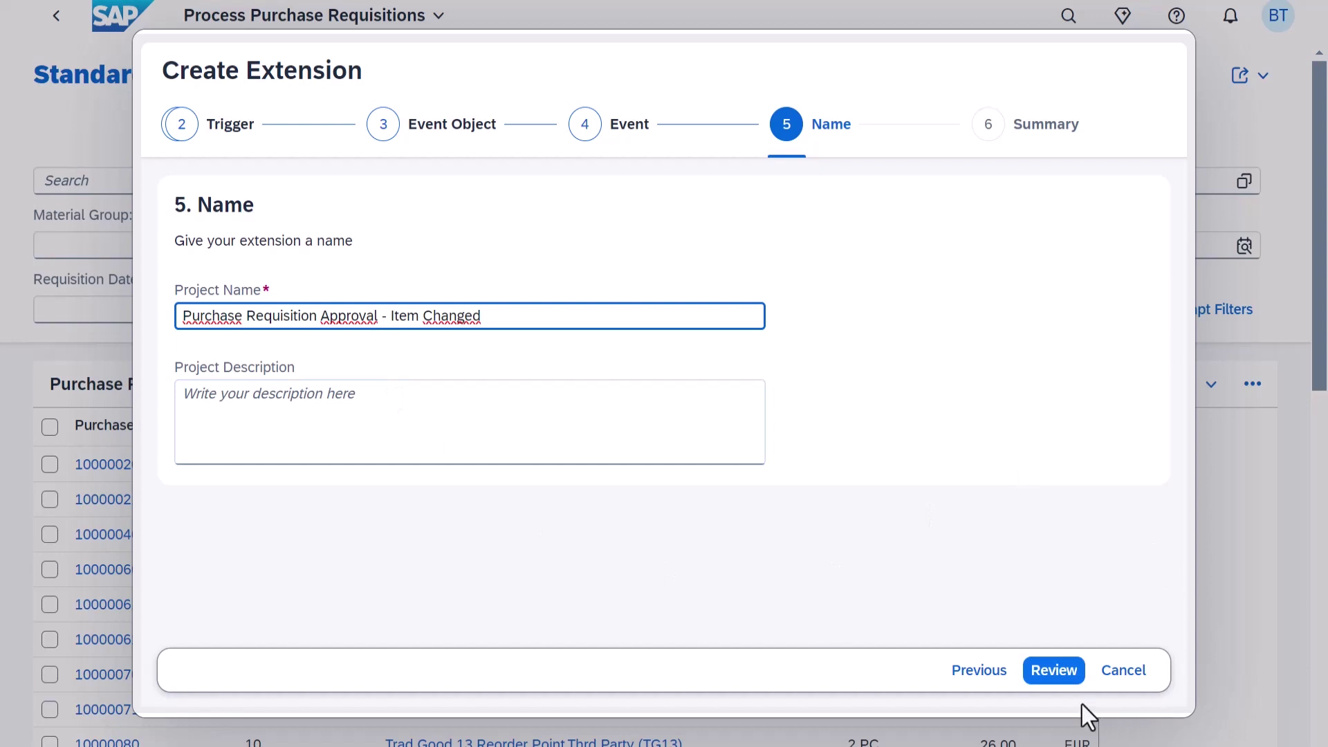
{"action": "left_click", "coordinate": [1045, 672]}
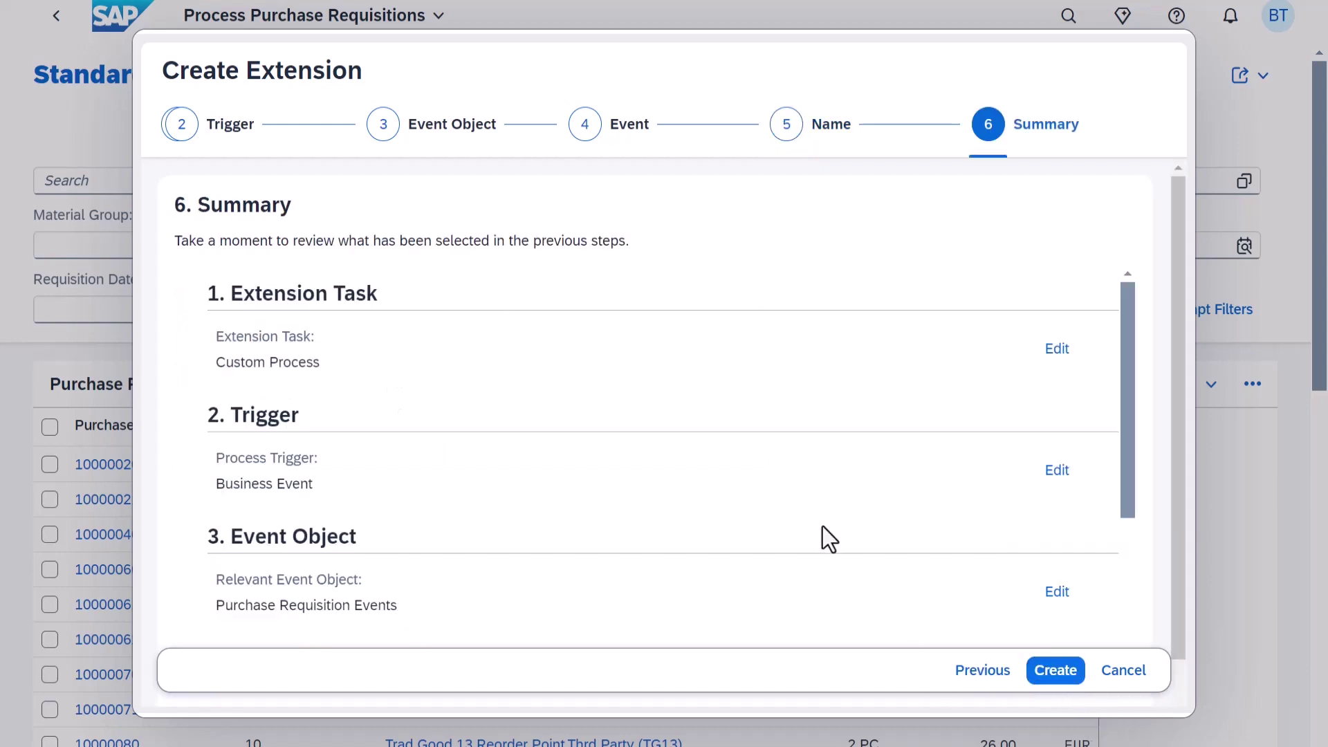
{"action": "left_click_drag", "start_coordinate": [1127, 377], "coordinate": [1127, 546]}
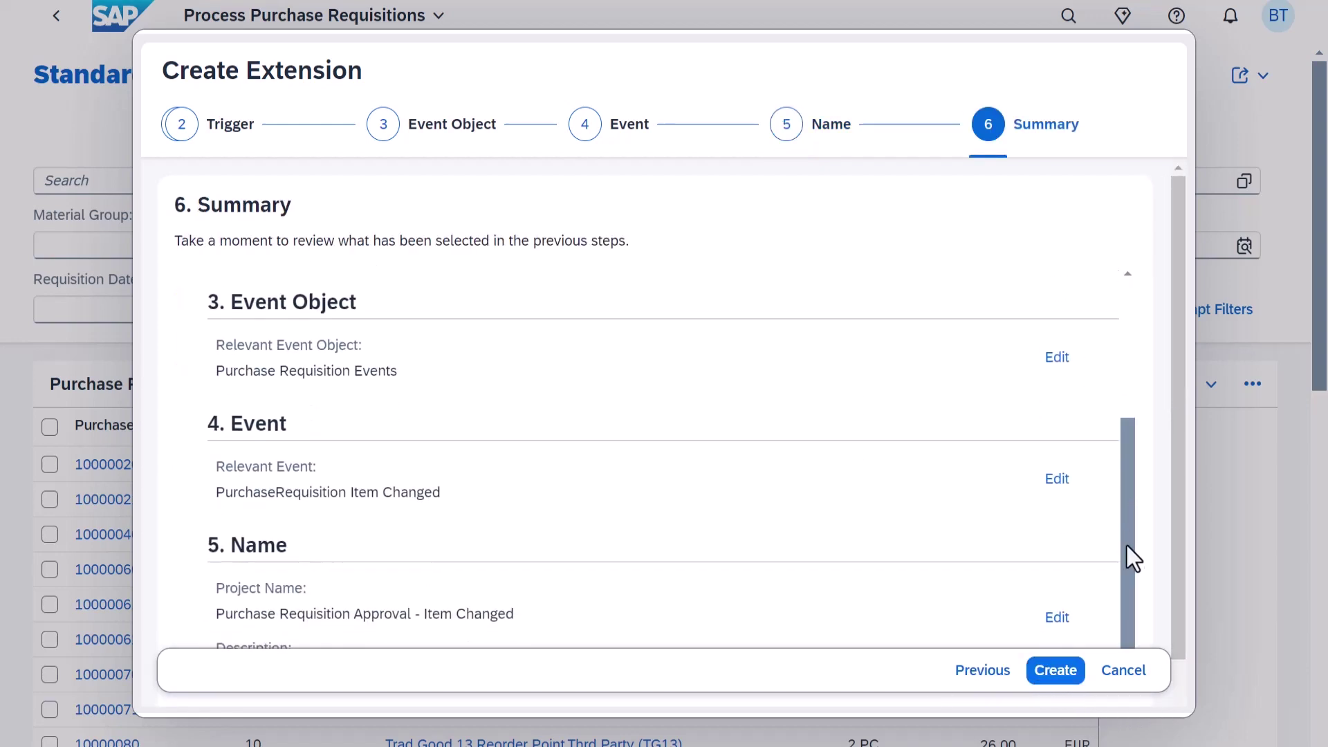
{"action": "left_click", "coordinate": [1054, 671]}
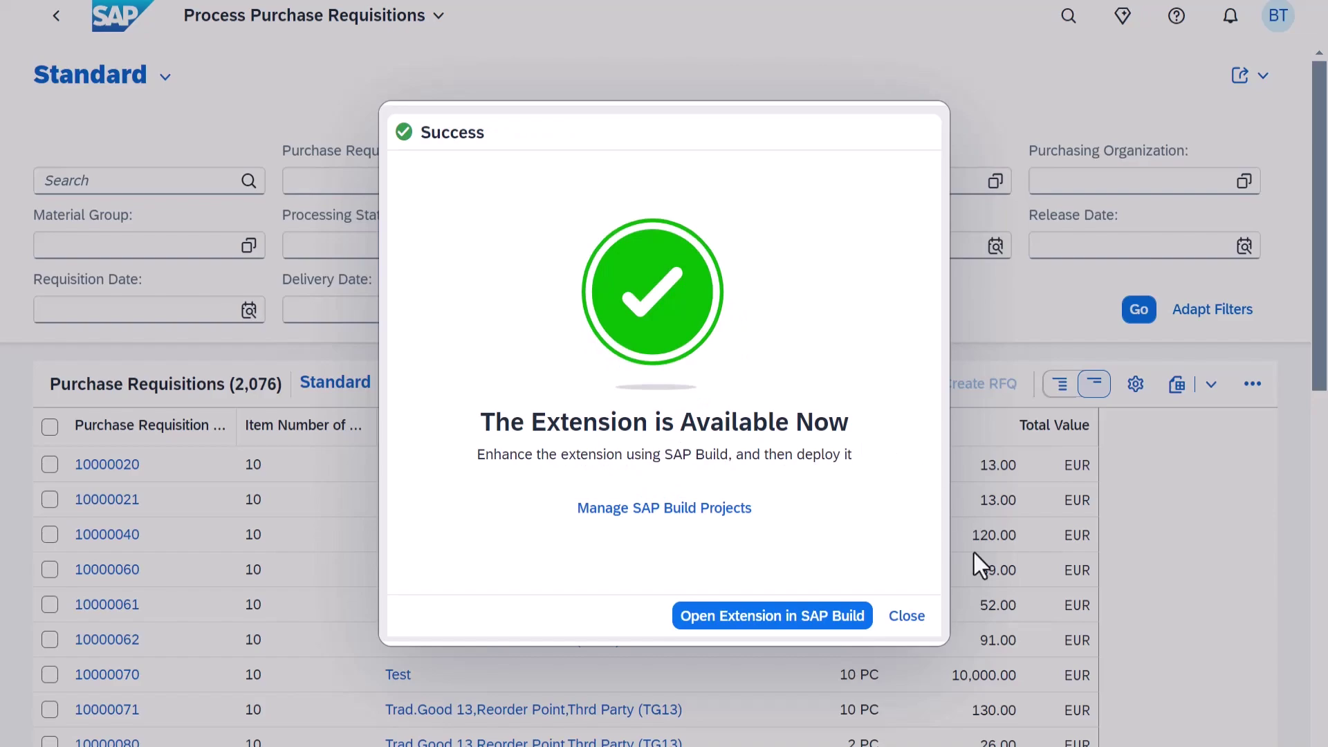
- Open the extension in SAP Build and create a decision named Approvers Determination after the process trigger
{"action": "left_click", "coordinate": [761, 622]}
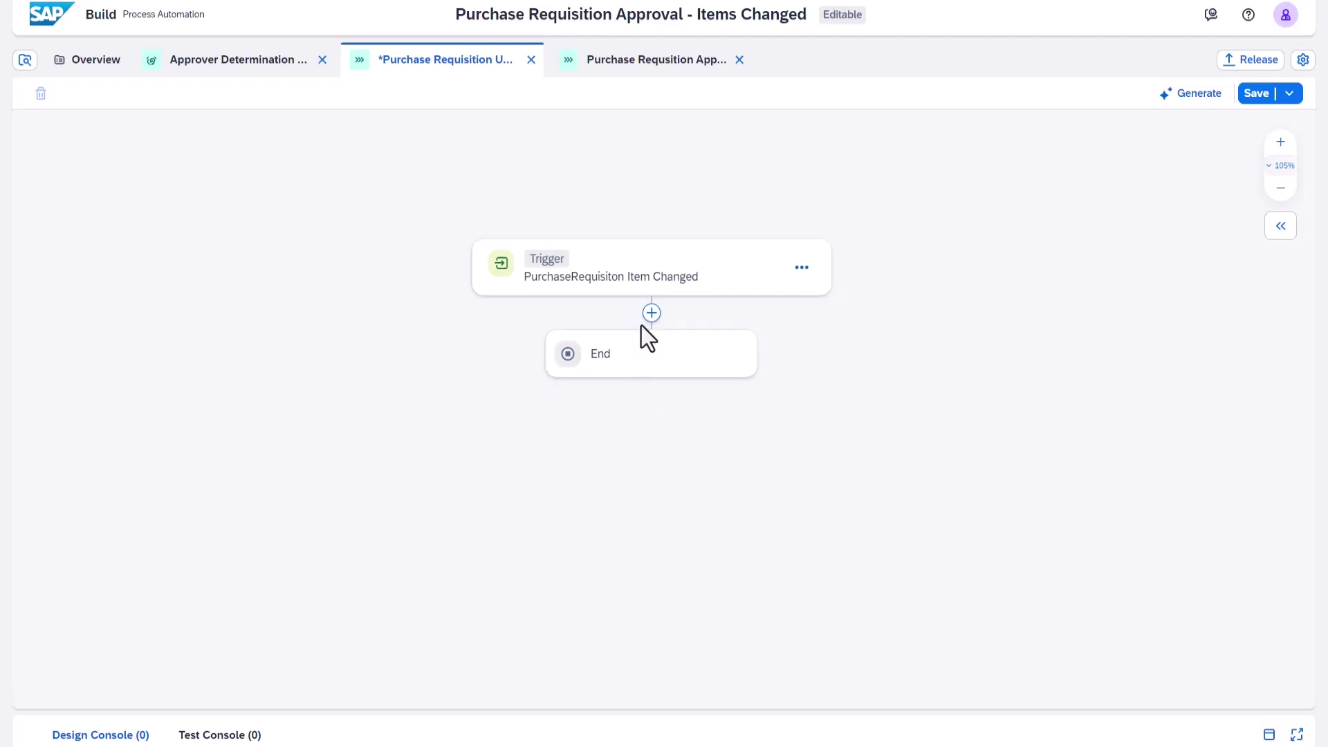
{"action": "left_click", "coordinate": [650, 309]}
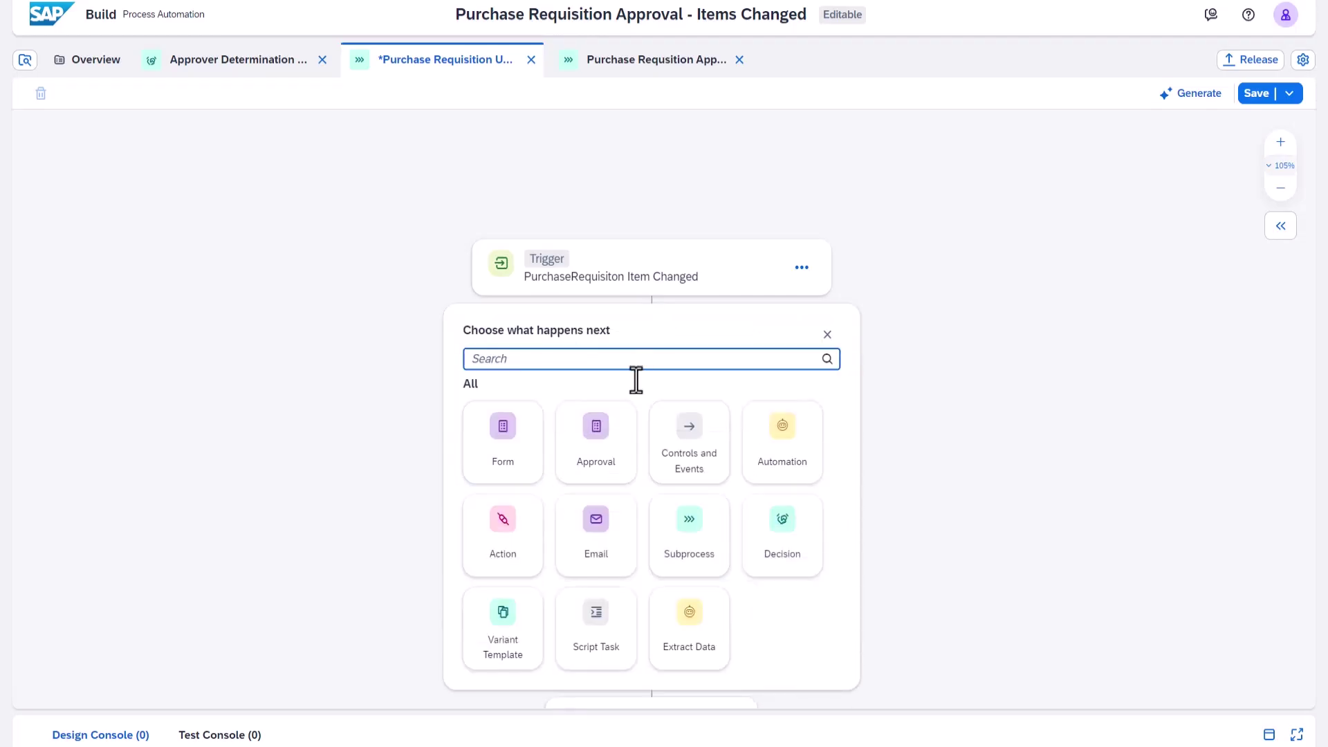
{"action": "left_click", "coordinate": [795, 548]}
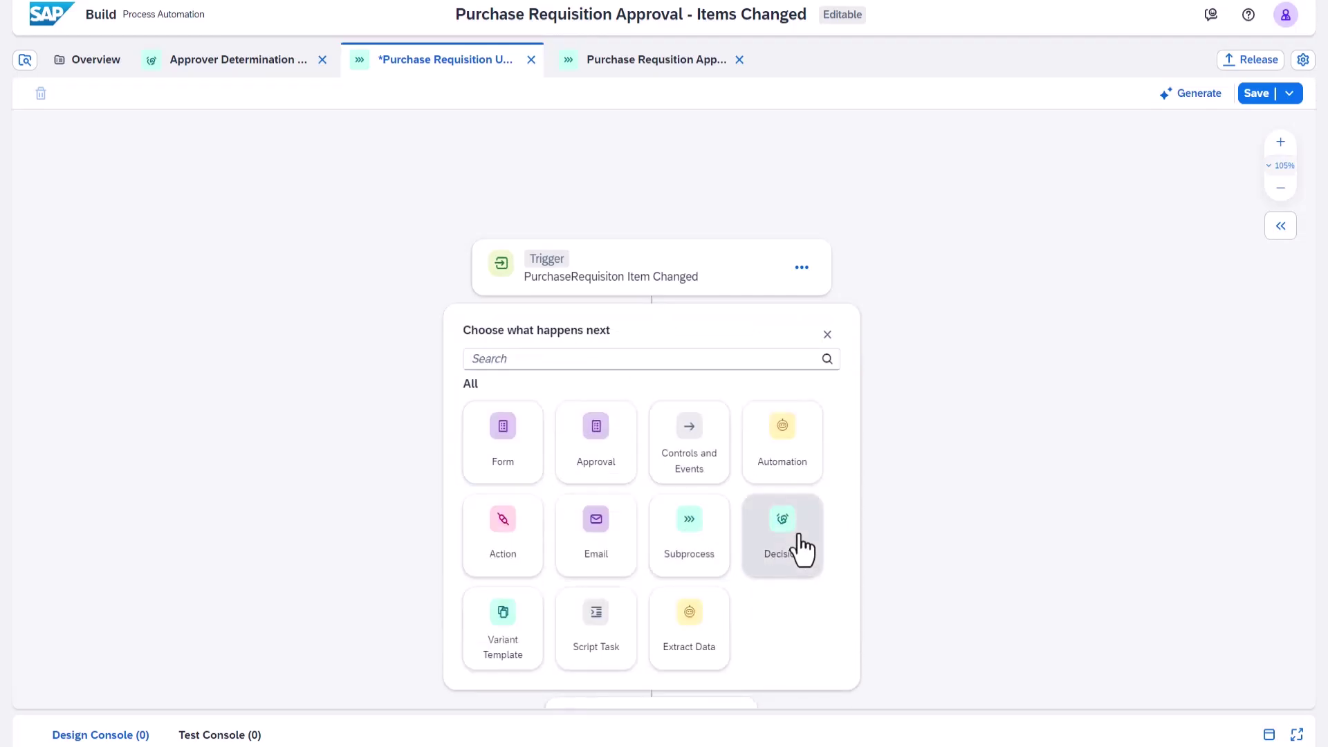
{"action": "left_click", "coordinate": [525, 675]}
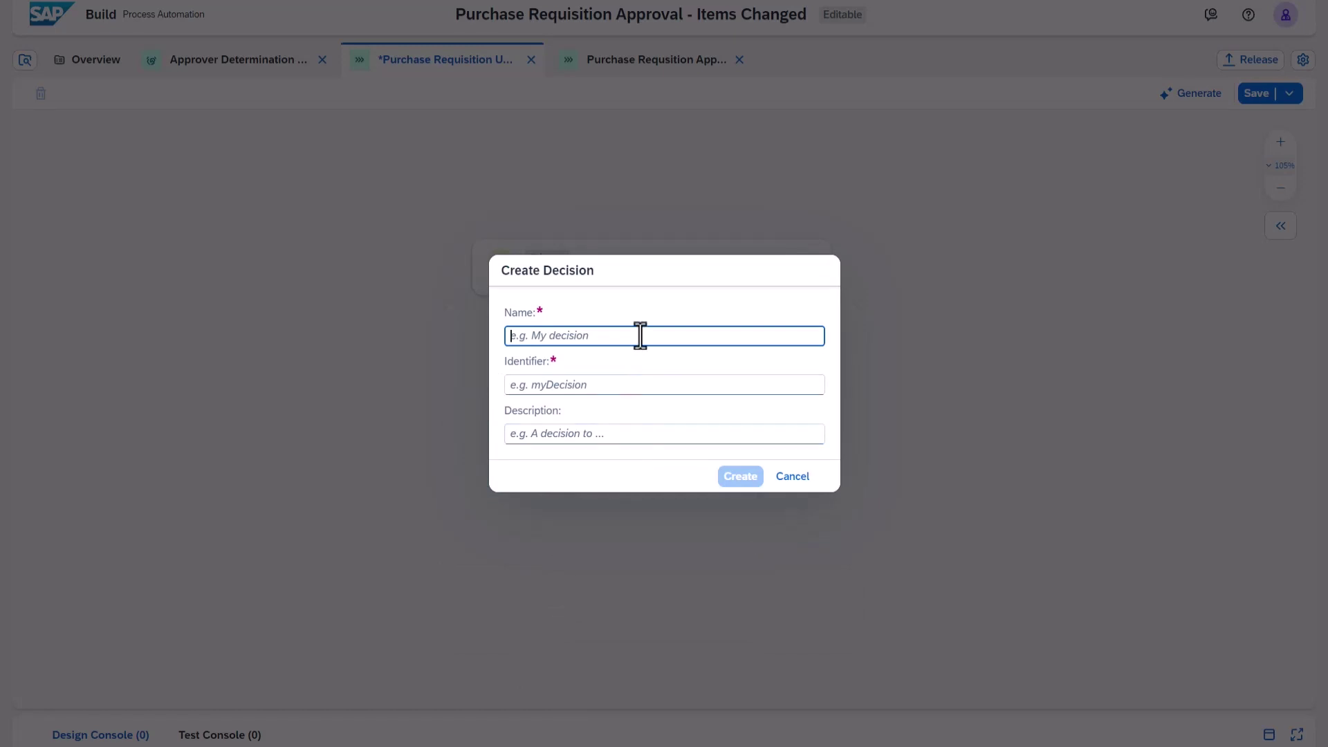
{"action": "type", "text": "Approvers Determination"}
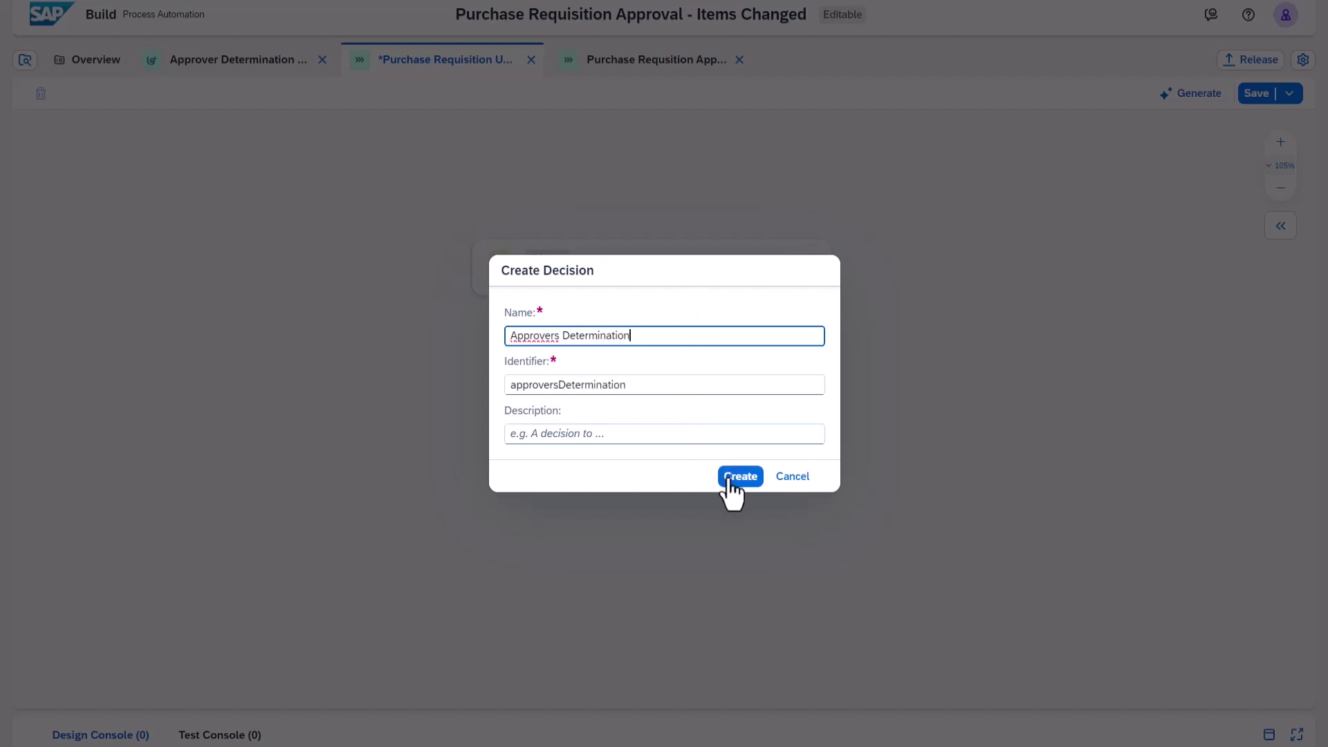
{"action": "left_click", "coordinate": [733, 484]}
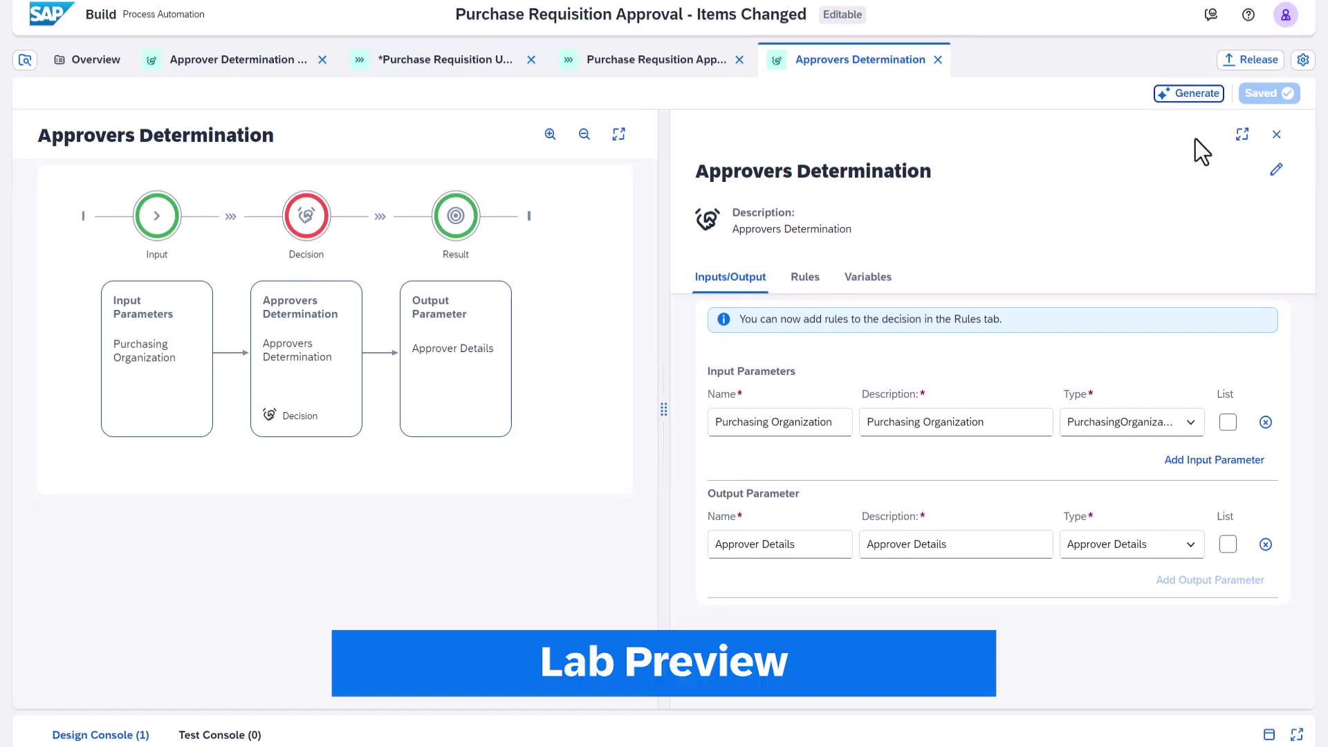
- Generate AI decision rules assigning Admin Manager 1 and Admin Manager 2, with their e-mails, to purchasing organizations 1710 and 1720 respectively, and save the decision
{"action": "left_click", "coordinate": [1211, 99]}
{"action": "left_click", "coordinate": [1072, 234]}
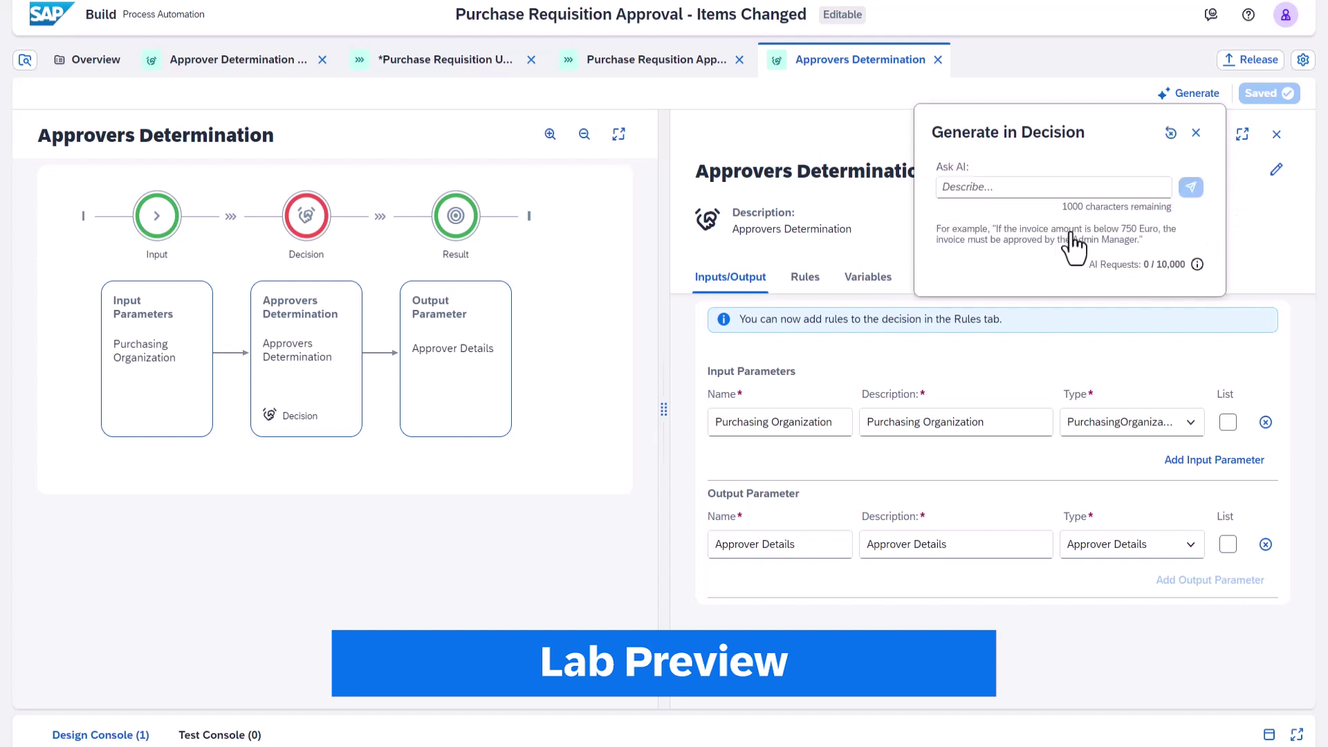
{"action": "left_click", "coordinate": [1070, 185]}
{"action": "key", "text": "ctrl+v"}
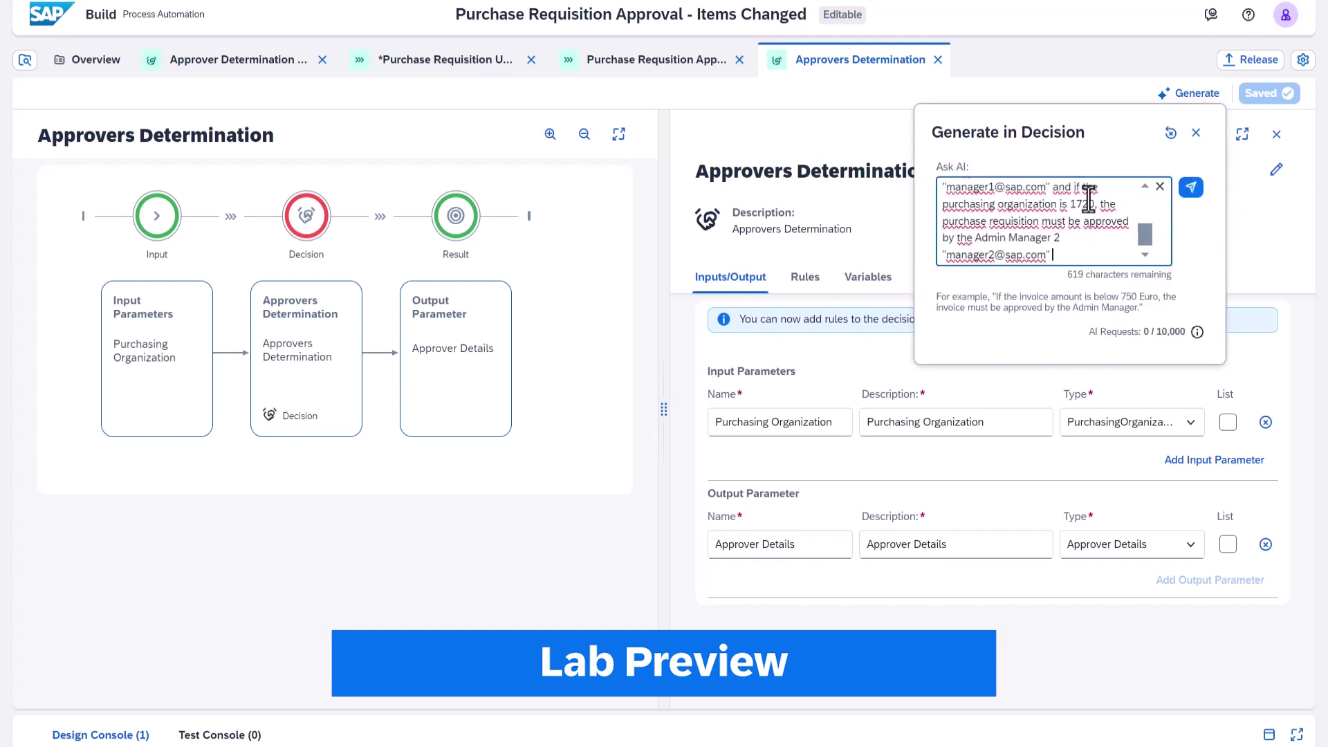
{"action": "mouse_move", "coordinate": [1149, 247]}
{"action": "left_mouse_down"}
{"action": "mouse_move", "coordinate": [1149, 201]}
{"action": "mouse_move", "coordinate": [1149, 238]}
{"action": "left_mouse_up"}
{"action": "left_click", "coordinate": [1192, 185]}
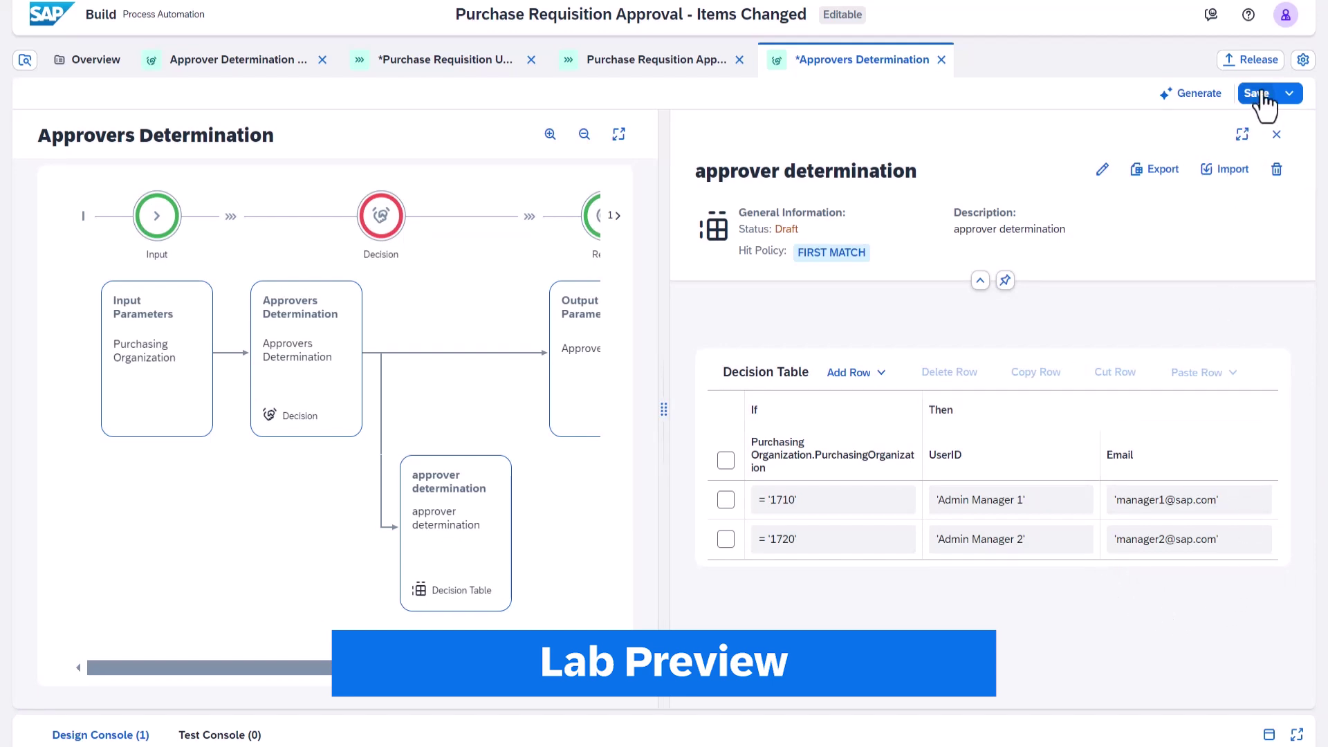
{"action": "left_click", "coordinate": [1257, 93]}
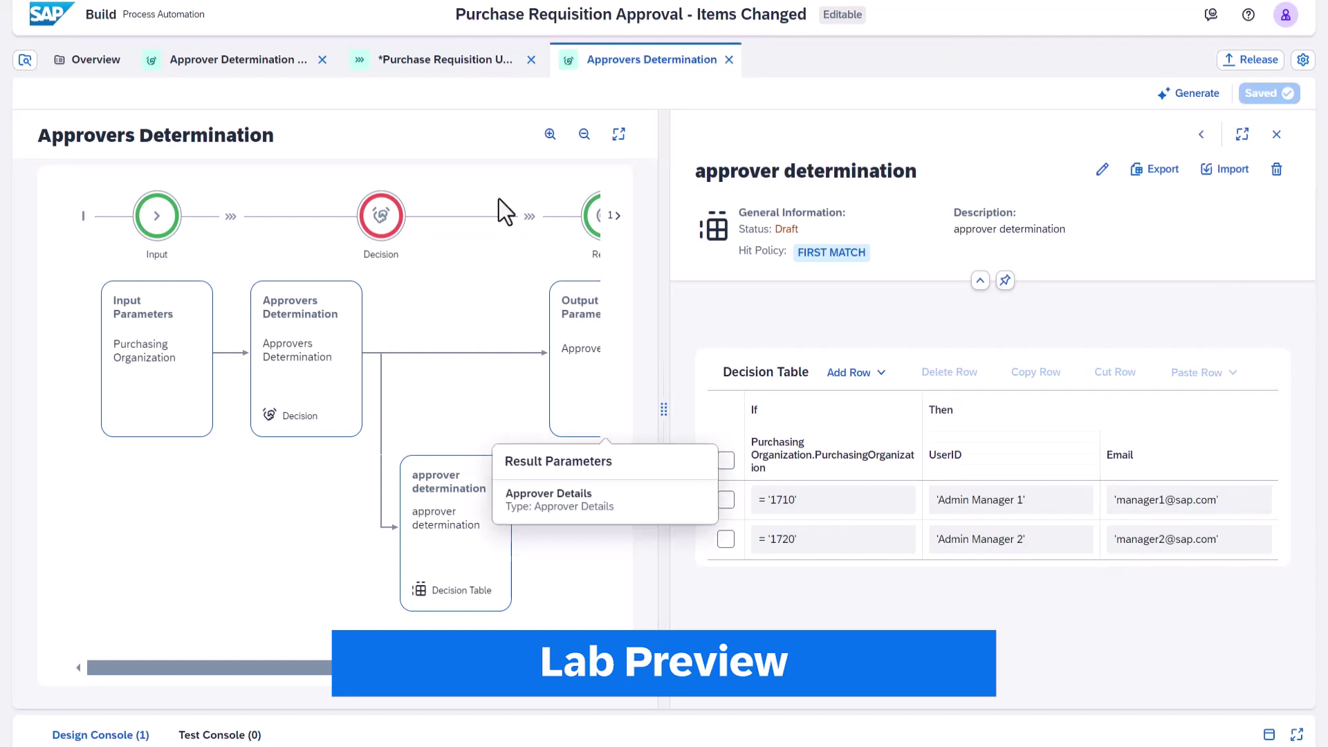
- Return to the purchase requisition process and select its Third-Party Inventory Check action
{"action": "left_click", "coordinate": [488, 66]}
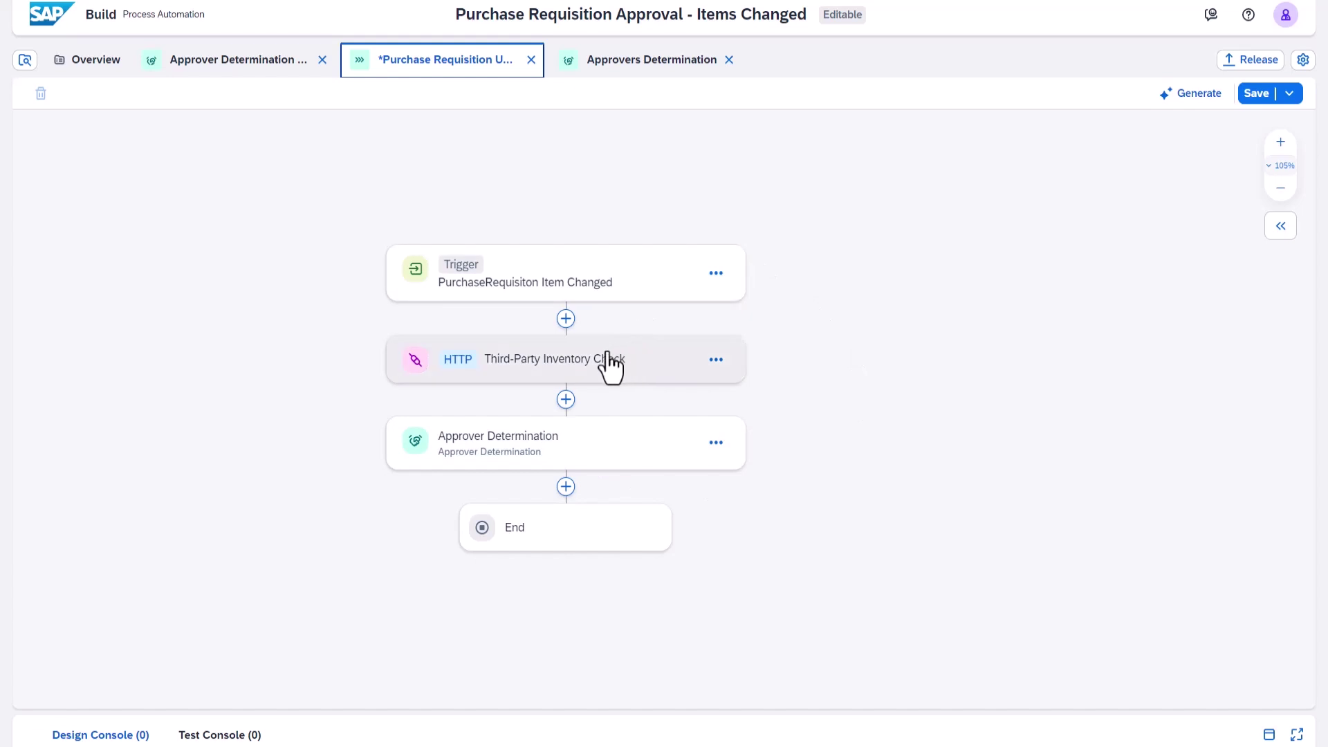
{"action": "left_click", "coordinate": [583, 363]}
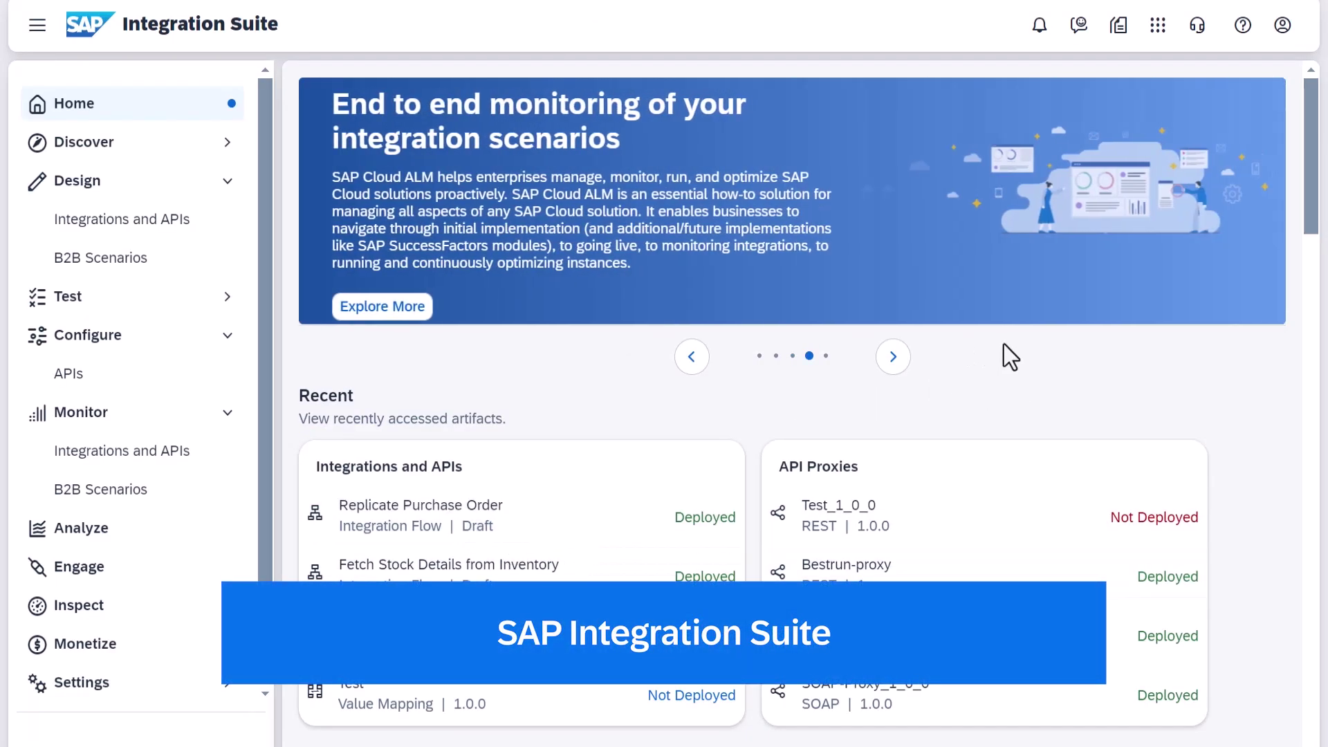
- In SAP Integration Suite, open the Fetch Stock Details from Inventory flow and read the Groovy script behind its Fetch material details step
{"action": "left_click", "coordinate": [468, 572]}
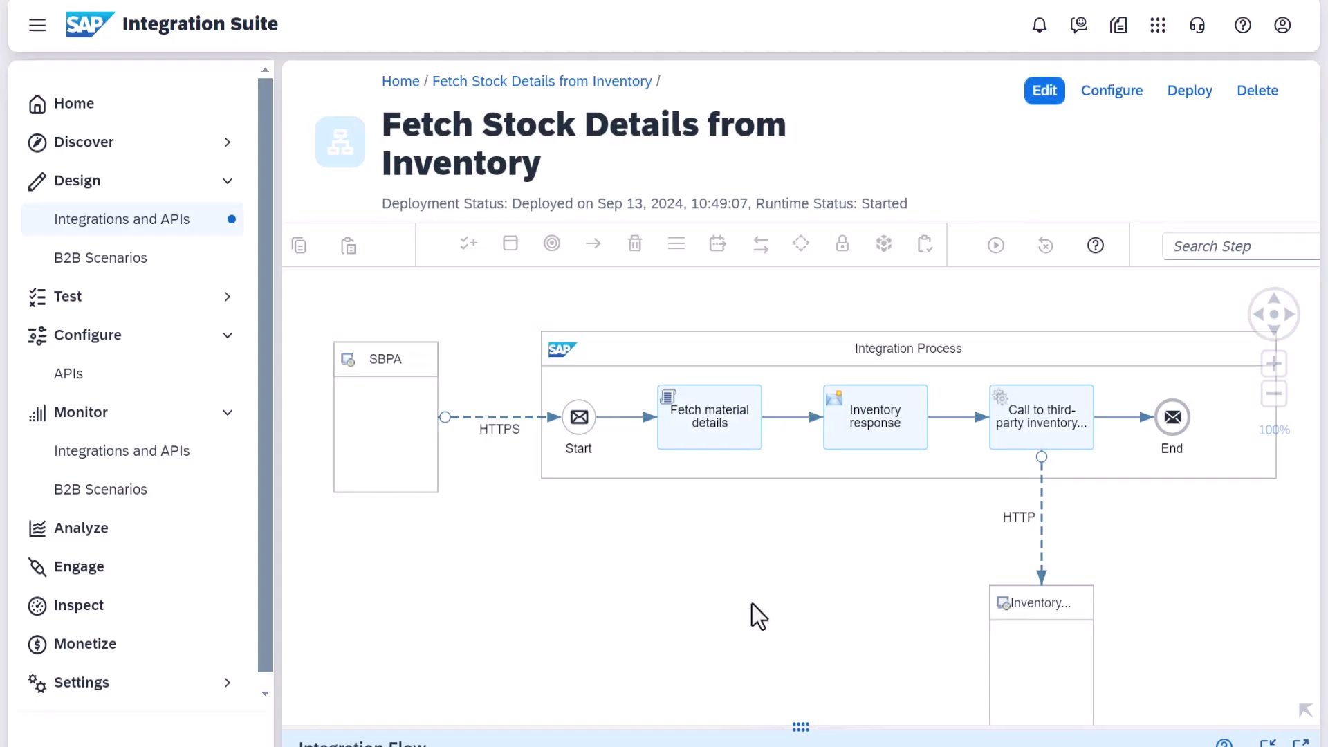
{"action": "left_click_drag", "start_coordinate": [759, 616], "coordinate": [735, 566]}
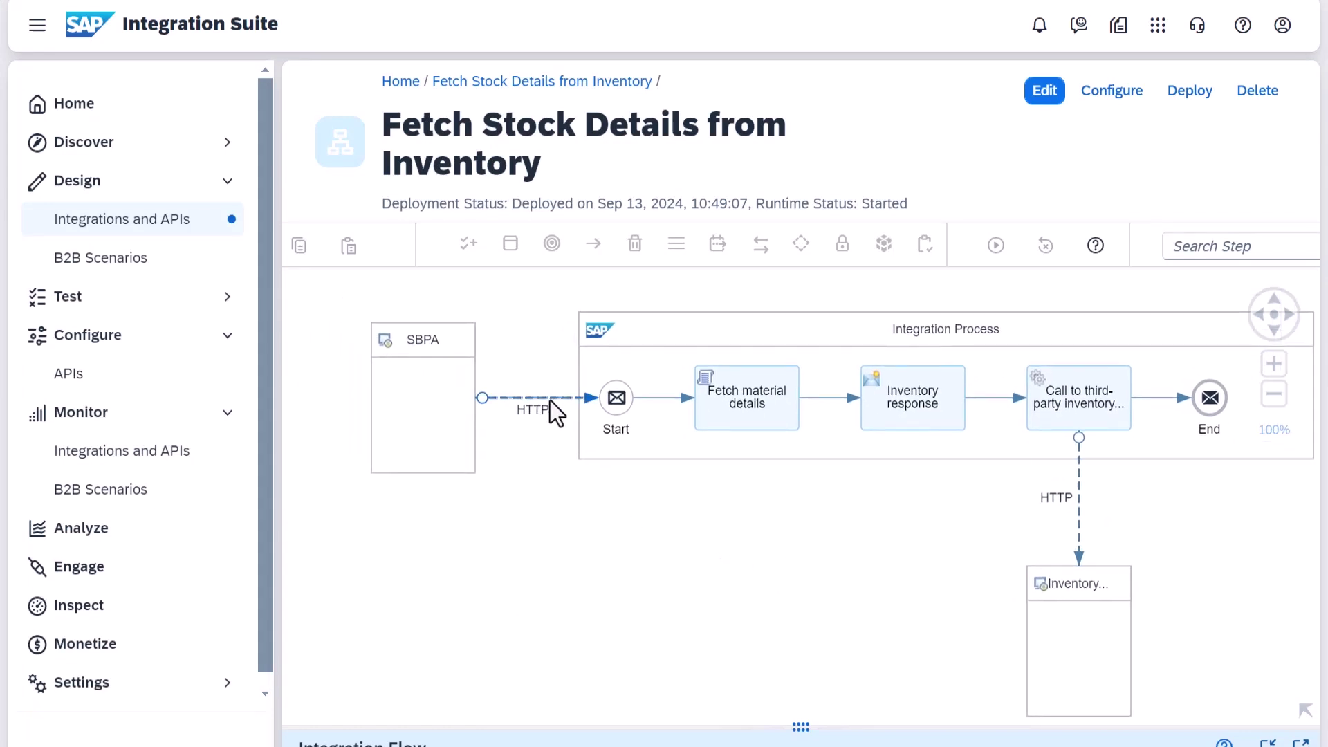
{"action": "left_click", "coordinate": [732, 386]}
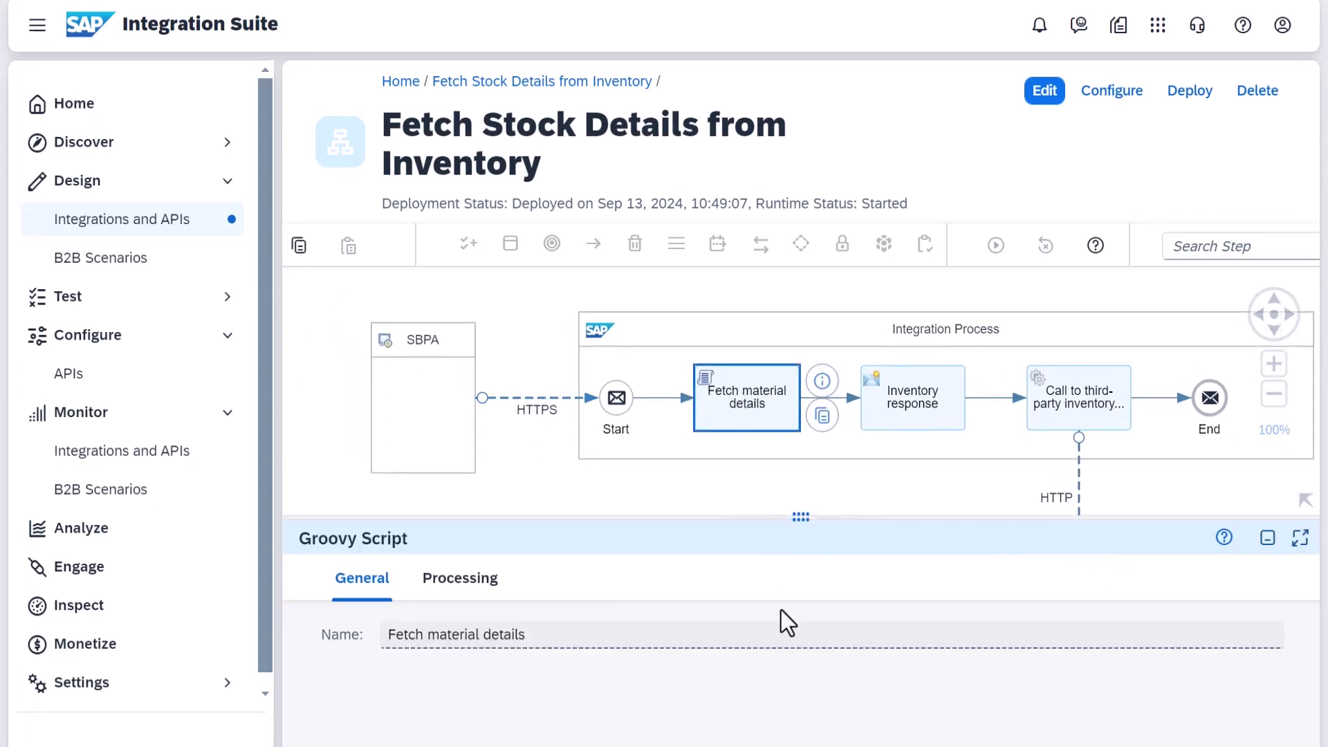
{"action": "left_click", "coordinate": [462, 585]}
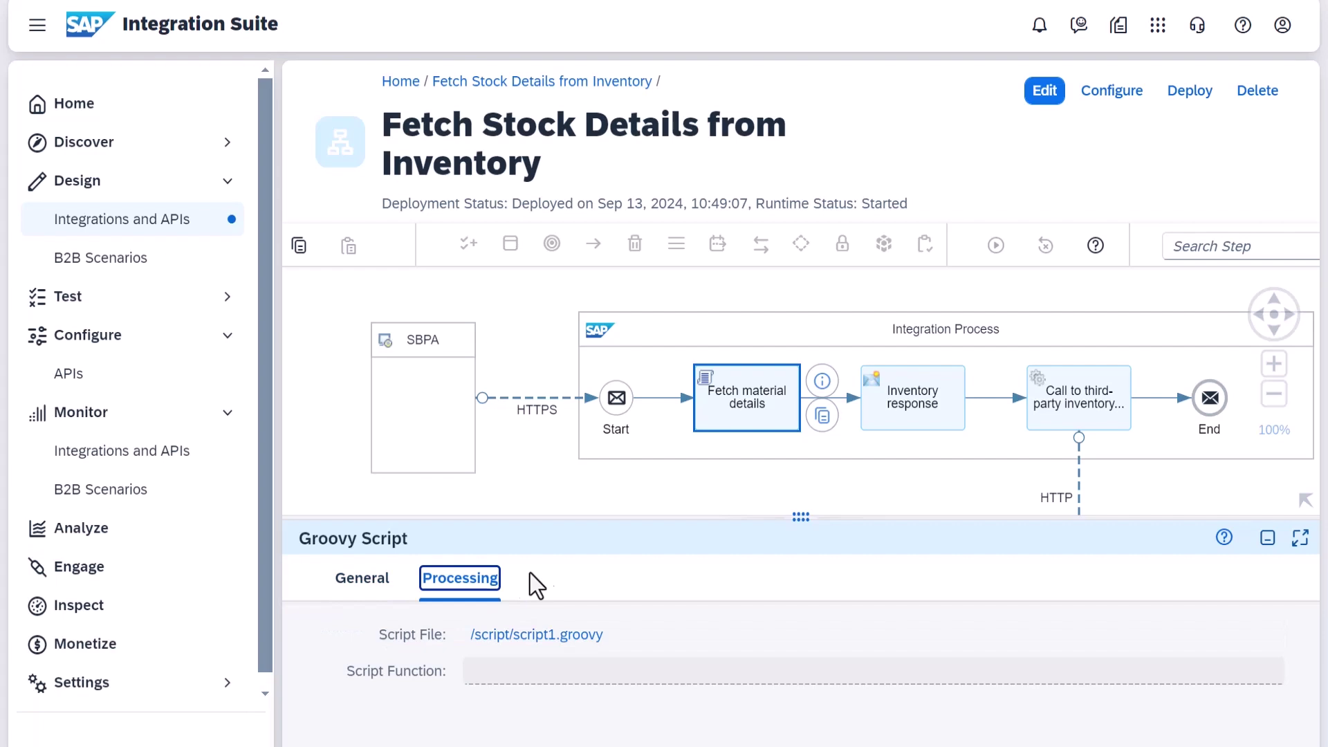
{"action": "left_click", "coordinate": [560, 636]}
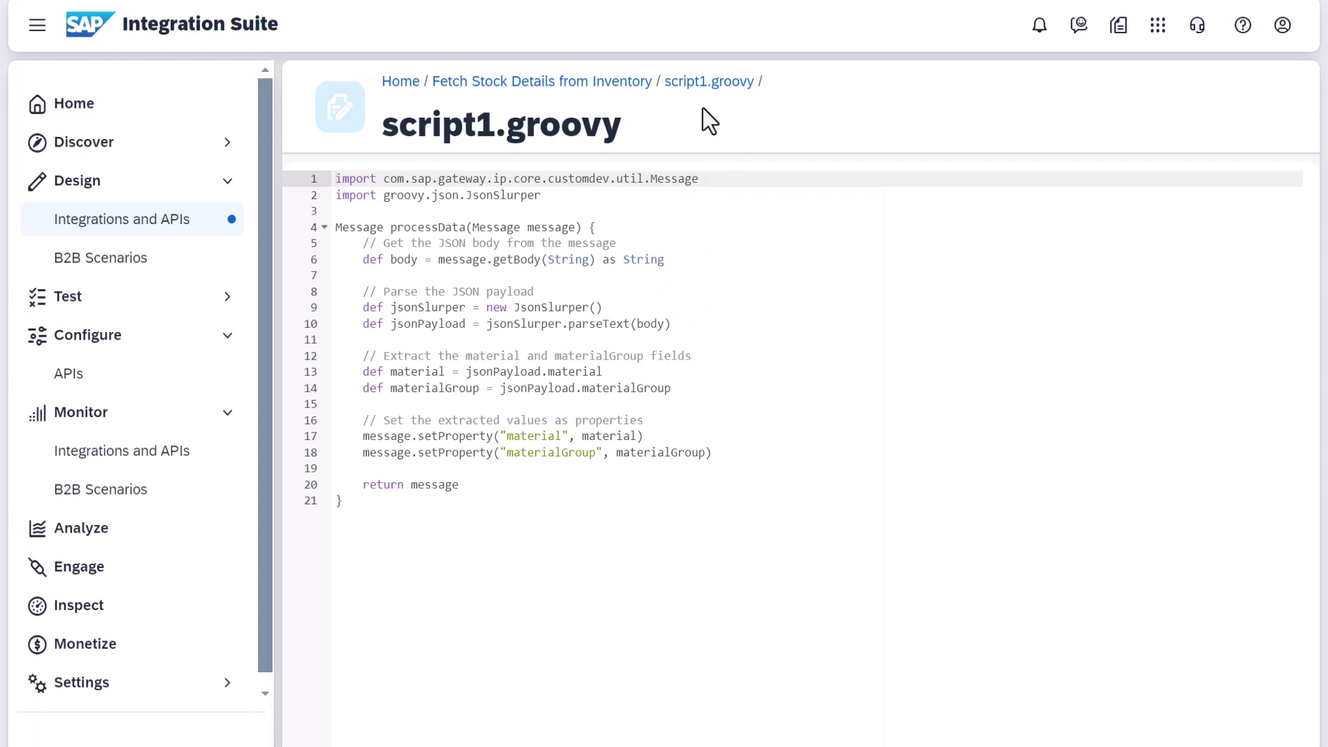
{"action": "left_click", "coordinate": [635, 83]}
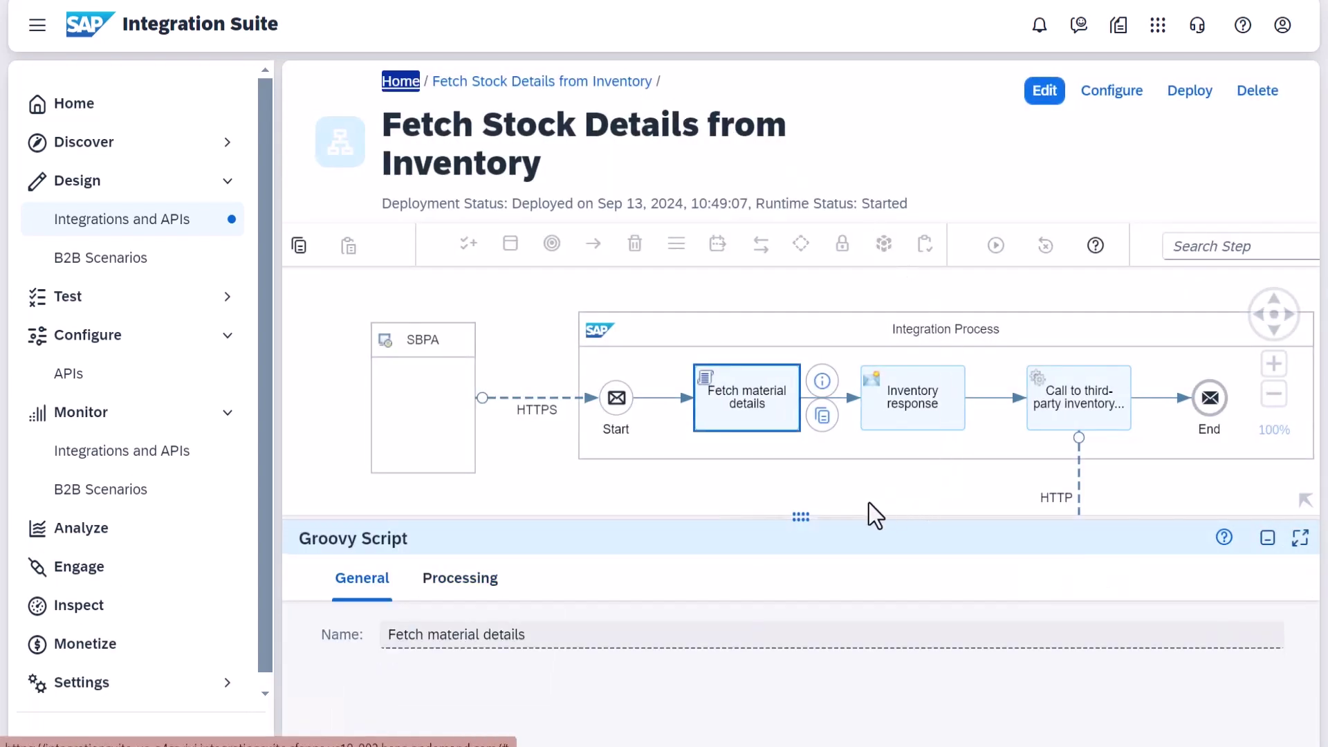
- Examine the rest of the integration flow, including the call to the third-party inventory over HTTP
{"action": "left_click_drag", "start_coordinate": [797, 519], "coordinate": [820, 710]}
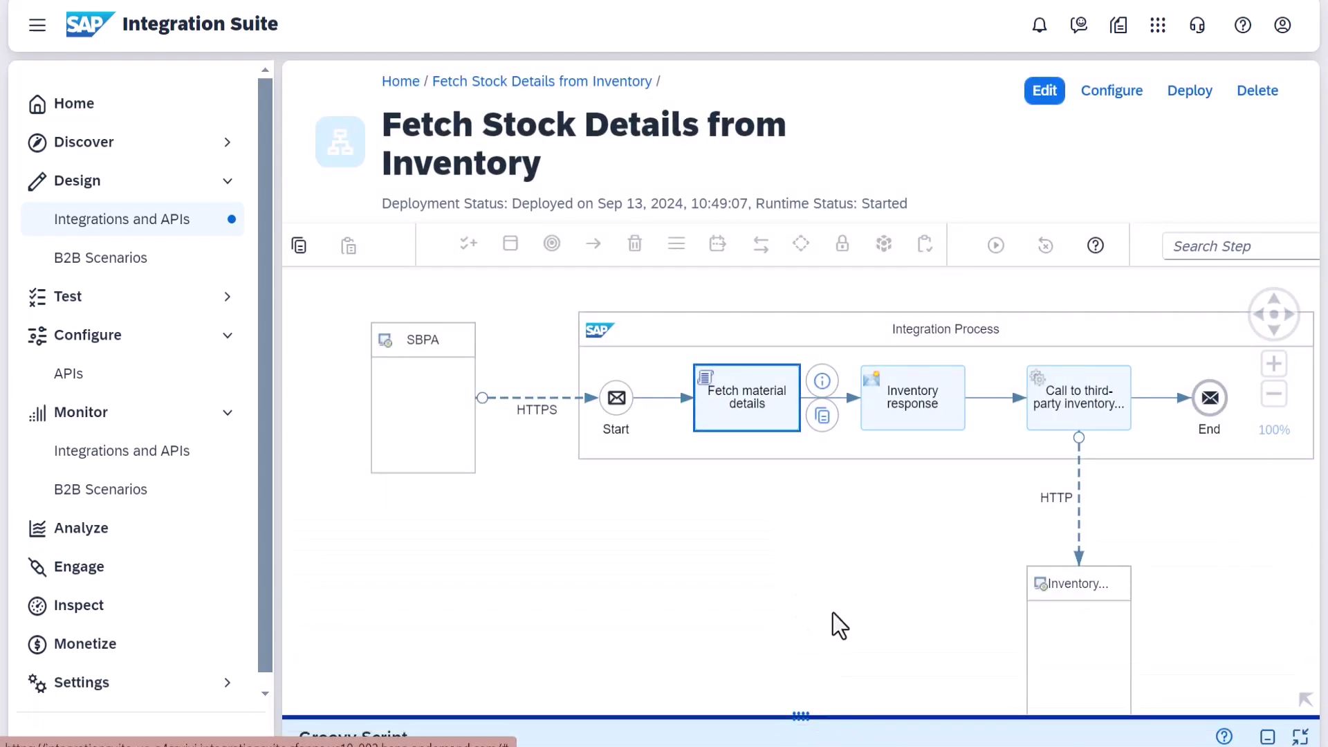
{"action": "left_click_drag", "start_coordinate": [833, 613], "coordinate": [708, 563]}
{"action": "left_click_drag", "start_coordinate": [1139, 509], "coordinate": [1013, 542]}
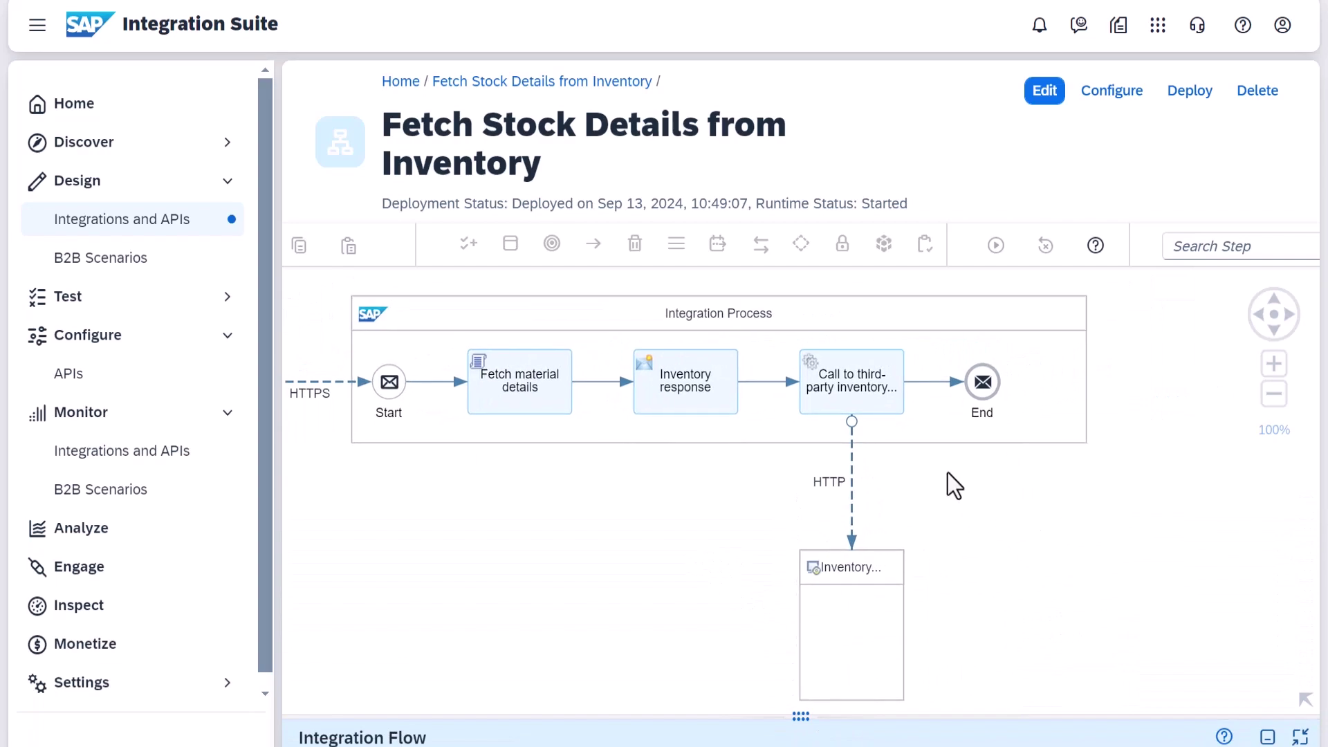
{"action": "left_click", "coordinate": [854, 385]}
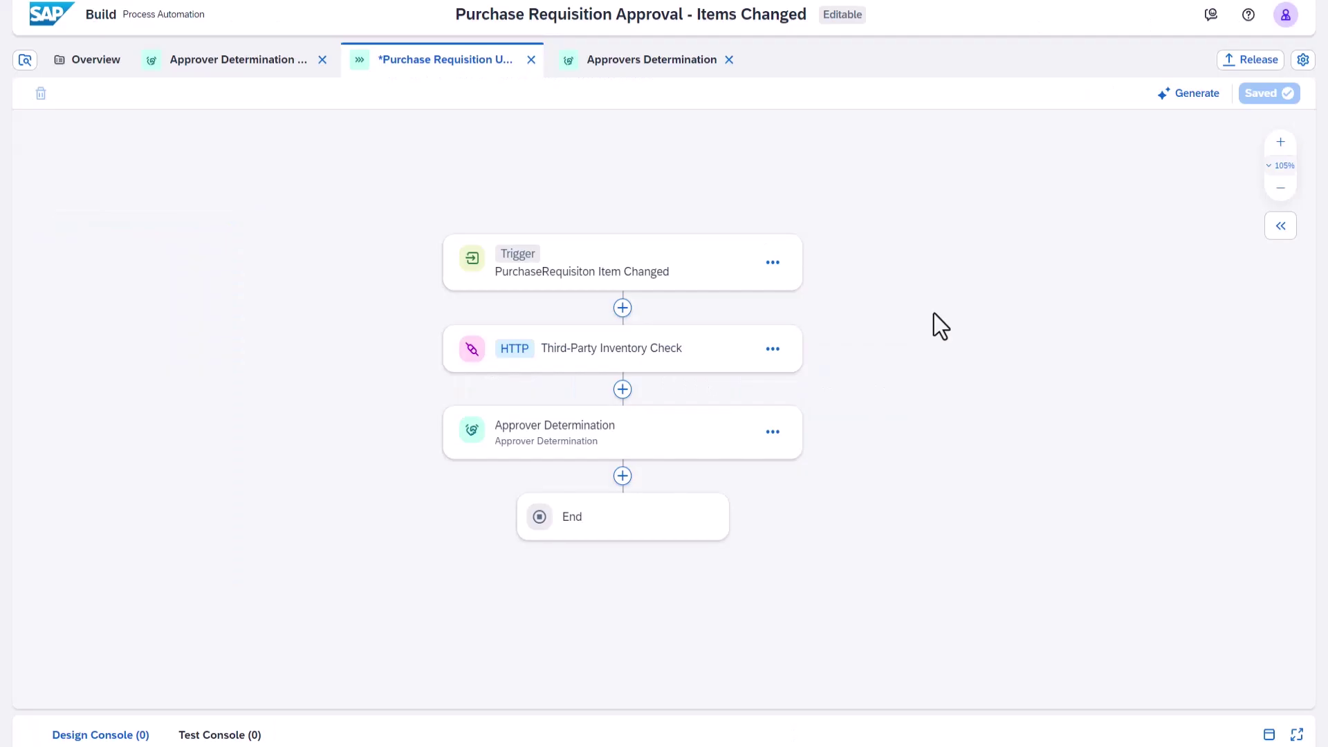
- In the SAP Build process, add the existing Purchase Requsition Approval Process - Subprocess after Approver Determination
{"action": "left_click", "coordinate": [622, 476]}
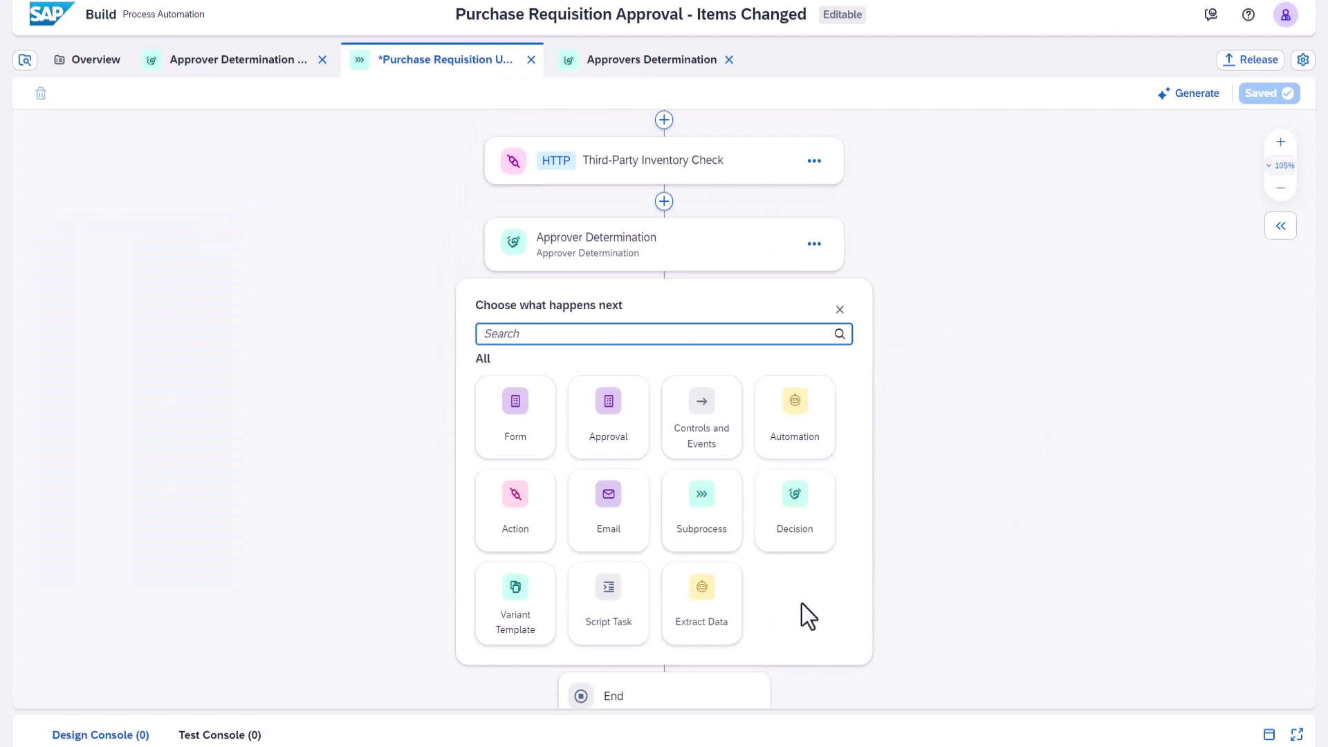
{"action": "left_click", "coordinate": [692, 527]}
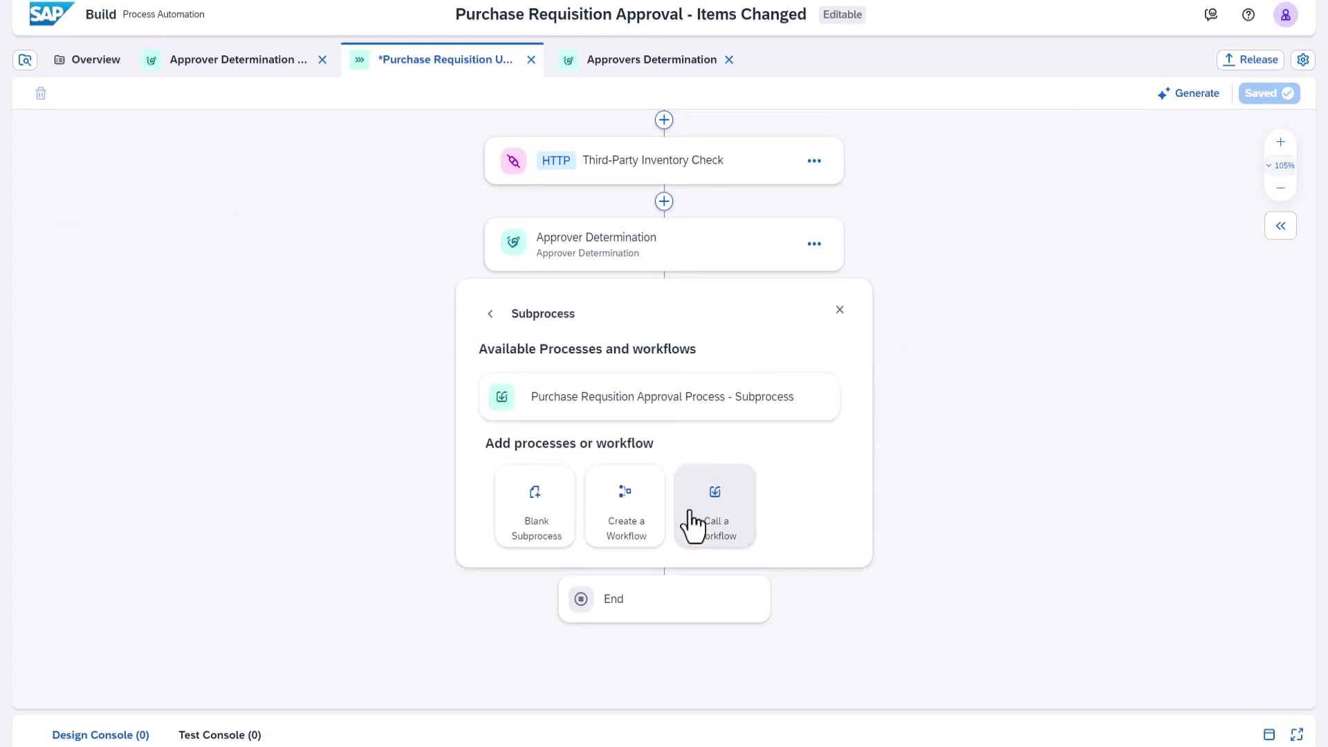
{"action": "left_click", "coordinate": [661, 414]}
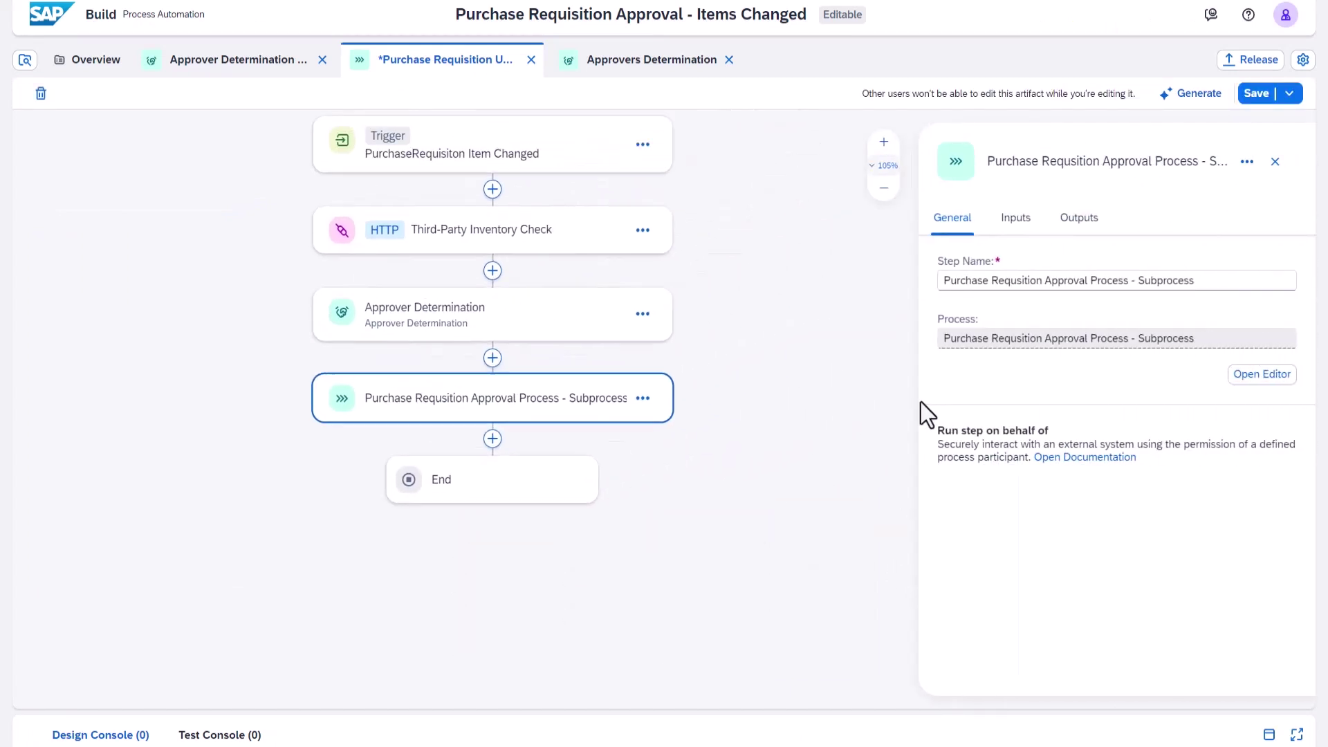
{"action": "left_click_drag", "start_coordinate": [803, 413], "coordinate": [866, 518]}
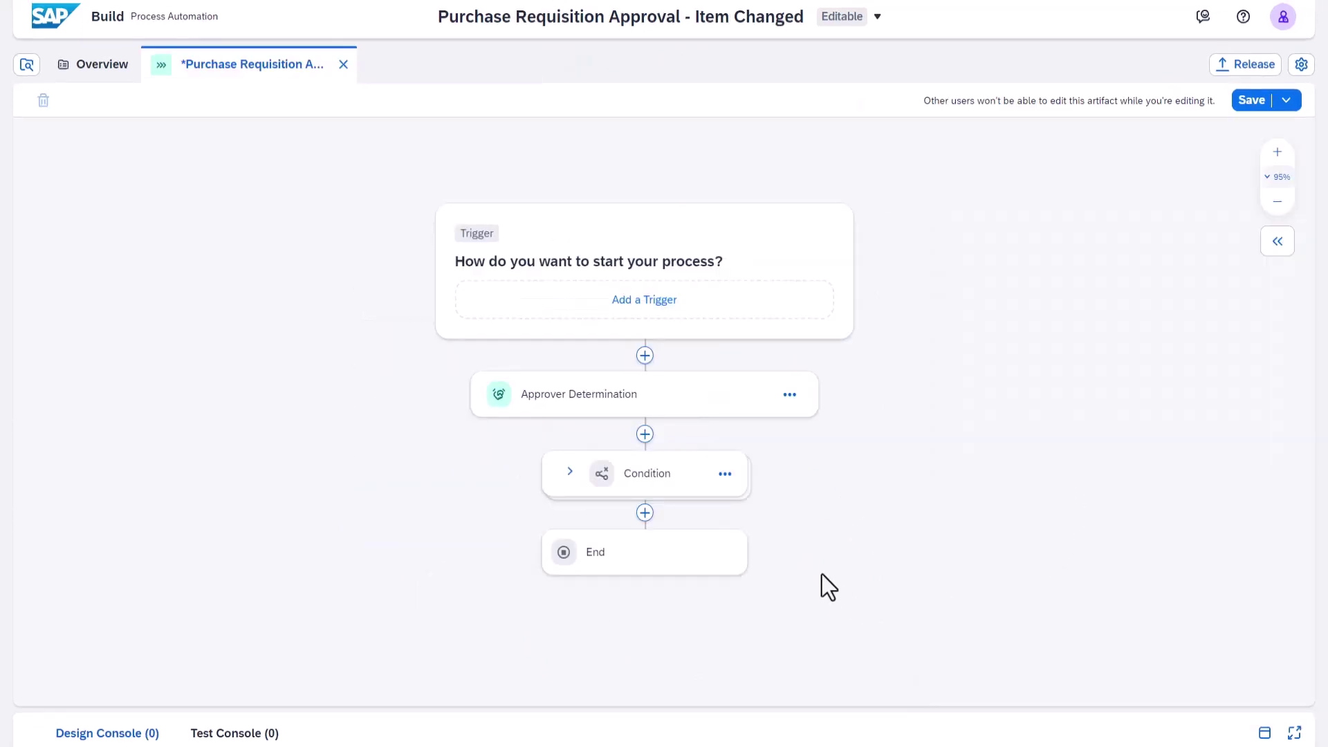
- In the condition's Approve branch, add the Create_Purchase_Order_Requisition_via_SOAP_Webservice_-_AC00000Uxx action after Post Purchase Requisition 2, with IntegrationSuite as destination variable
{"action": "left_click_drag", "start_coordinate": [820, 574], "coordinate": [901, 351]}
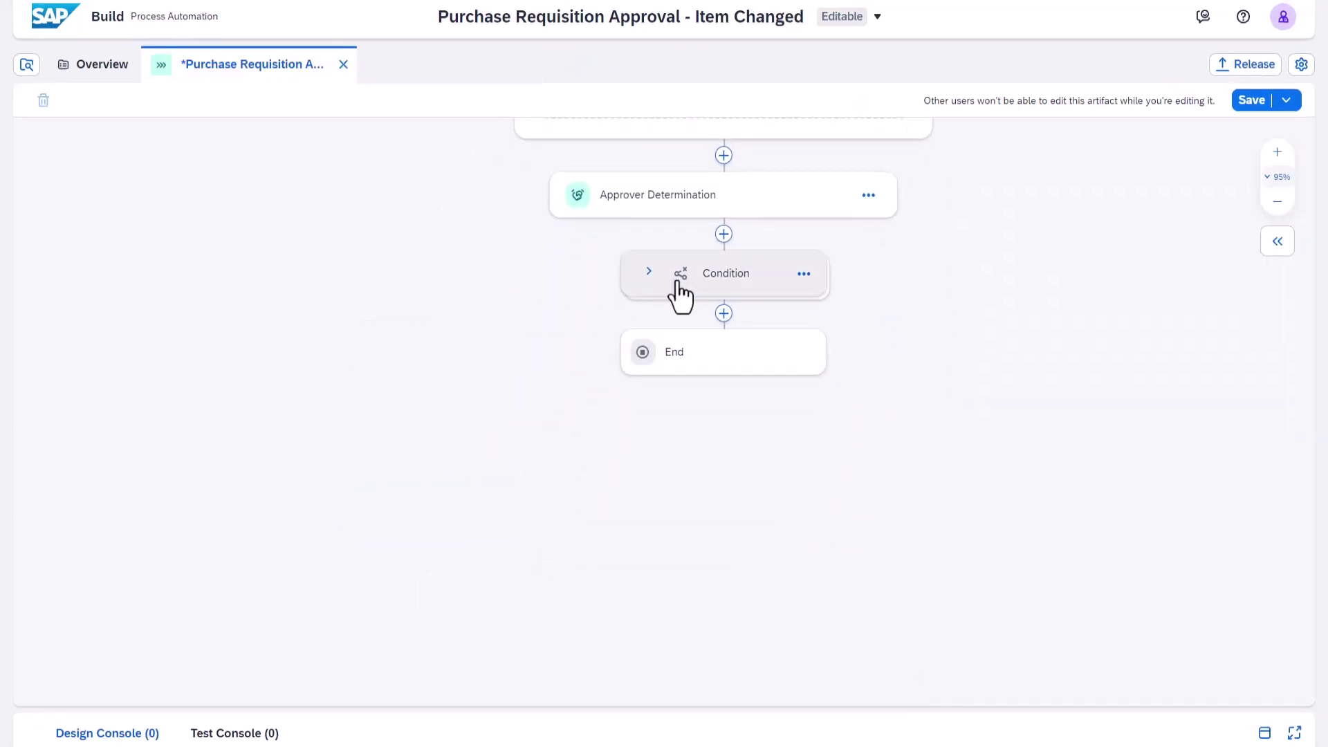
{"action": "left_click", "coordinate": [646, 272]}
{"action": "left_click_drag", "start_coordinate": [932, 555], "coordinate": [780, 474]}
{"action": "left_click_drag", "start_coordinate": [800, 610], "coordinate": [764, 418]}
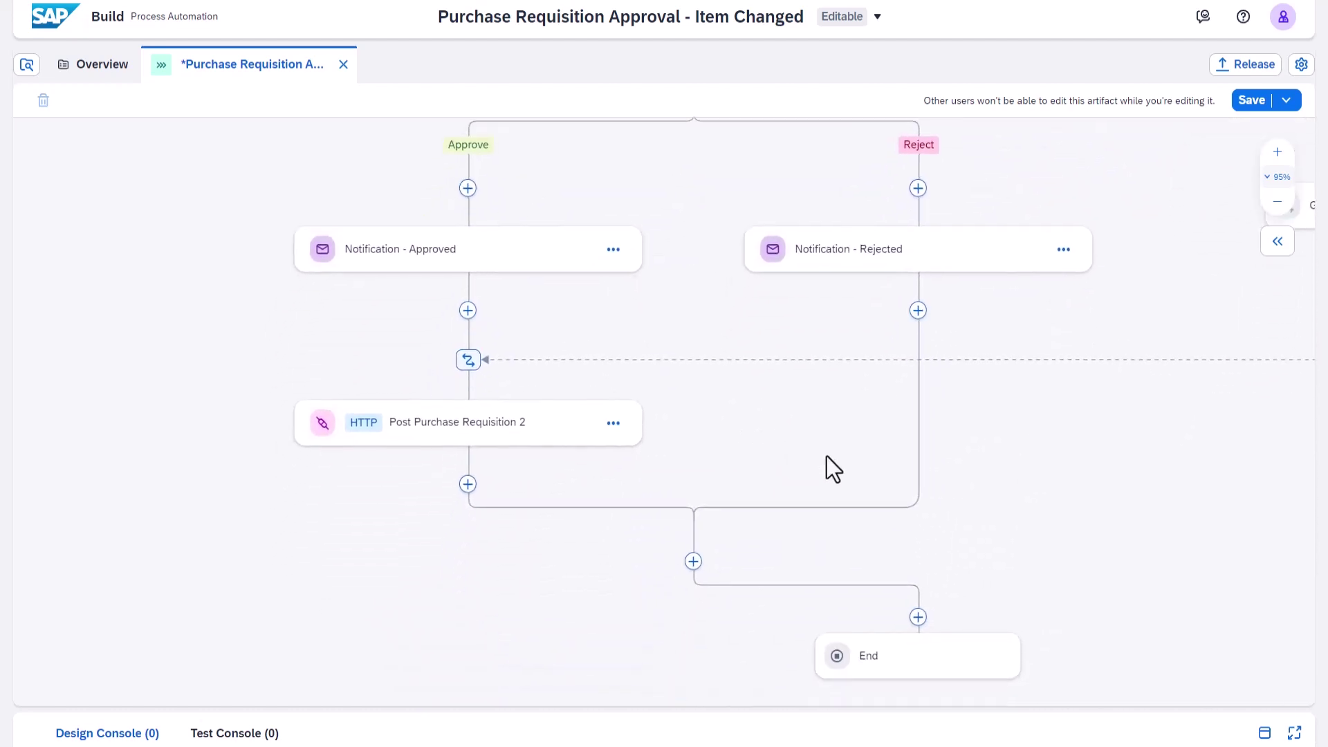
{"action": "left_click", "coordinate": [468, 484]}
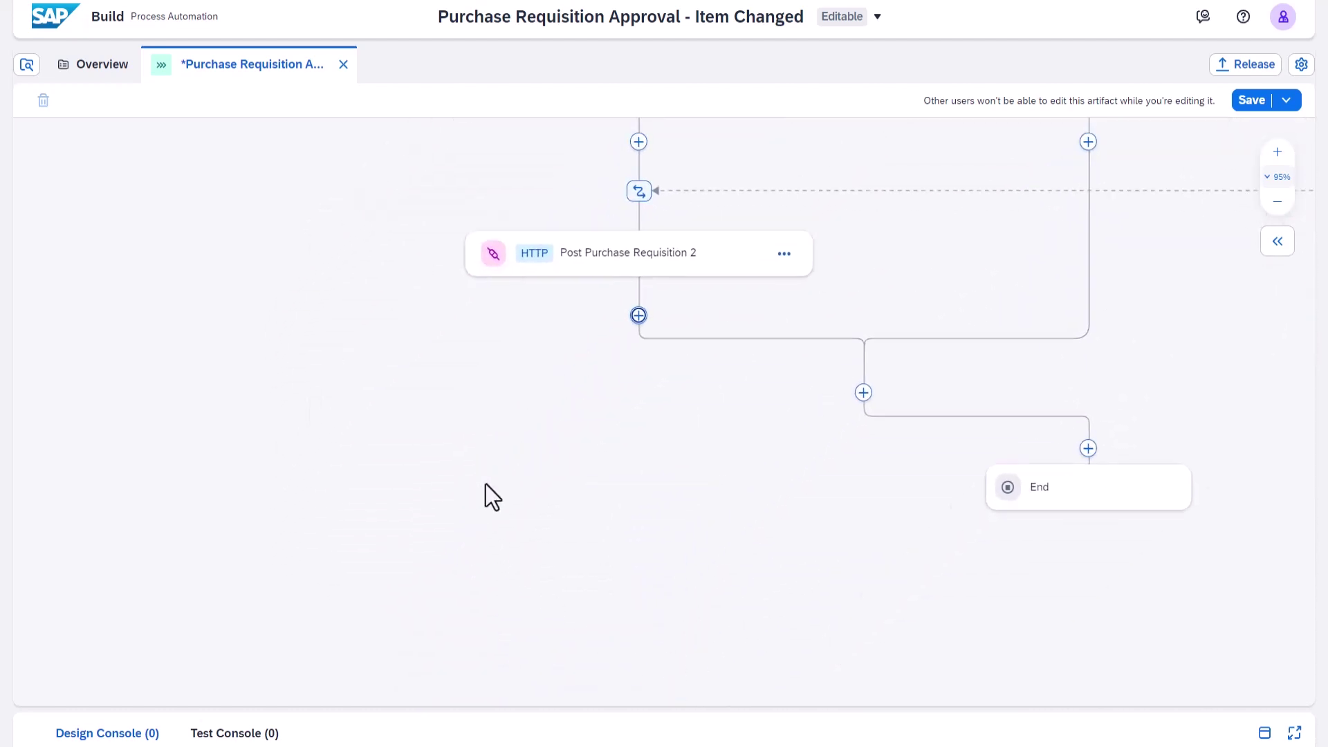
{"action": "left_click", "coordinate": [514, 498]}
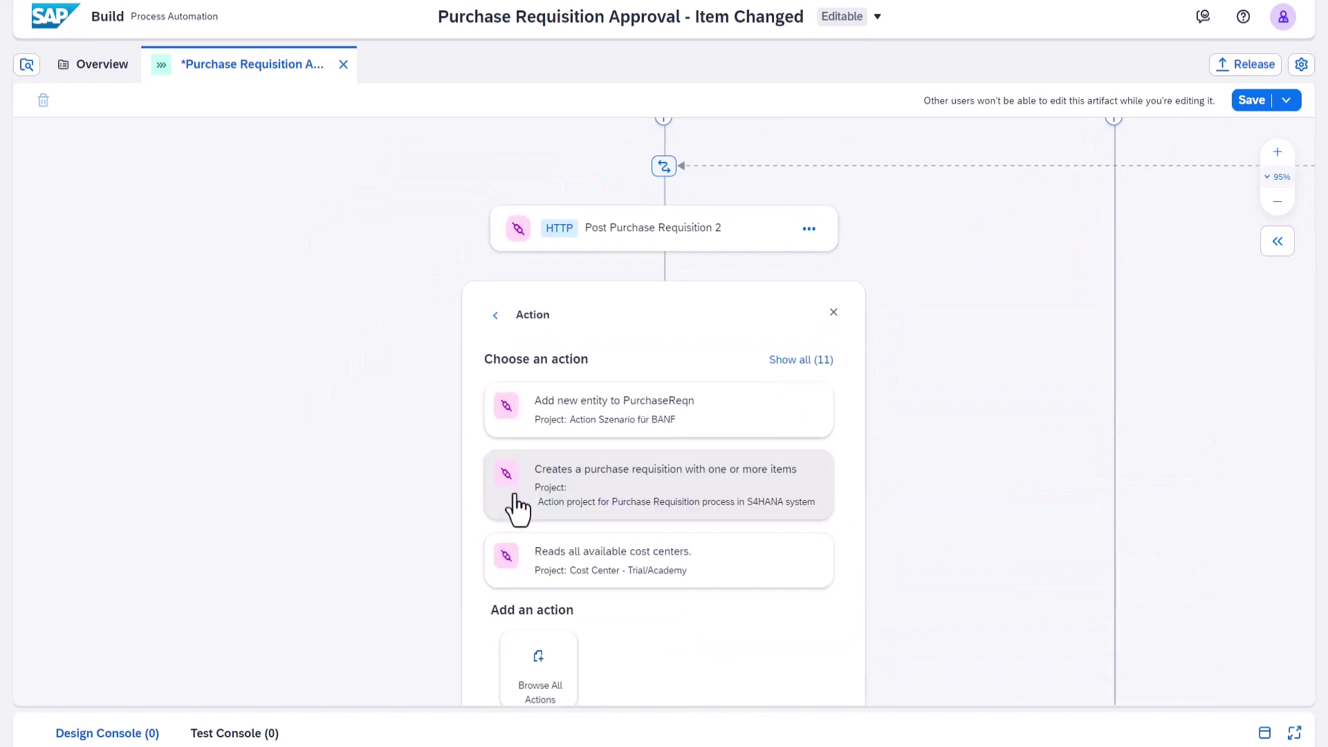
{"action": "left_click", "coordinate": [553, 679]}
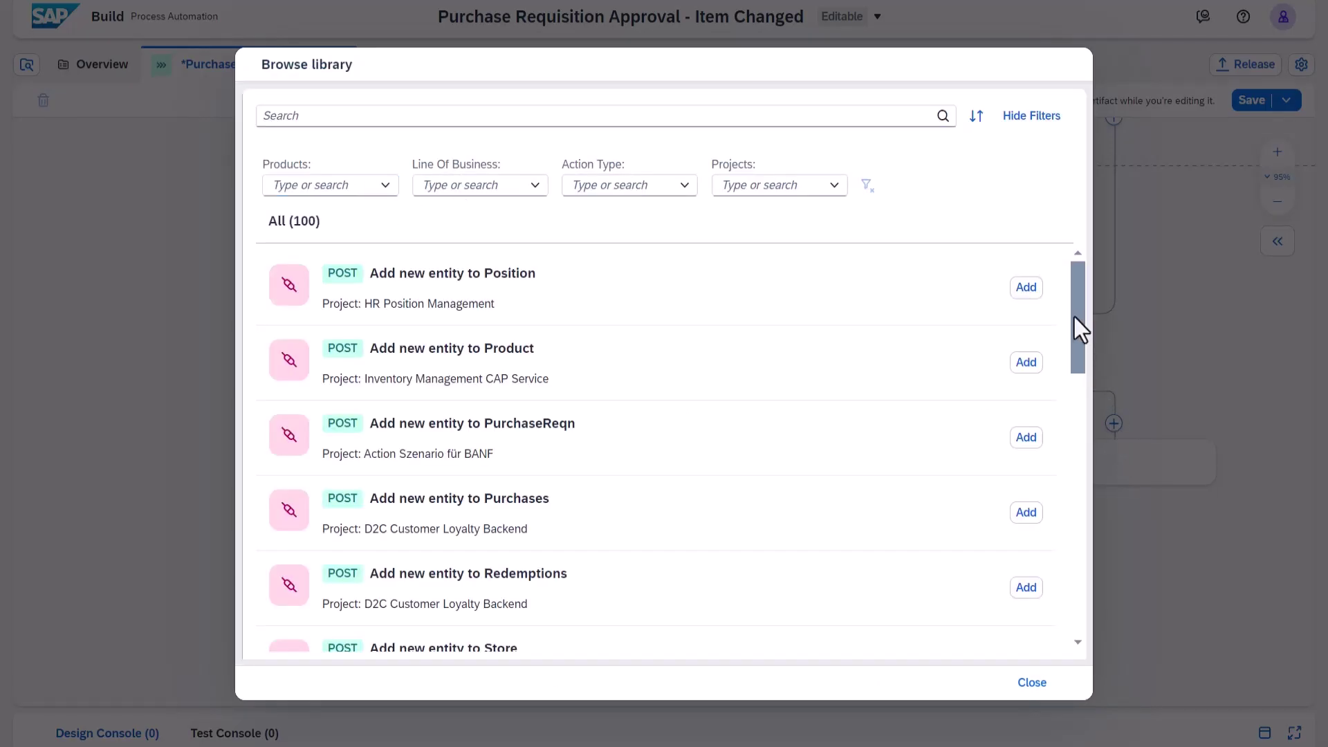
{"action": "left_click_drag", "start_coordinate": [1073, 317], "coordinate": [1076, 496]}
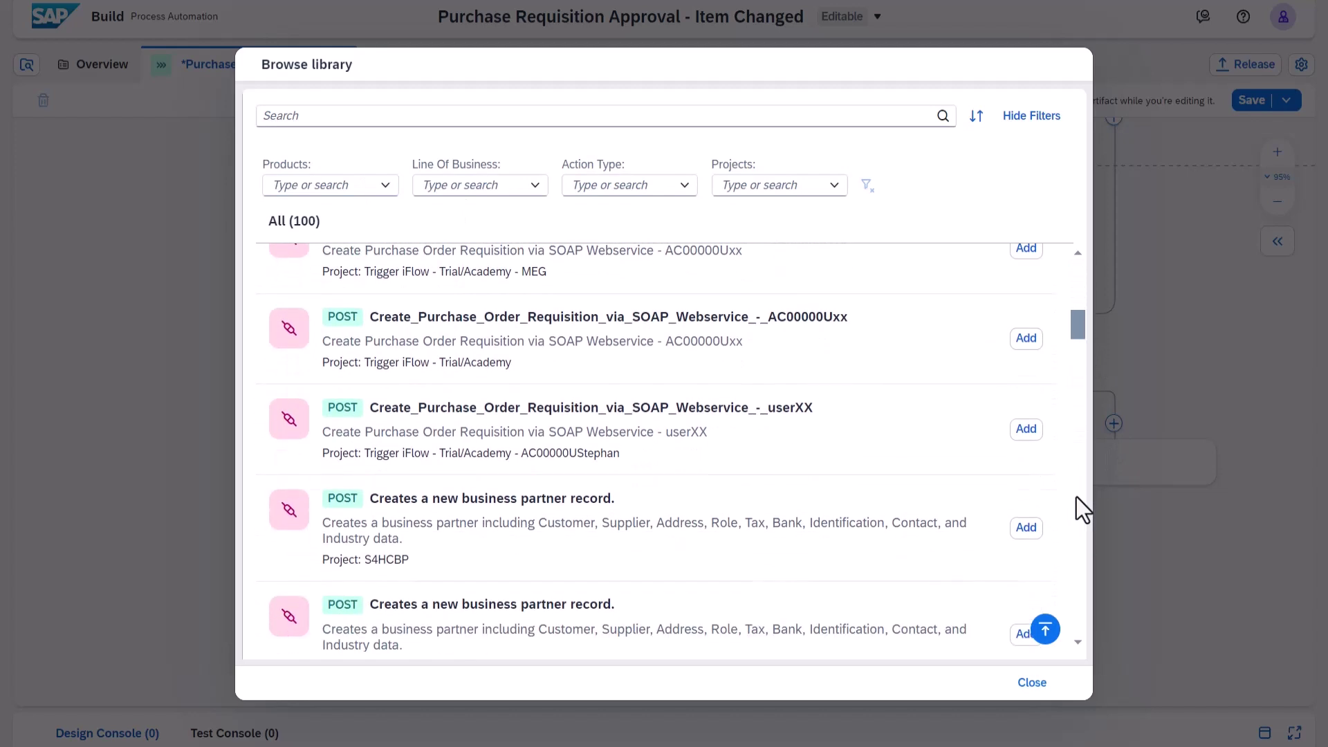
{"action": "left_click", "coordinate": [1026, 340]}
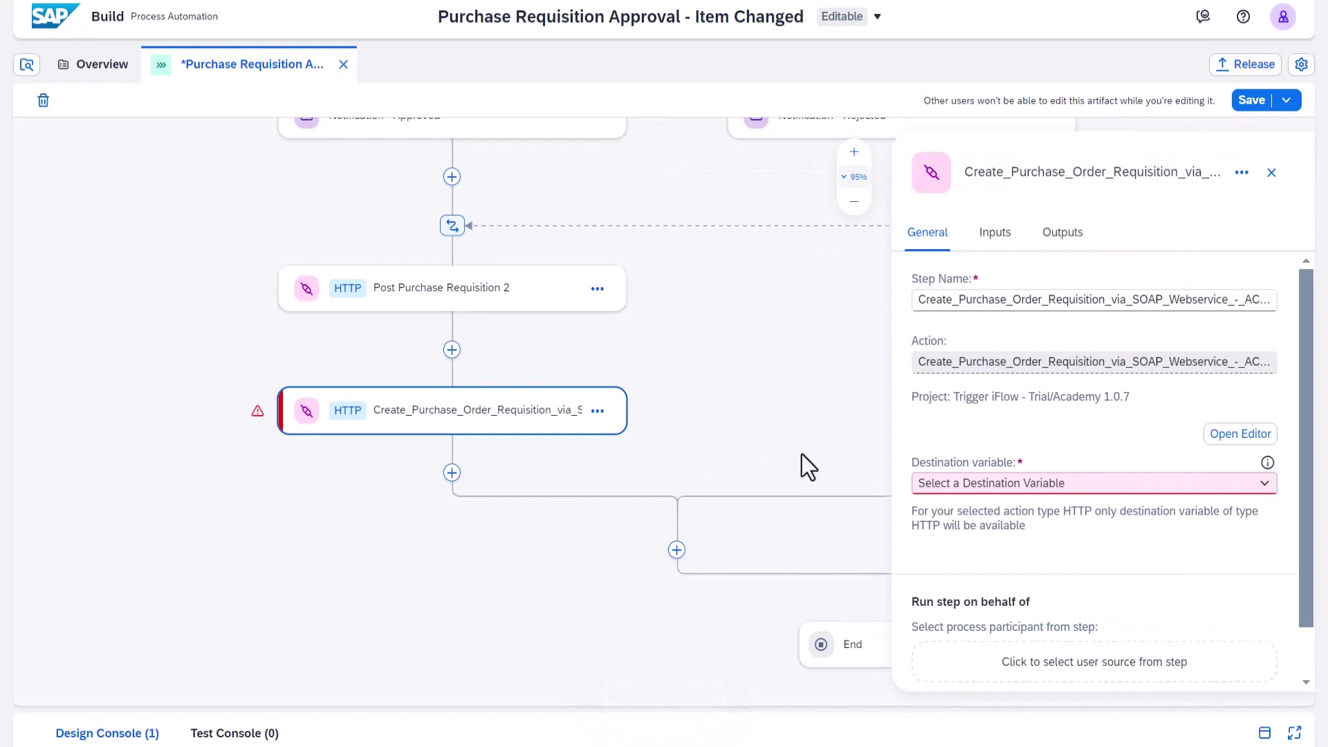
{"action": "left_click", "coordinate": [1259, 483]}
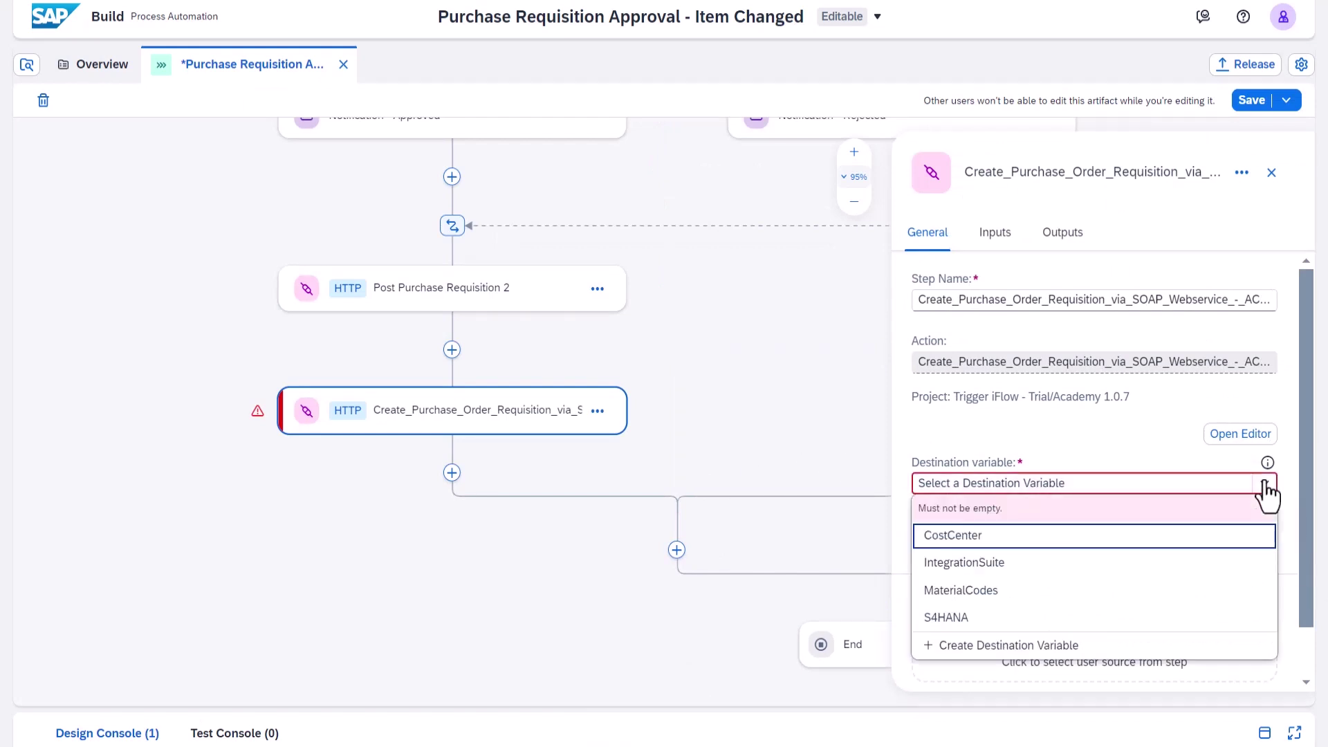
{"action": "left_click", "coordinate": [970, 561]}
- In SAP Integration Suite, examine the Replicate Purchase Order flow from the SBPA sender through the integration process to the S4HANA receiver
{"action": "left_click_drag", "start_coordinate": [786, 420], "coordinate": [723, 466]}
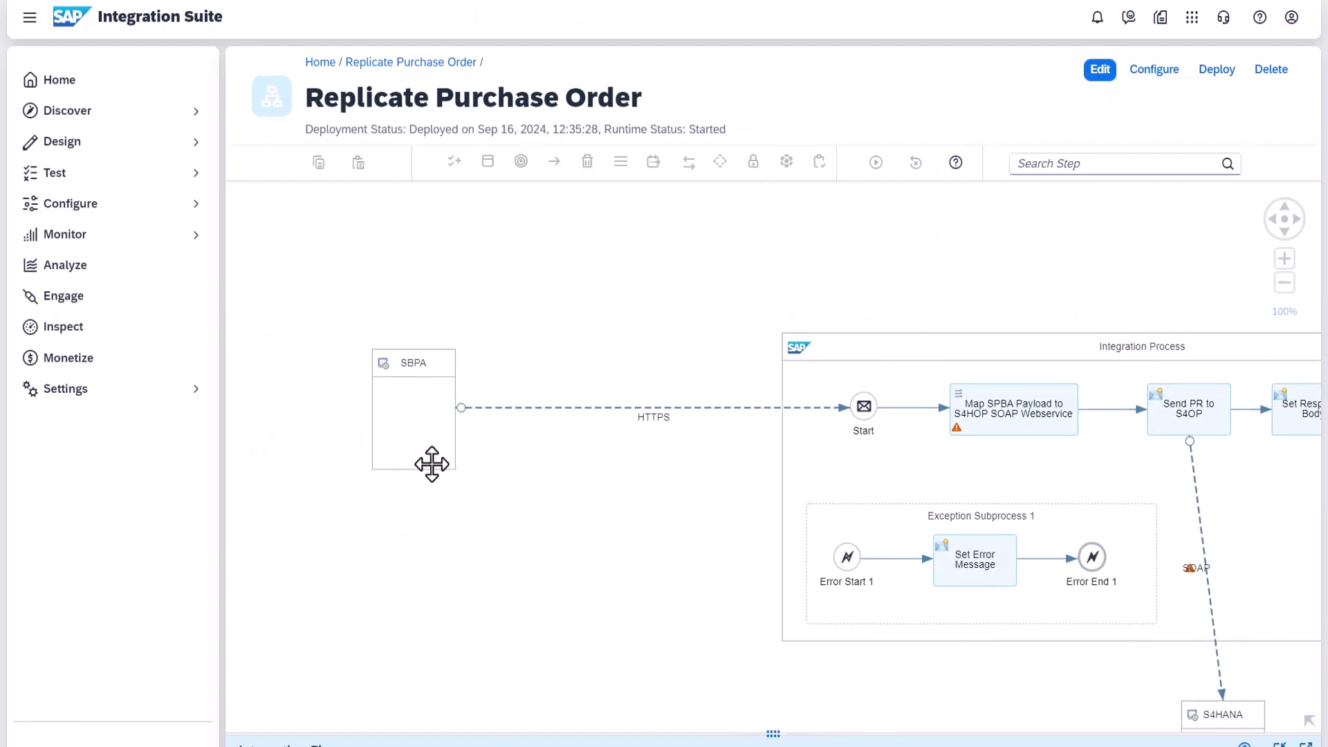
{"action": "left_click", "coordinate": [399, 399]}
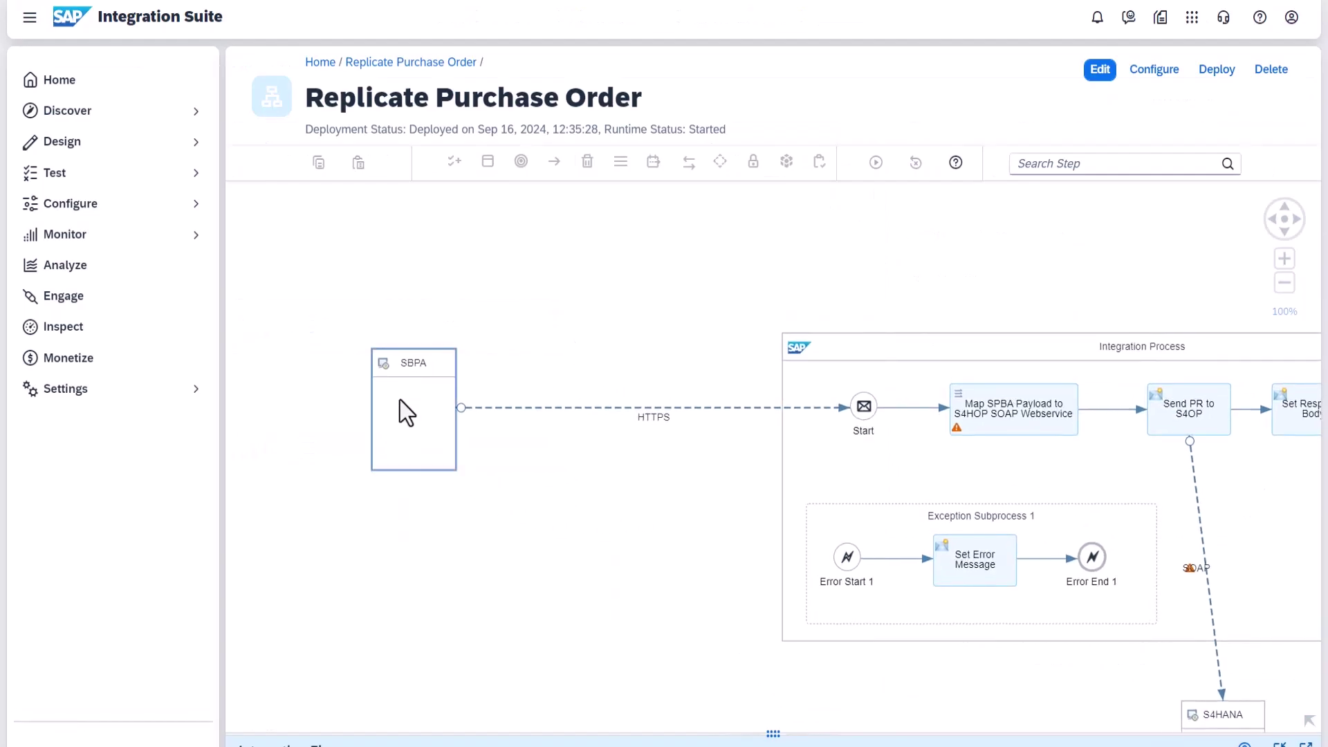
{"action": "left_click_drag", "start_coordinate": [636, 501], "coordinate": [498, 447]}
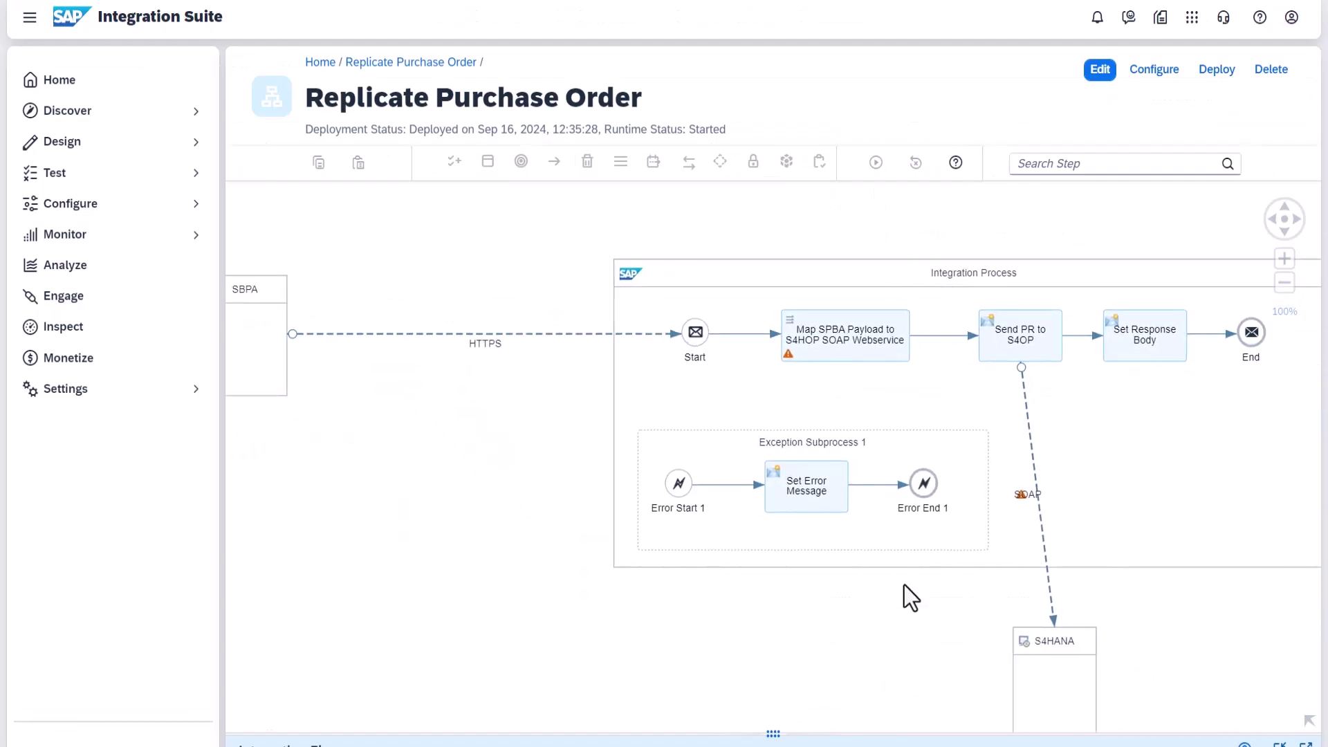
{"action": "left_click_drag", "start_coordinate": [871, 568], "coordinate": [667, 556]}
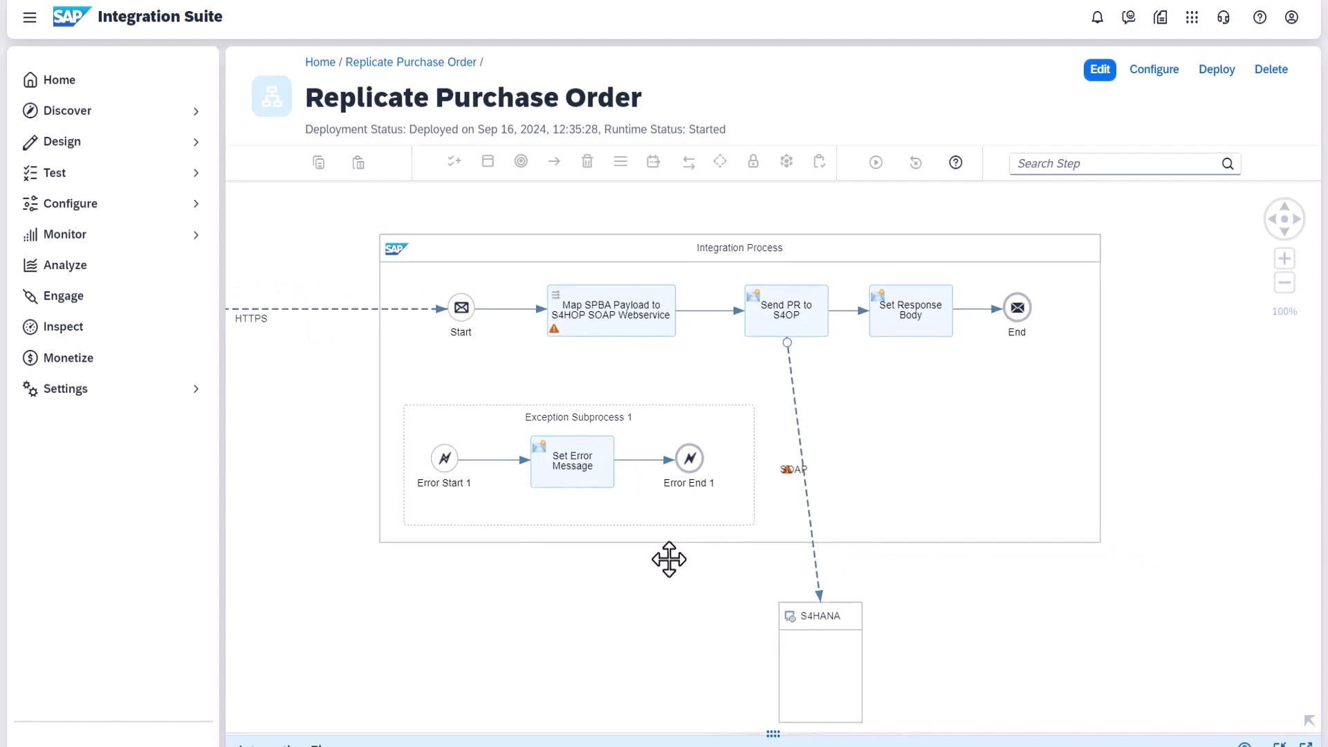
- Open the message mapping behind Map SPBA Payload to S4HOP SOAP Webservice and enlarge its structure view to review the field mappings
{"action": "left_click", "coordinate": [615, 326]}
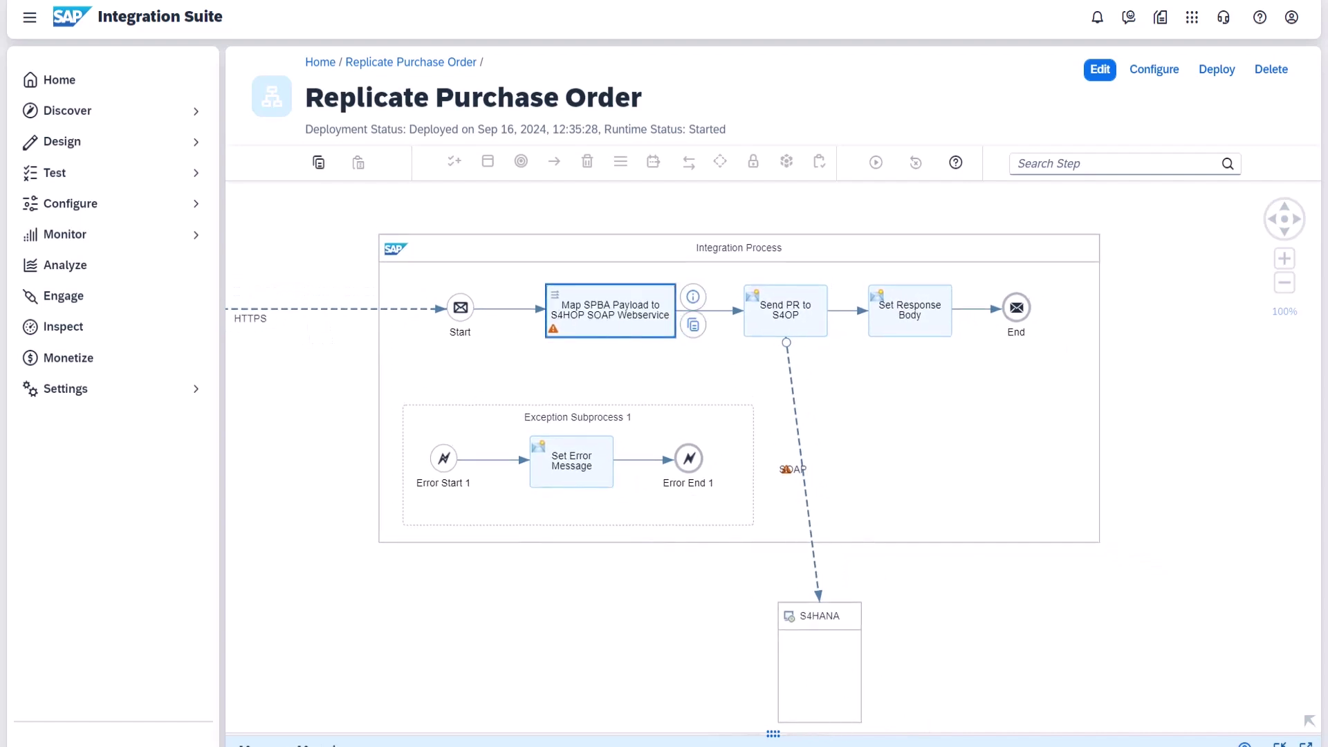
{"action": "left_click", "coordinate": [762, 723]}
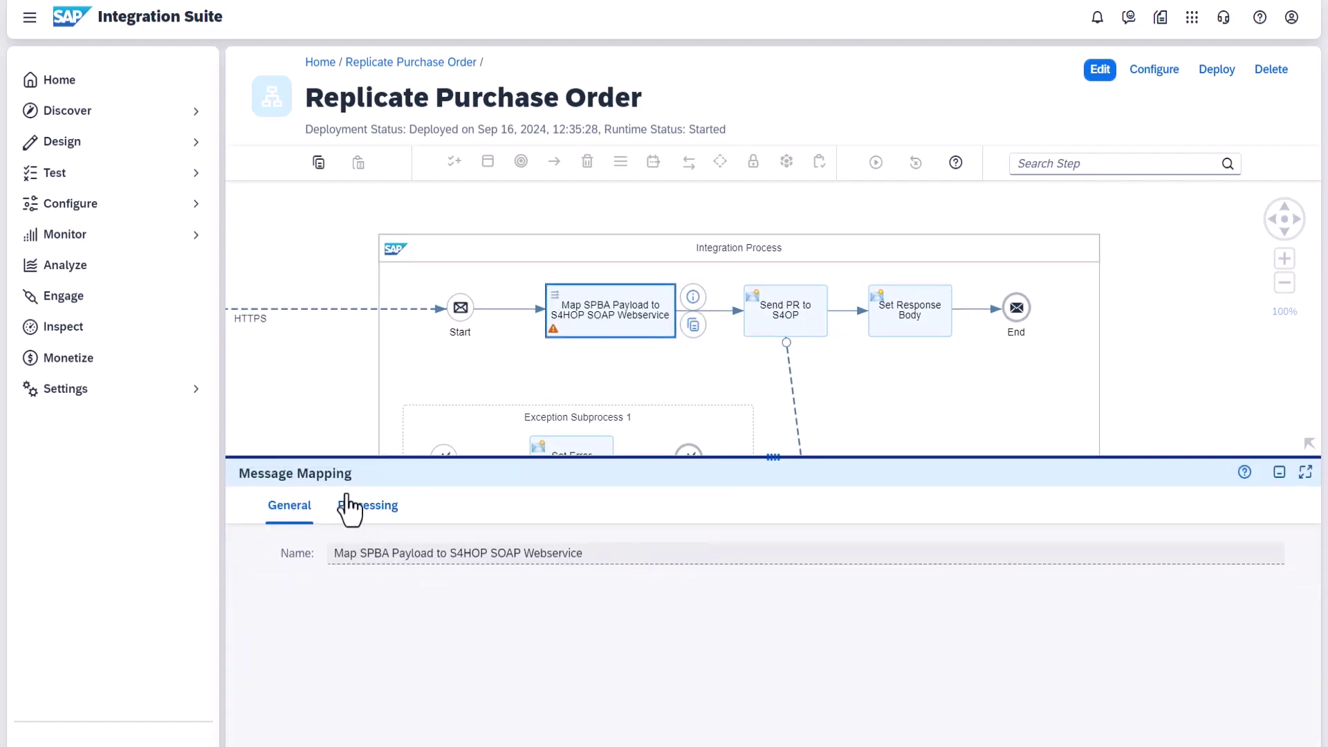
{"action": "left_click", "coordinate": [349, 505]}
{"action": "left_click", "coordinate": [517, 588]}
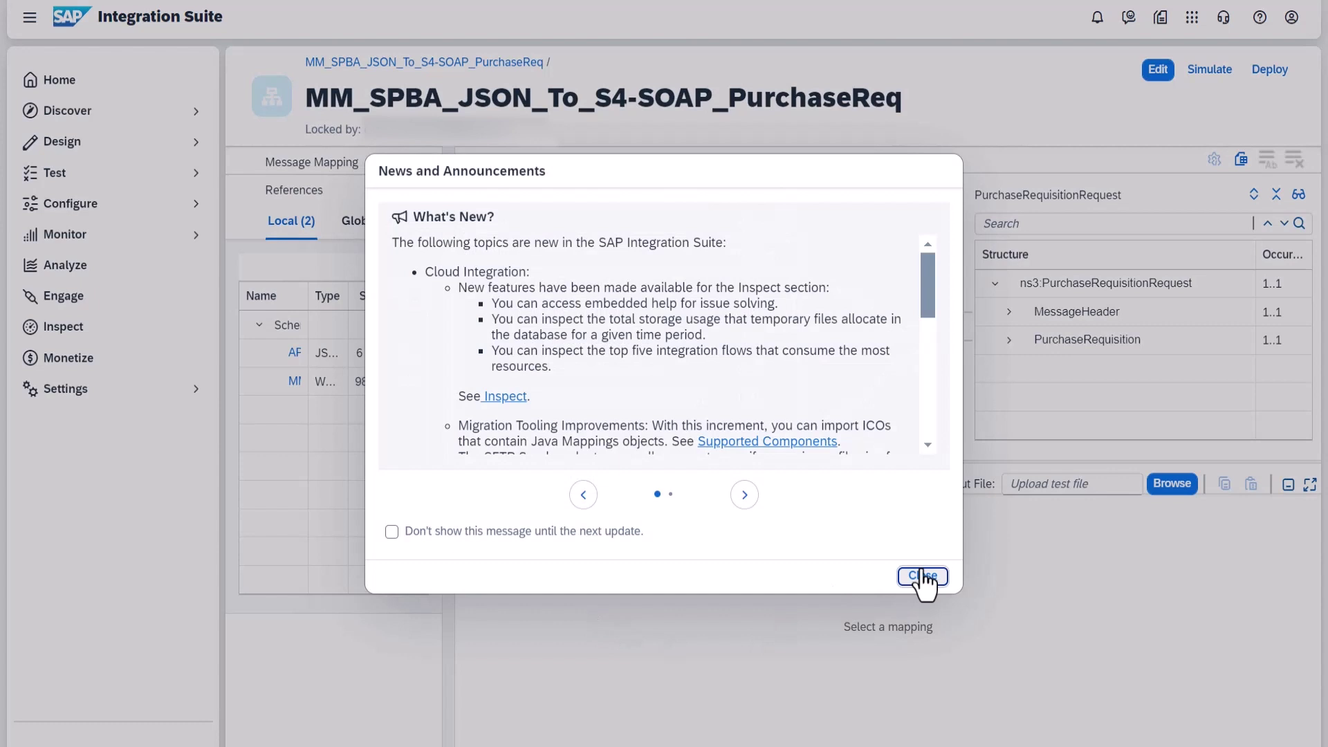
{"action": "left_click", "coordinate": [922, 577]}
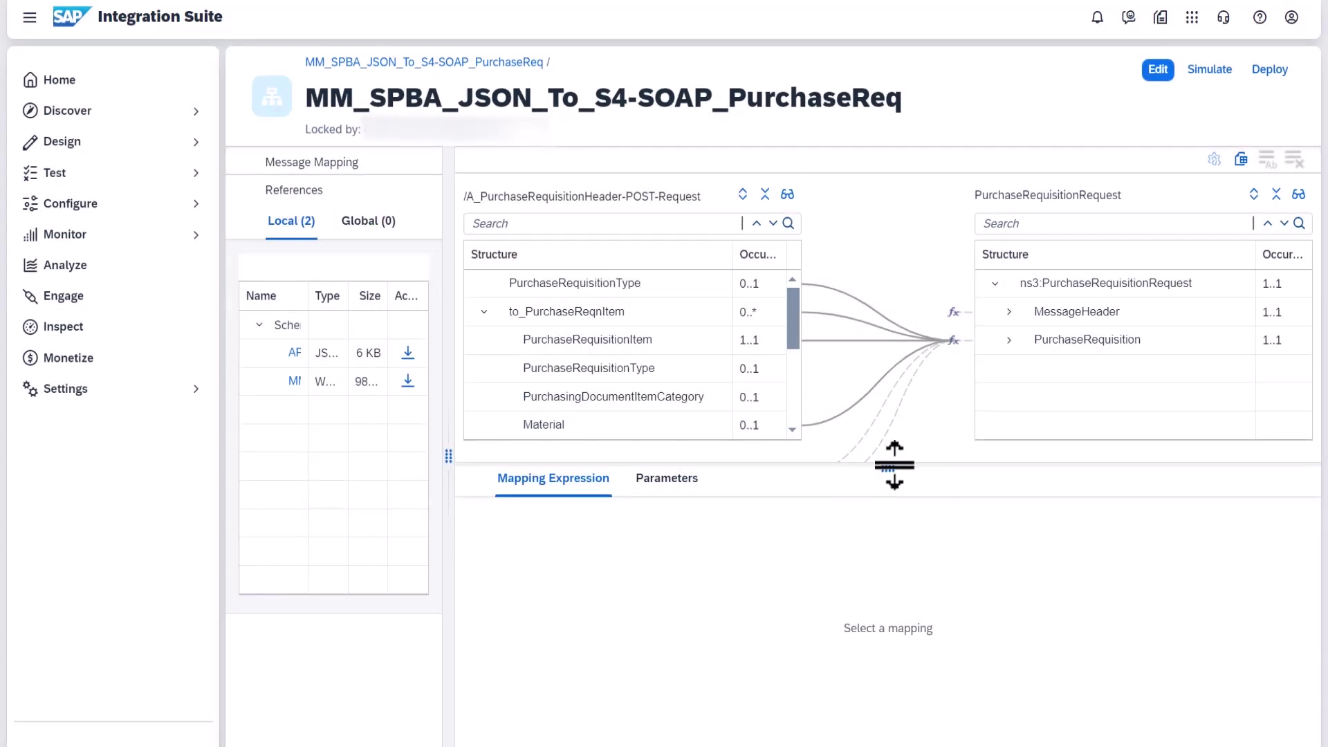
{"action": "left_click_drag", "start_coordinate": [893, 460], "coordinate": [898, 688]}
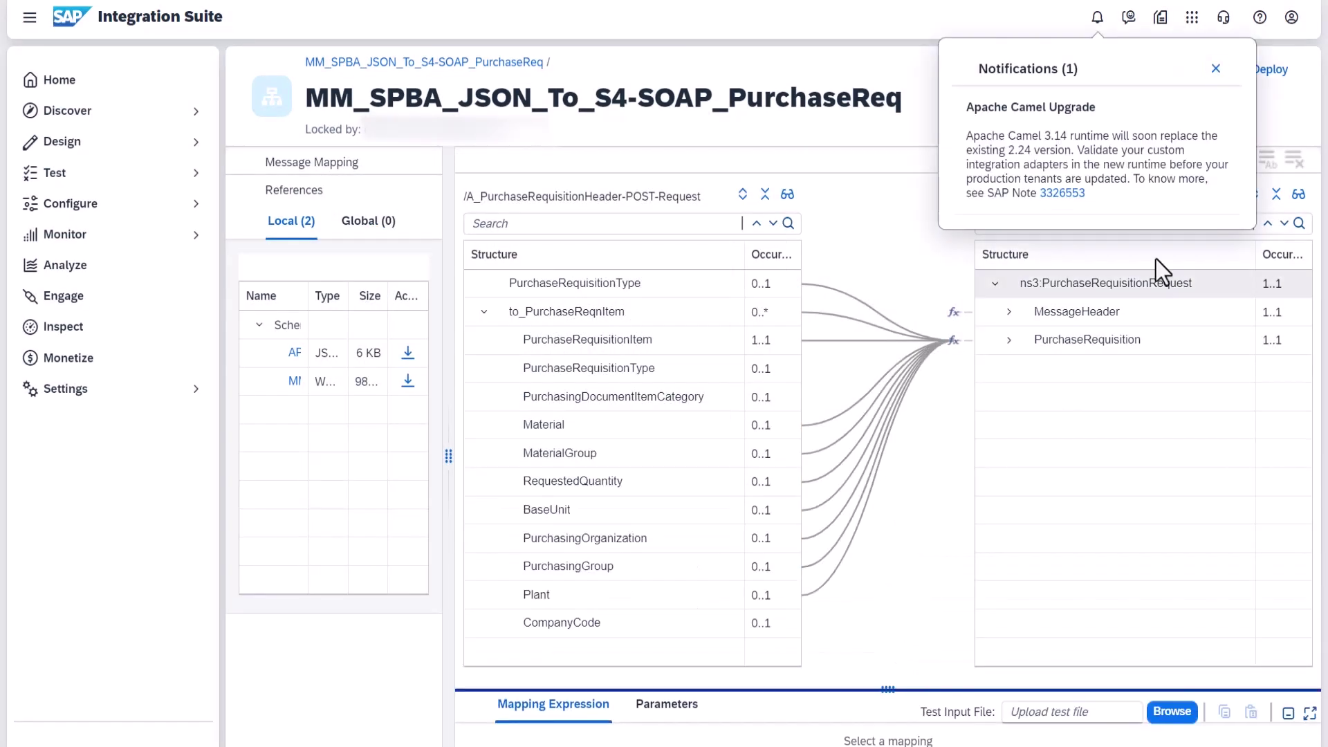
{"action": "left_click", "coordinate": [1215, 69]}
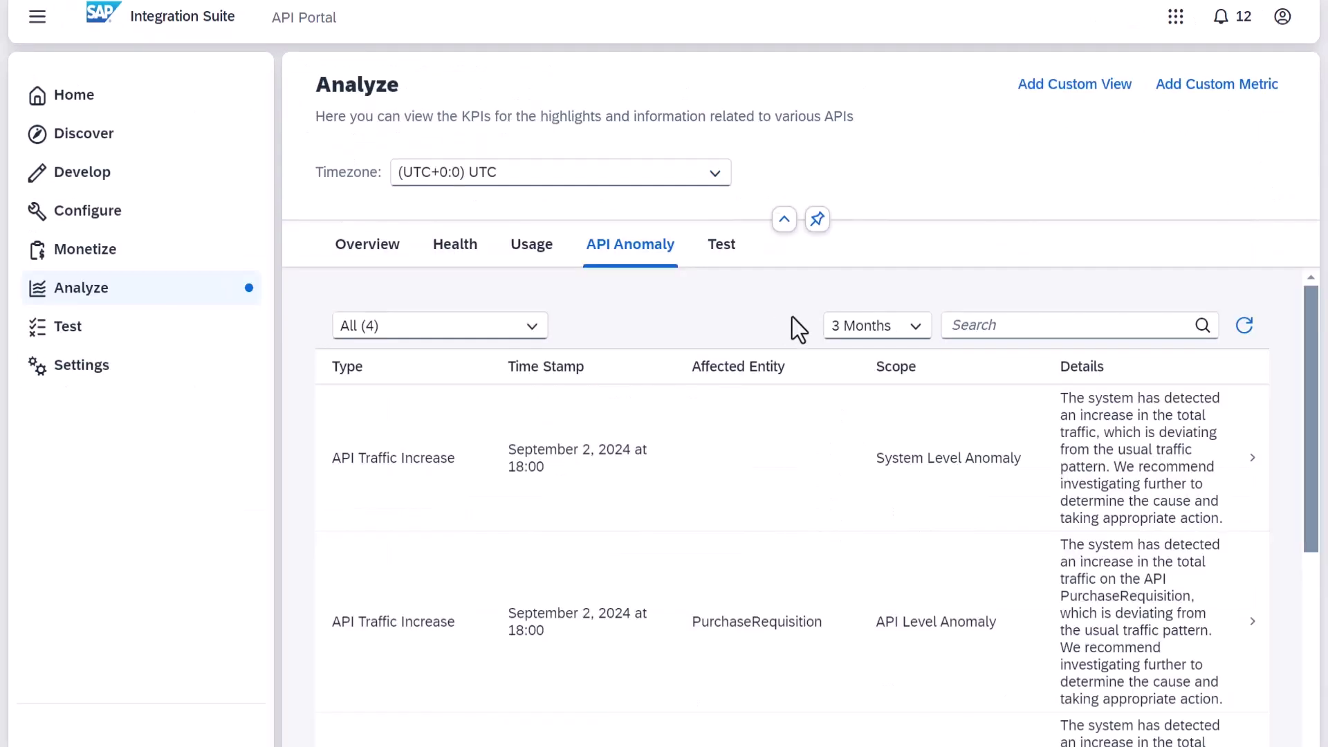
- In the API Portal's API anomalies, open the PurchaseRequisition traffic increase full screen and show the details of its anomaly point
{"action": "scroll", "coordinate": [761, 449], "scroll_direction": "down", "scroll_amount": 3}
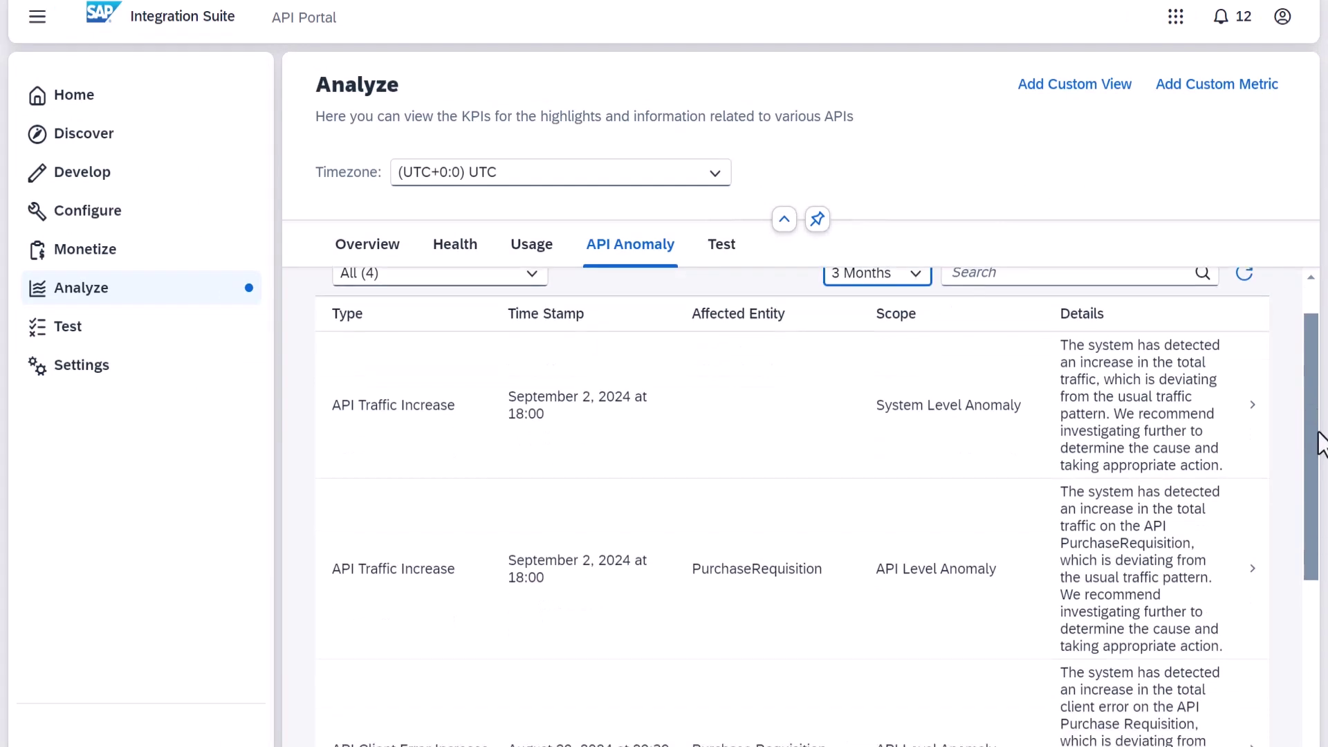
{"action": "left_click", "coordinate": [759, 448]}
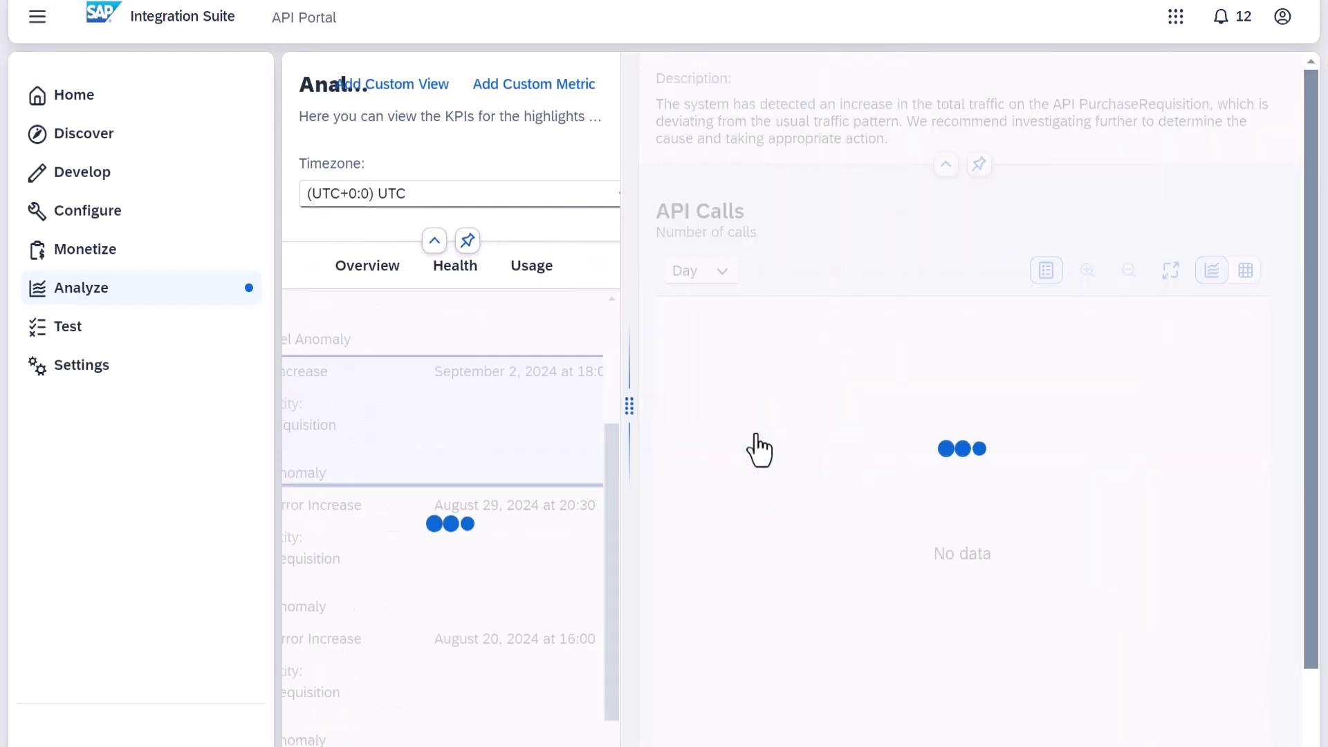
{"action": "left_click", "coordinate": [1207, 88]}
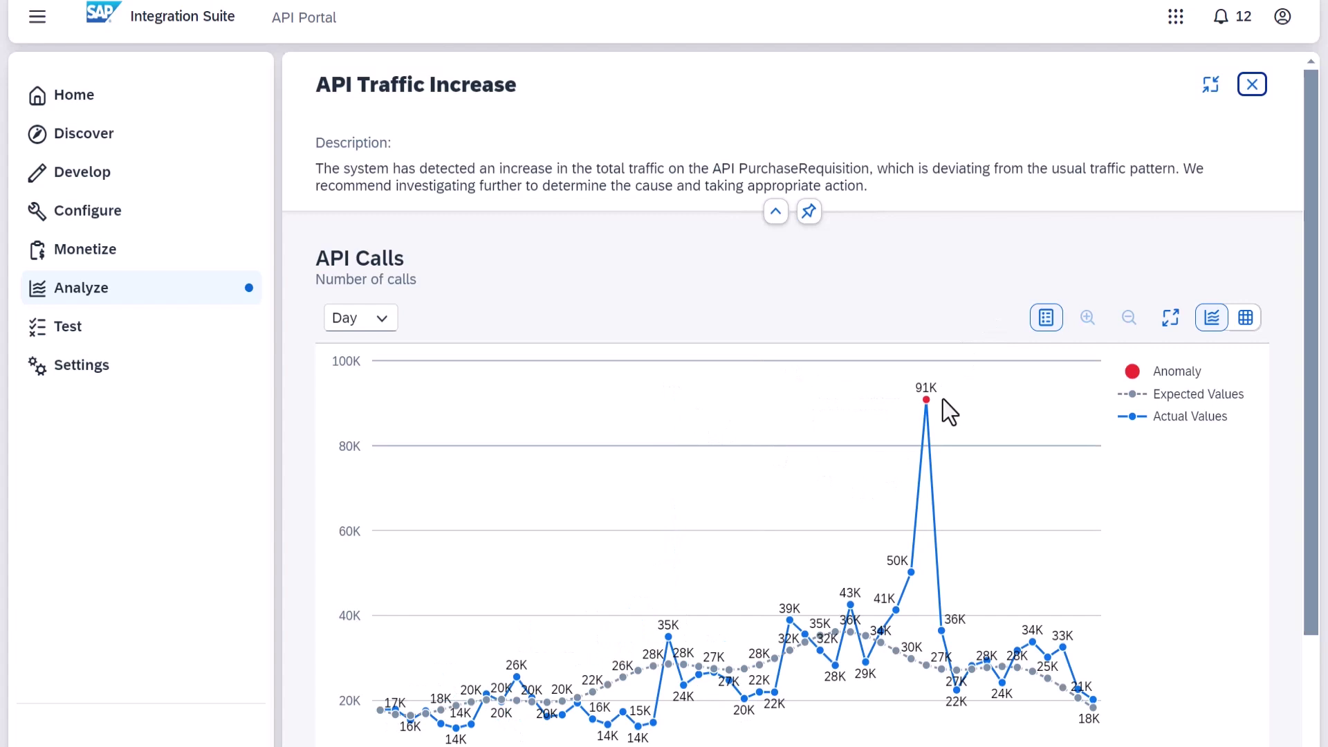
{"action": "left_click", "coordinate": [926, 399]}
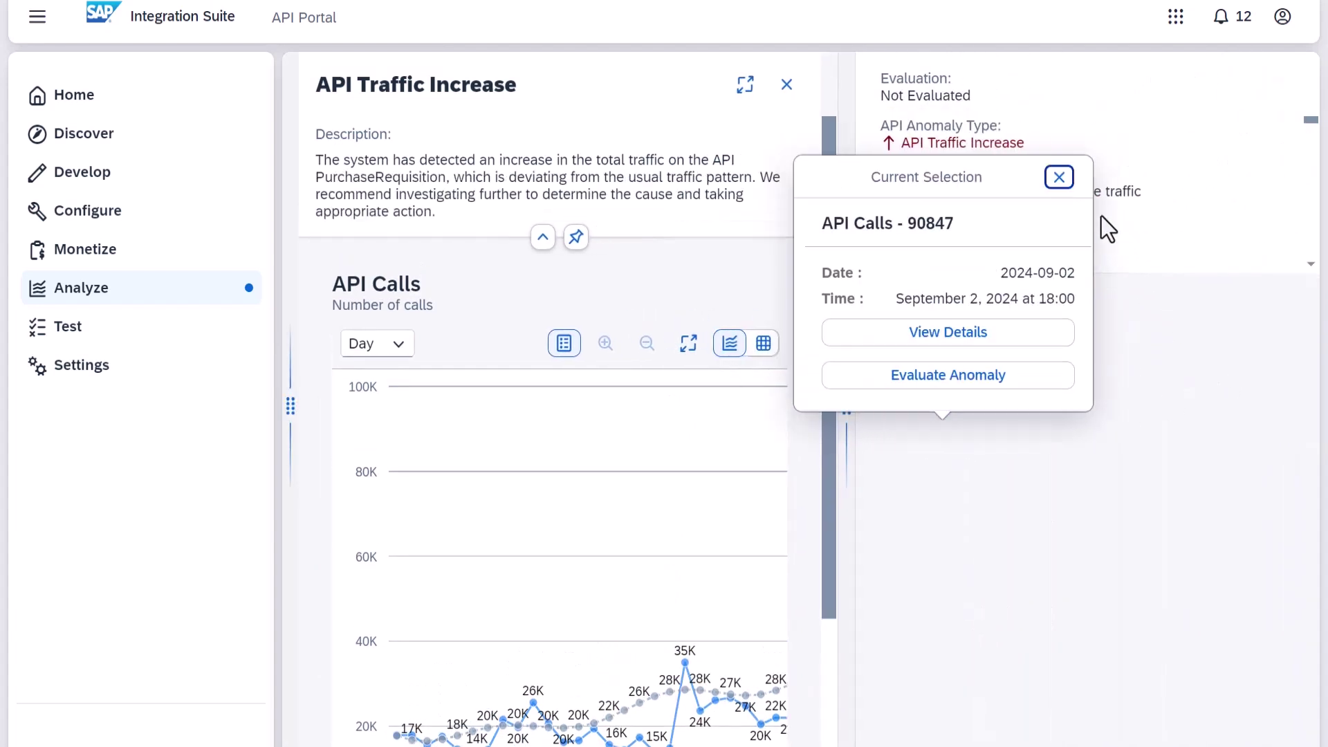
{"action": "left_click", "coordinate": [1053, 181]}
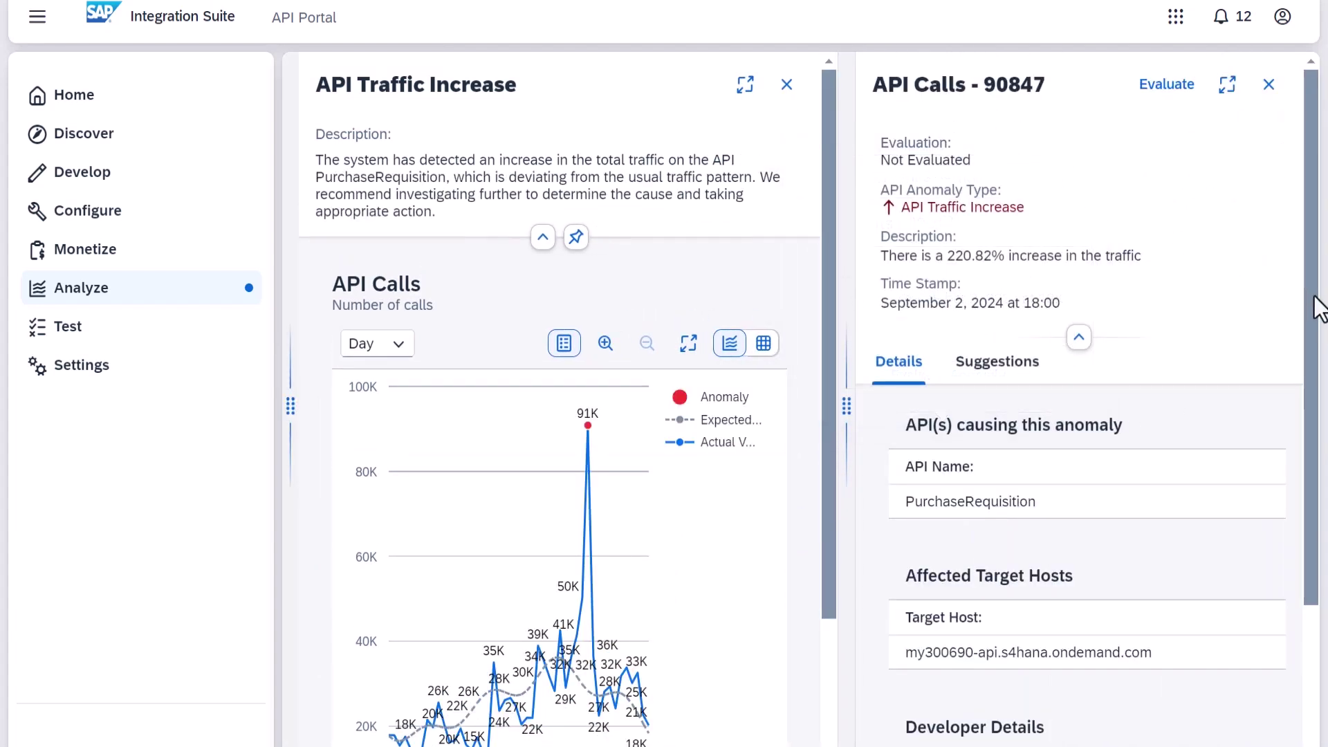
- Read the anomaly's cause and affected hosts, its API calls chart, and the suggested corrective actions
{"action": "left_click_drag", "start_coordinate": [1314, 298], "coordinate": [1314, 313]}
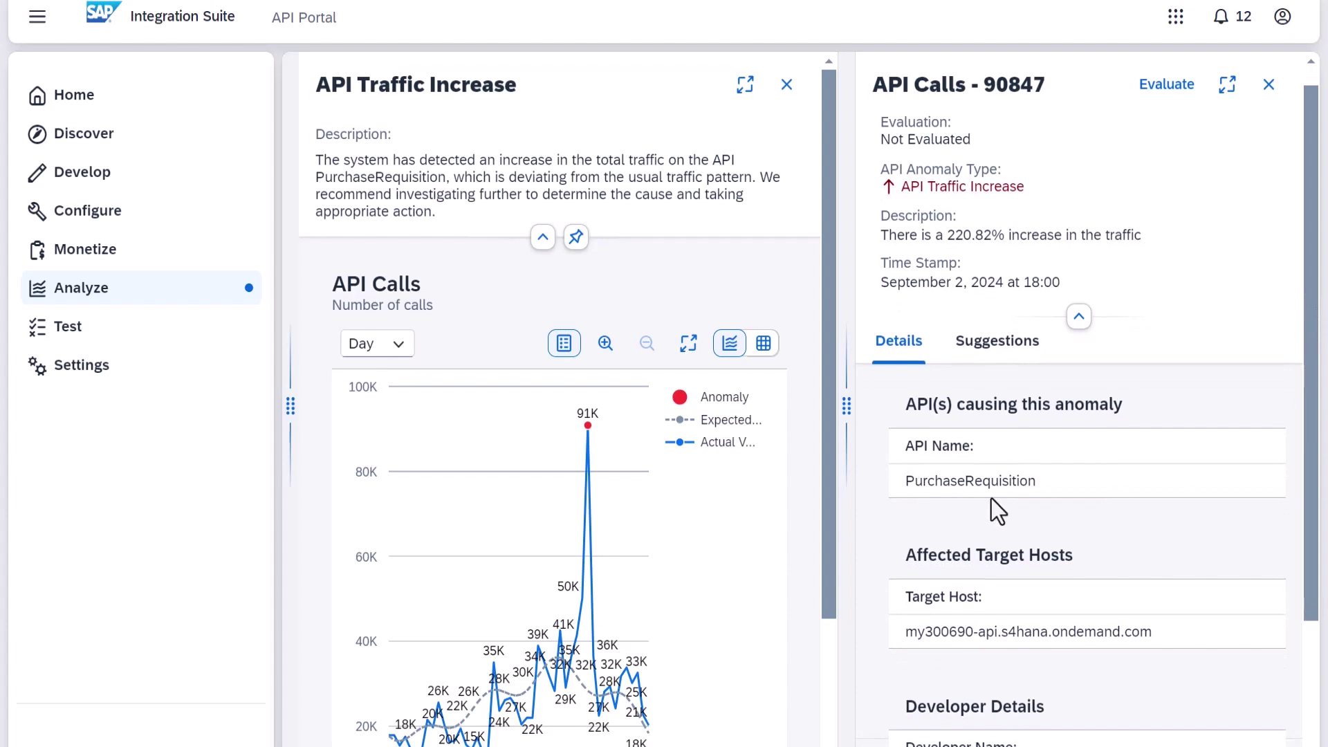
{"action": "left_click_drag", "start_coordinate": [831, 369], "coordinate": [837, 477]}
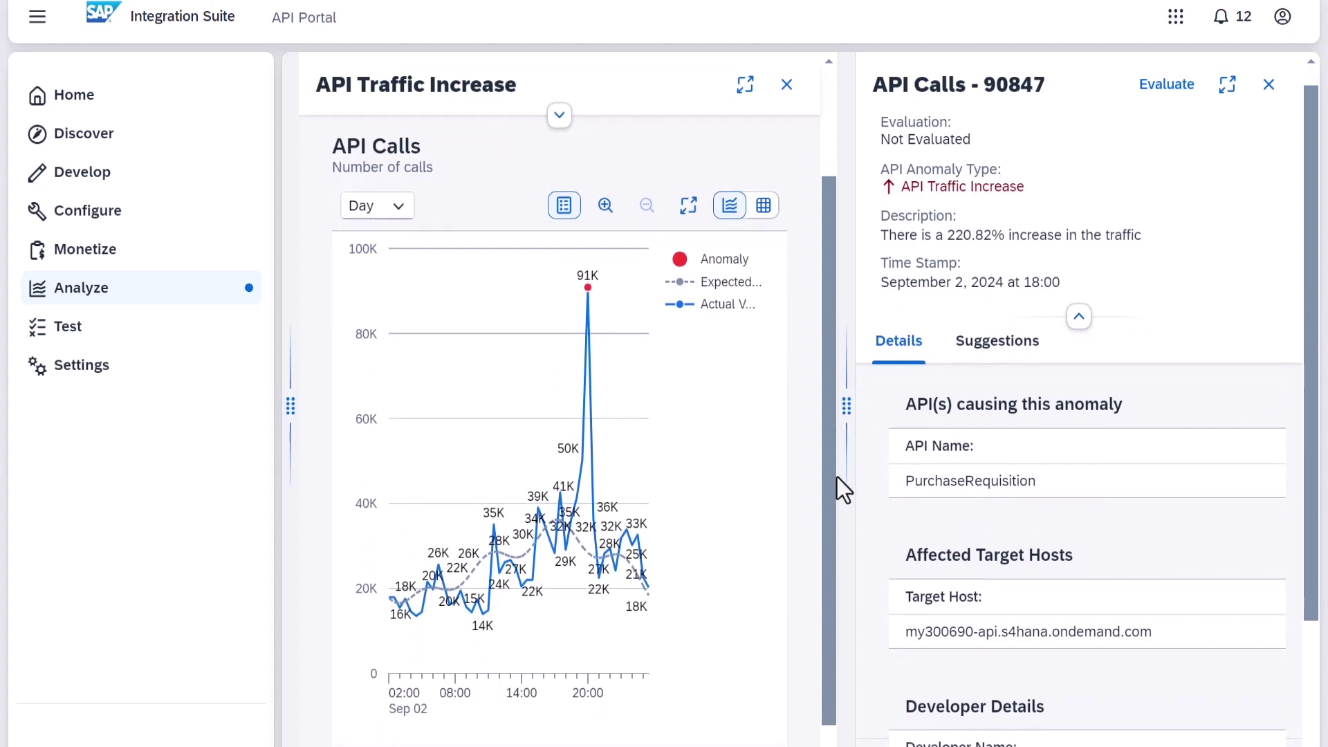
{"action": "left_click", "coordinate": [996, 340]}
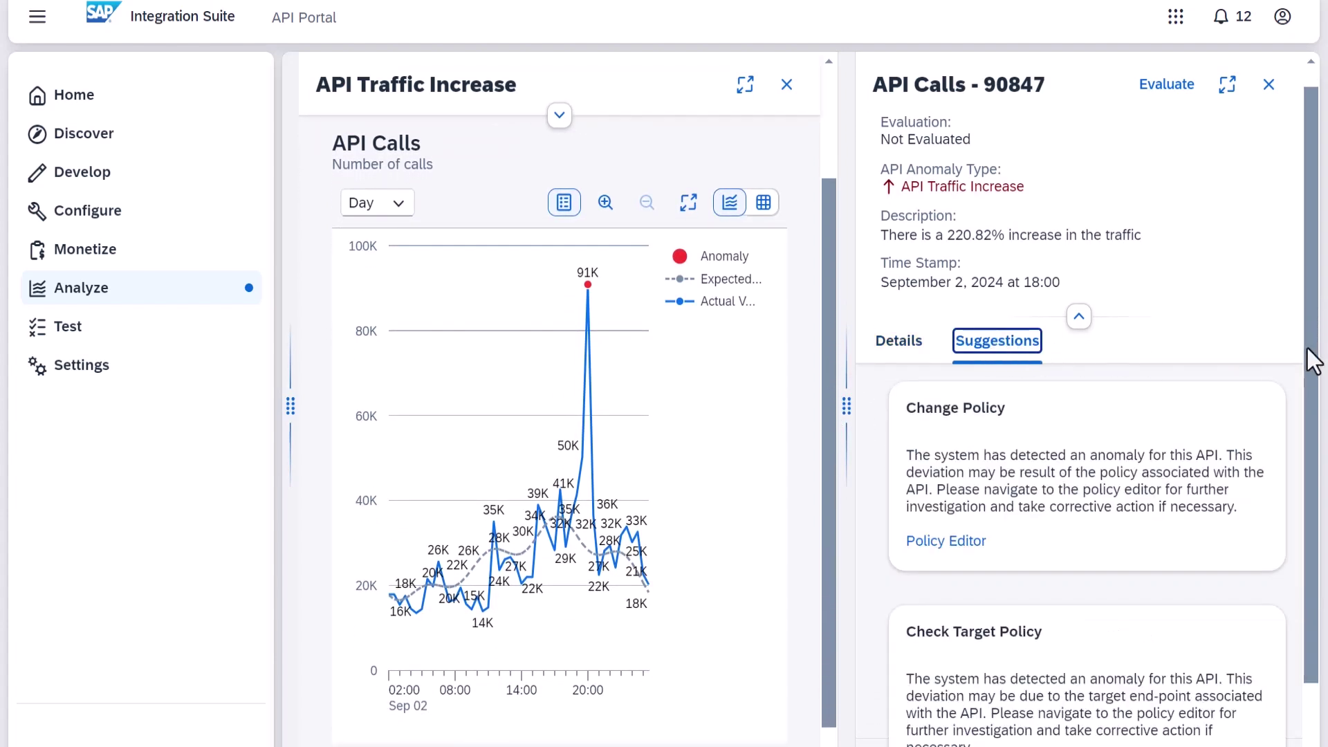
{"action": "left_click_drag", "start_coordinate": [1312, 359], "coordinate": [1308, 422]}
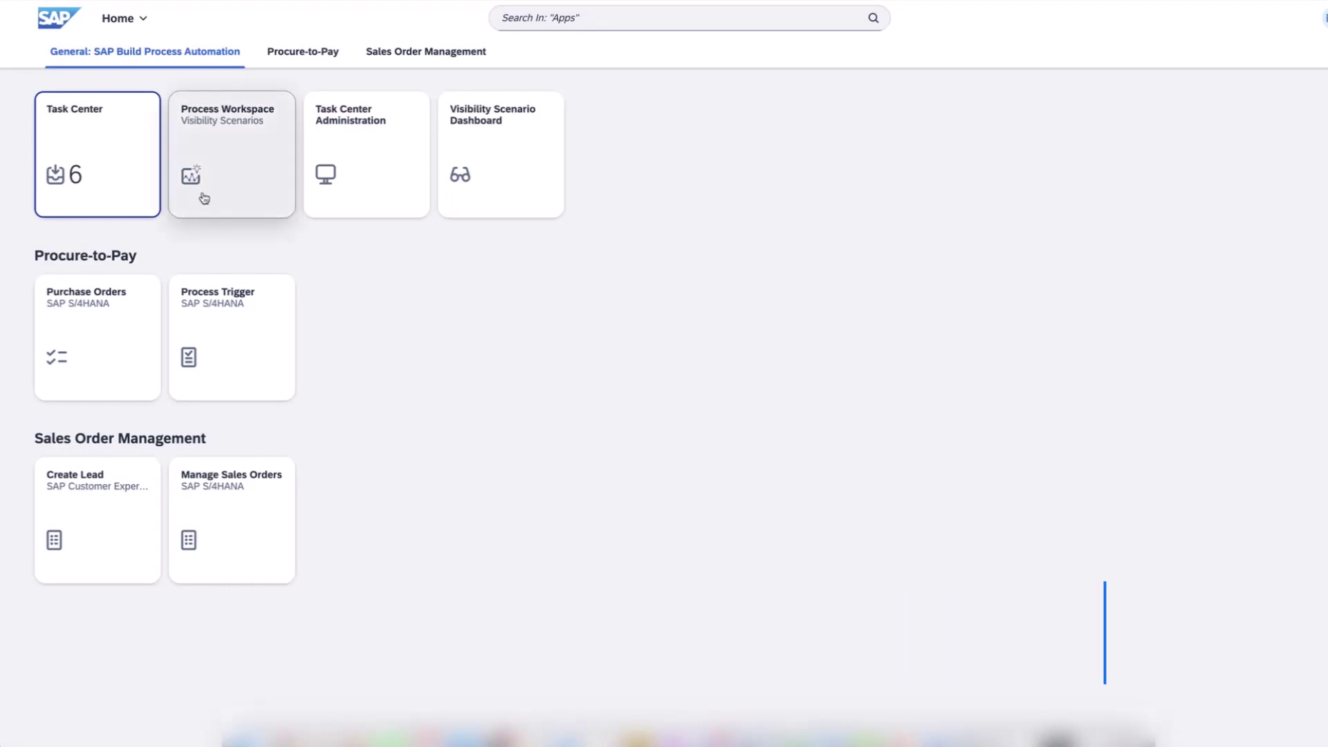
- In the Task Center, open the first Approve Purchase Requisition Line-Item Change task and enter the comment "Looks good"
{"action": "left_click", "coordinate": [122, 175]}
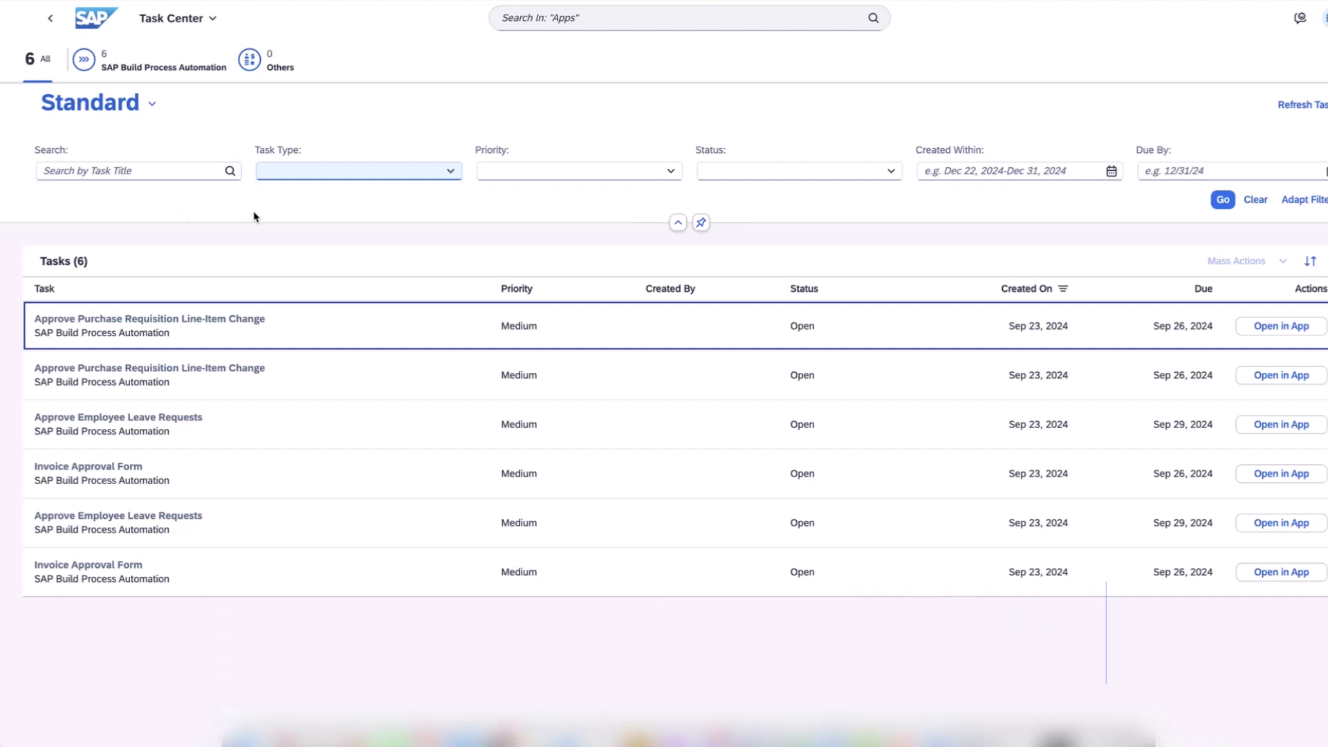
{"action": "left_click", "coordinate": [308, 319]}
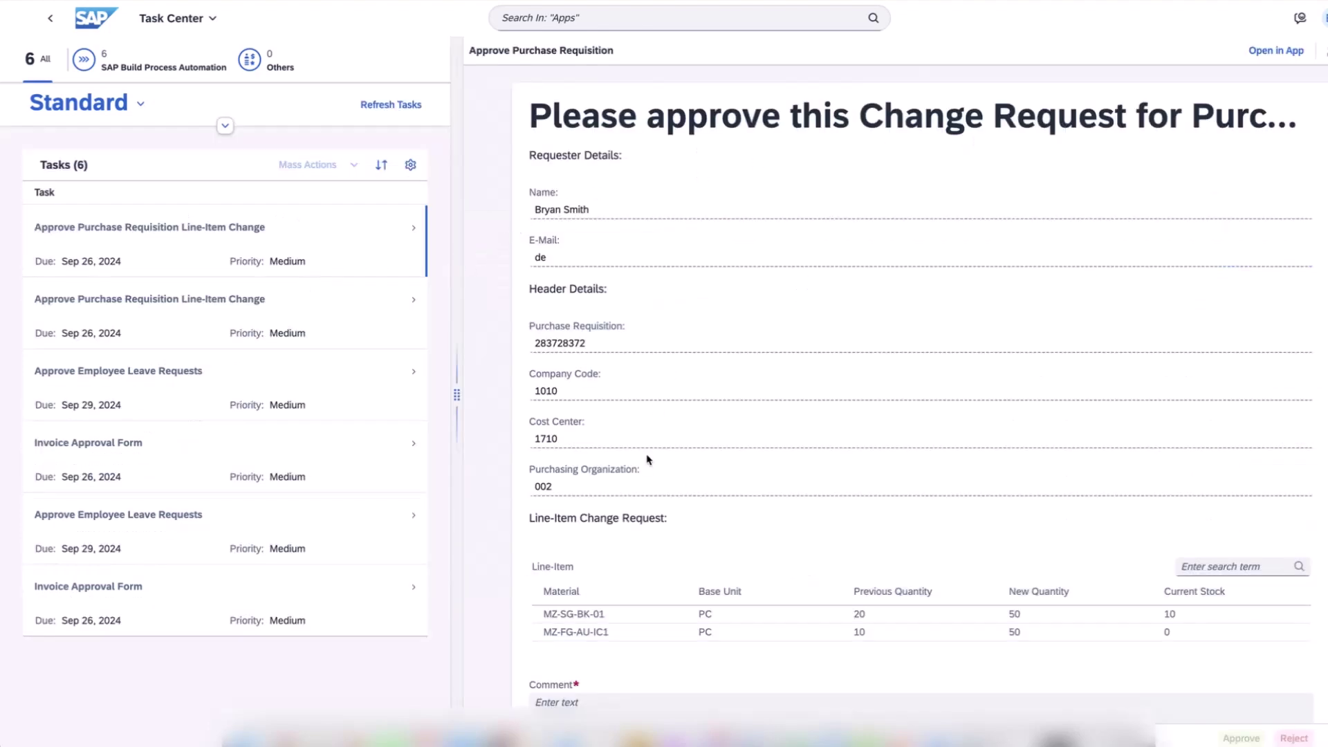
{"action": "scroll", "coordinate": [648, 459], "scroll_direction": "down", "scroll_amount": 2}
{"action": "left_click", "coordinate": [599, 569]}
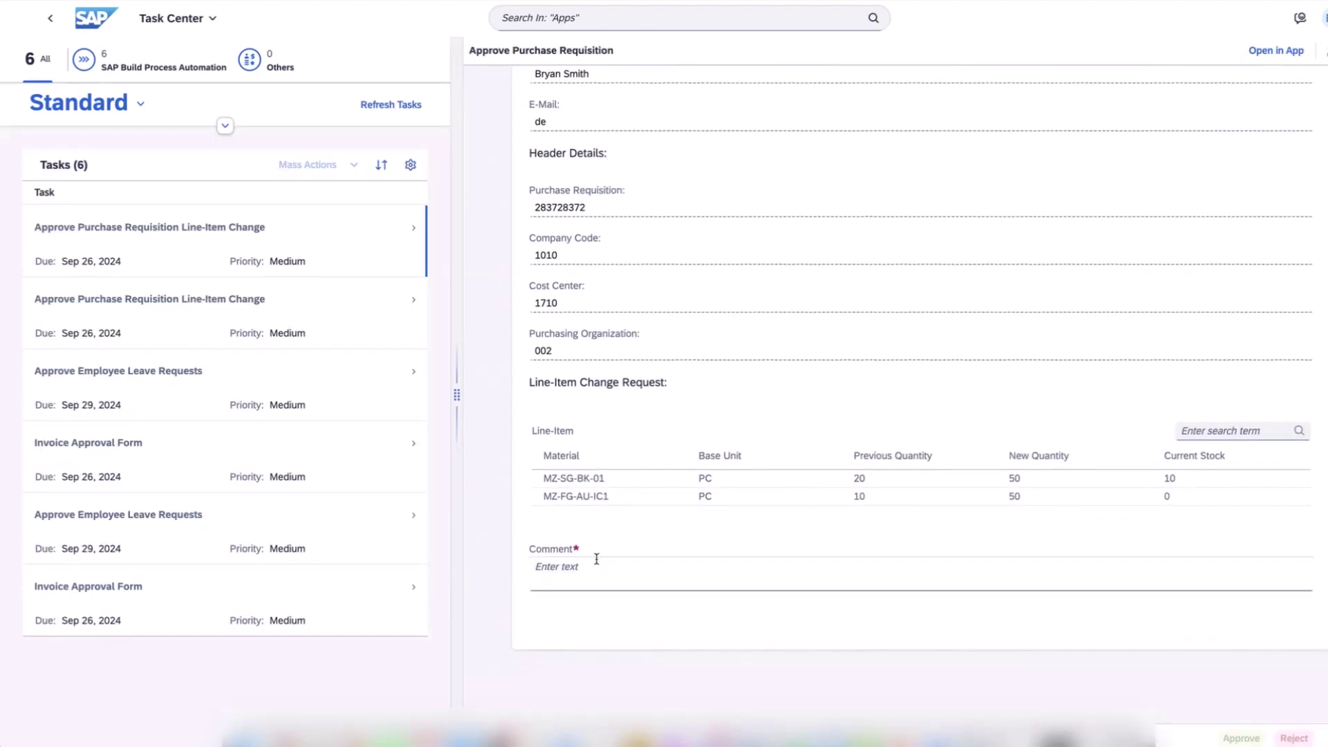
{"action": "type", "text": "Looks good"}
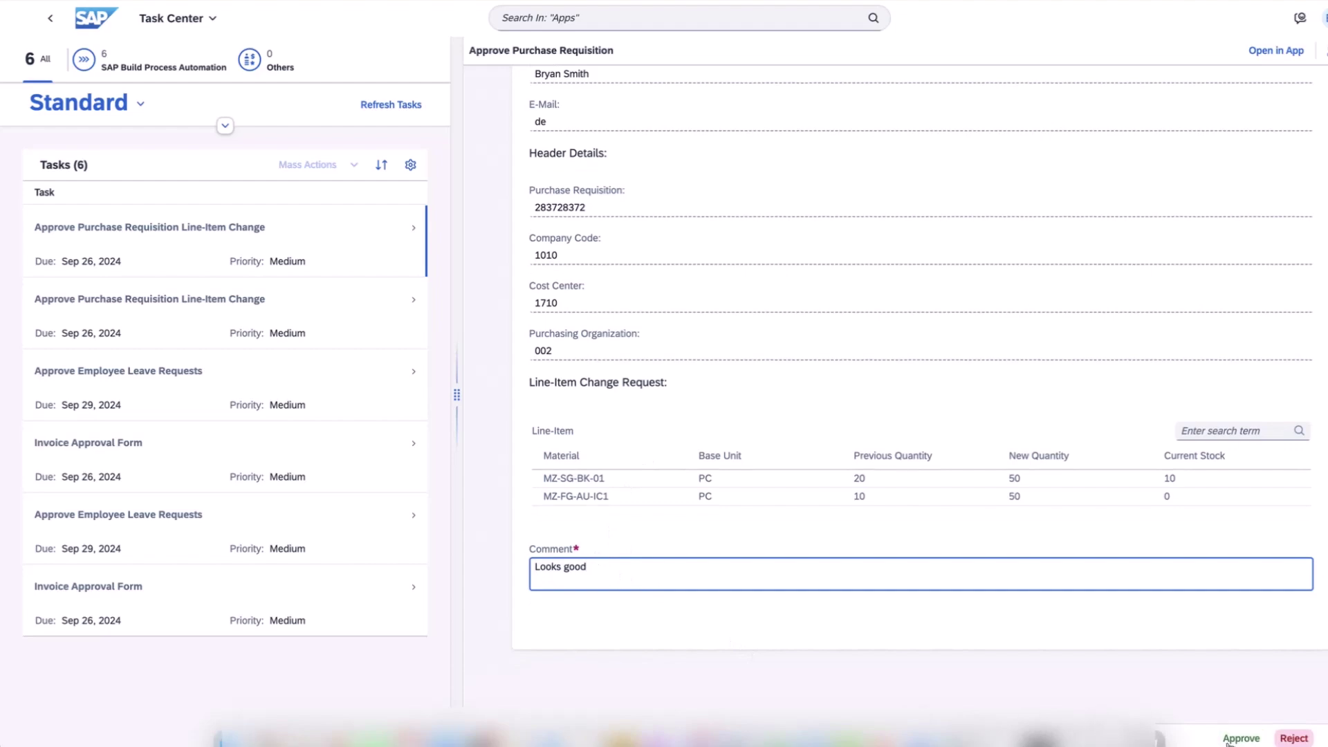